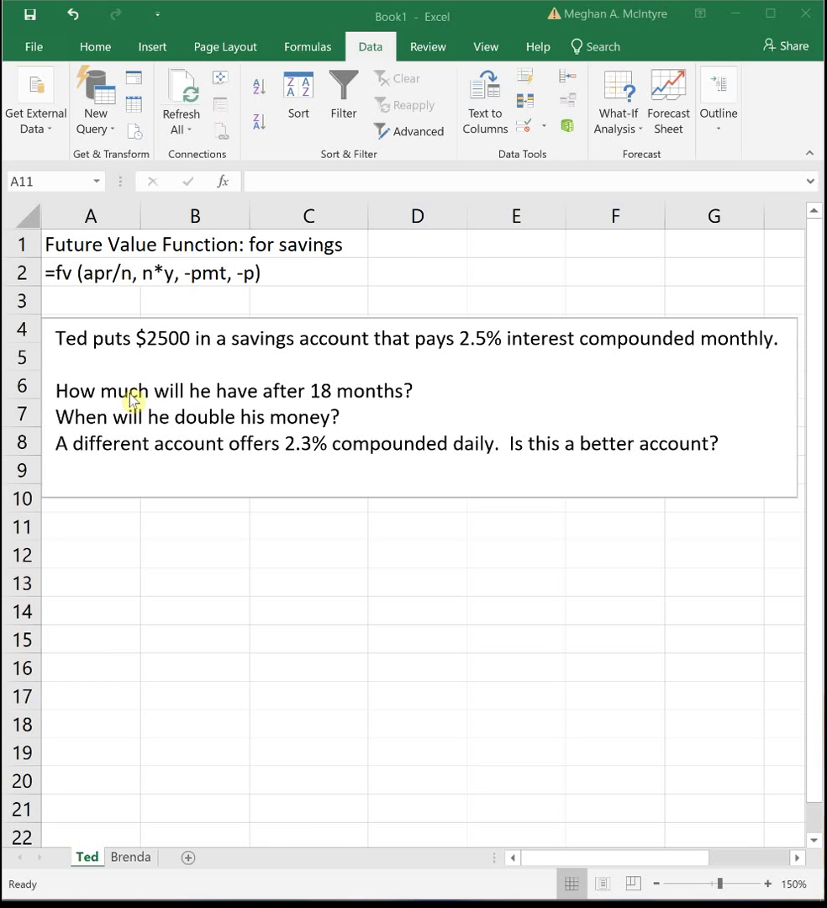
# Enter the labels apr, n and y in A11:A13.
pyautogui.click(94, 559)
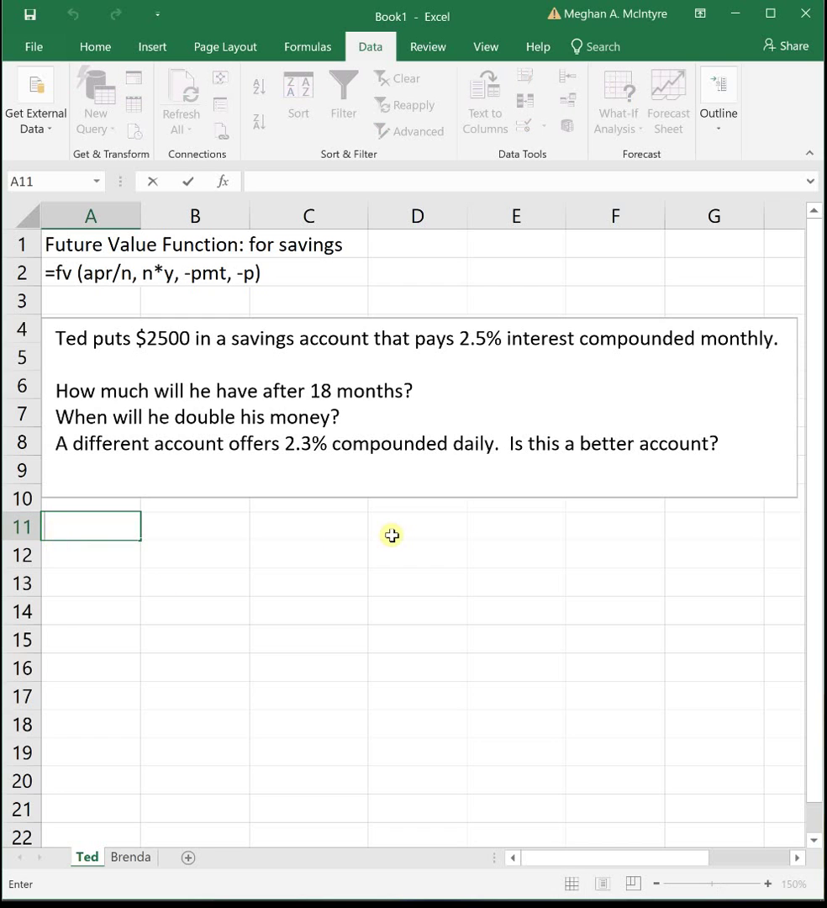
pyautogui.write('apr')
pyautogui.press('Return')
pyautogui.write('n')
pyautogui.press('Return')
pyautogui.write('y')
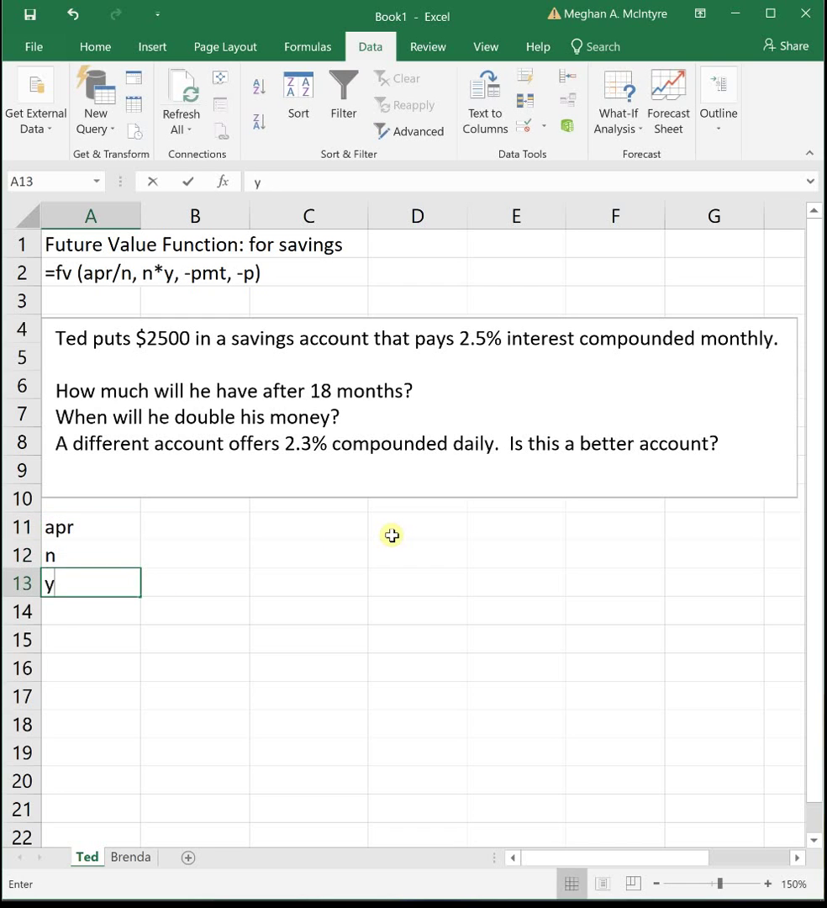
pyautogui.press('Return')
# Add the labels pmt, p and FV in A14:A16.
pyautogui.write('pmt')
pyautogui.press('Return')
pyautogui.write('p')
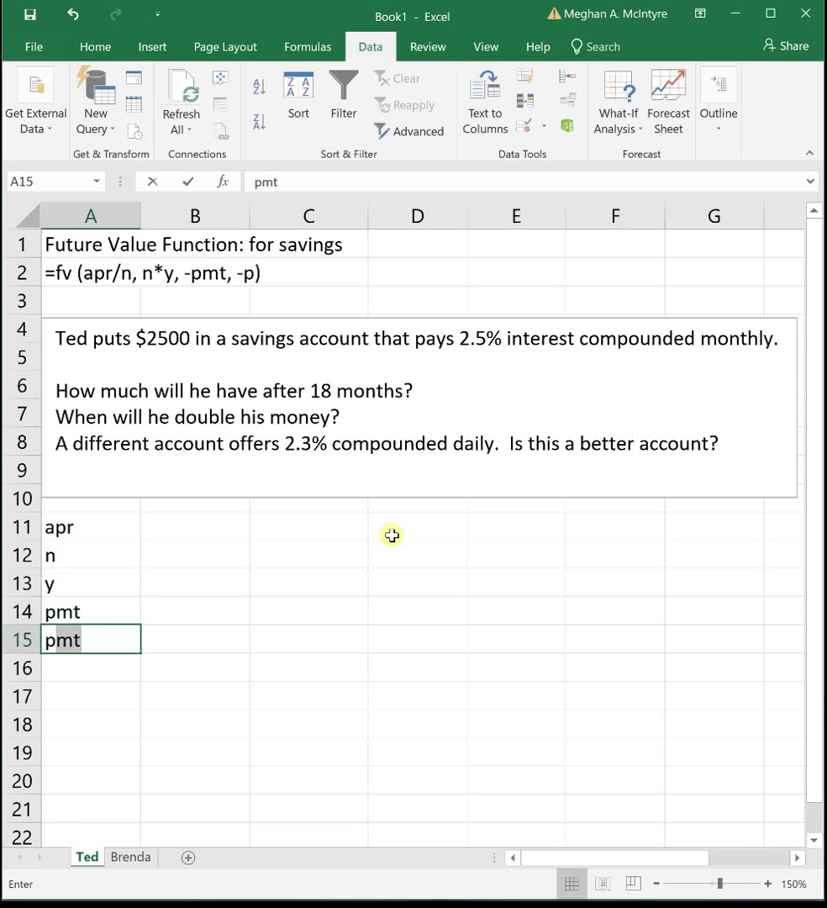
pyautogui.press('Delete')
pyautogui.press('Return')
pyautogui.write('Fv')
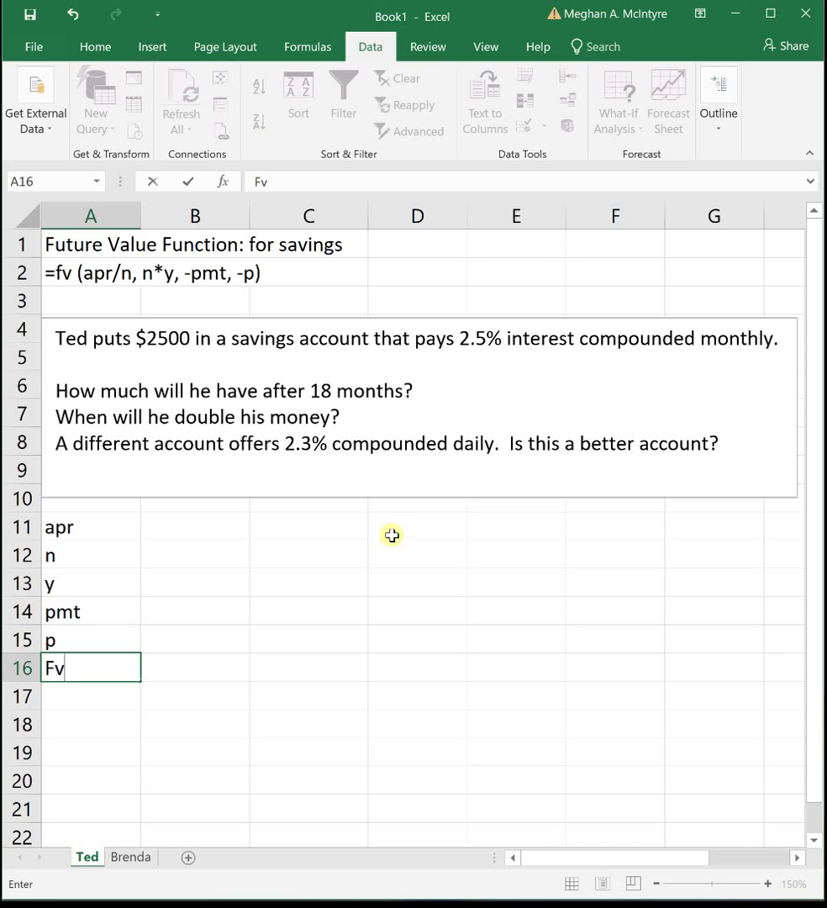
pyautogui.press('BackSpace')
pyautogui.write('V')
pyautogui.press('Tab')
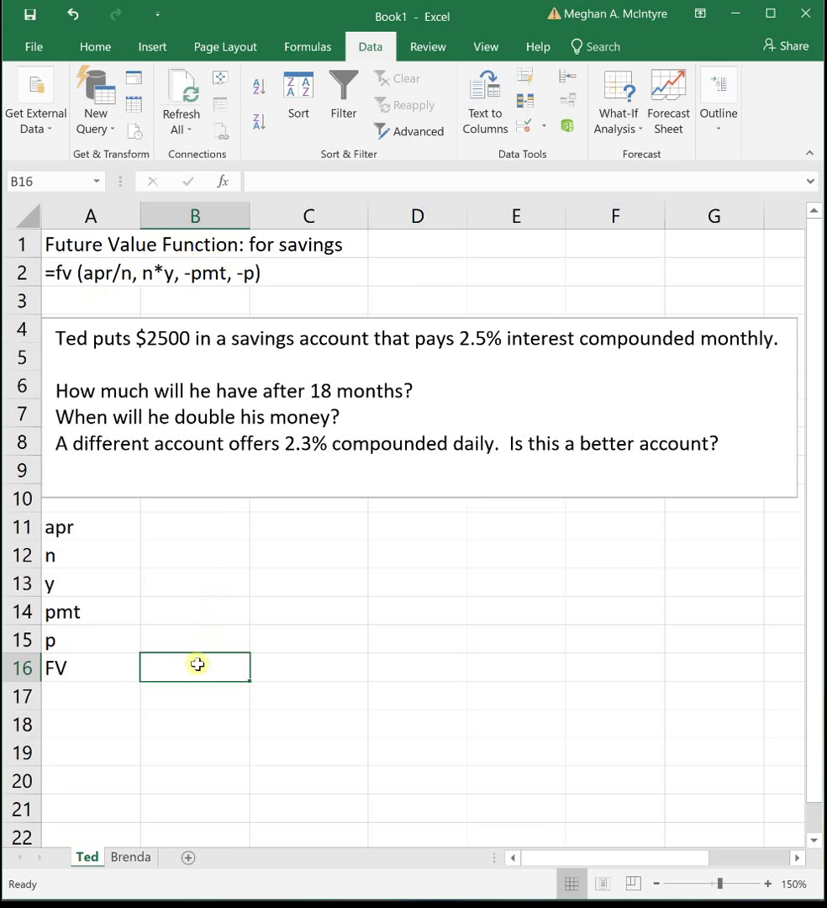
# Enter =fv(B11/B12, B12*B13, -B14, -B15) in B16.
pyautogui.write('=')
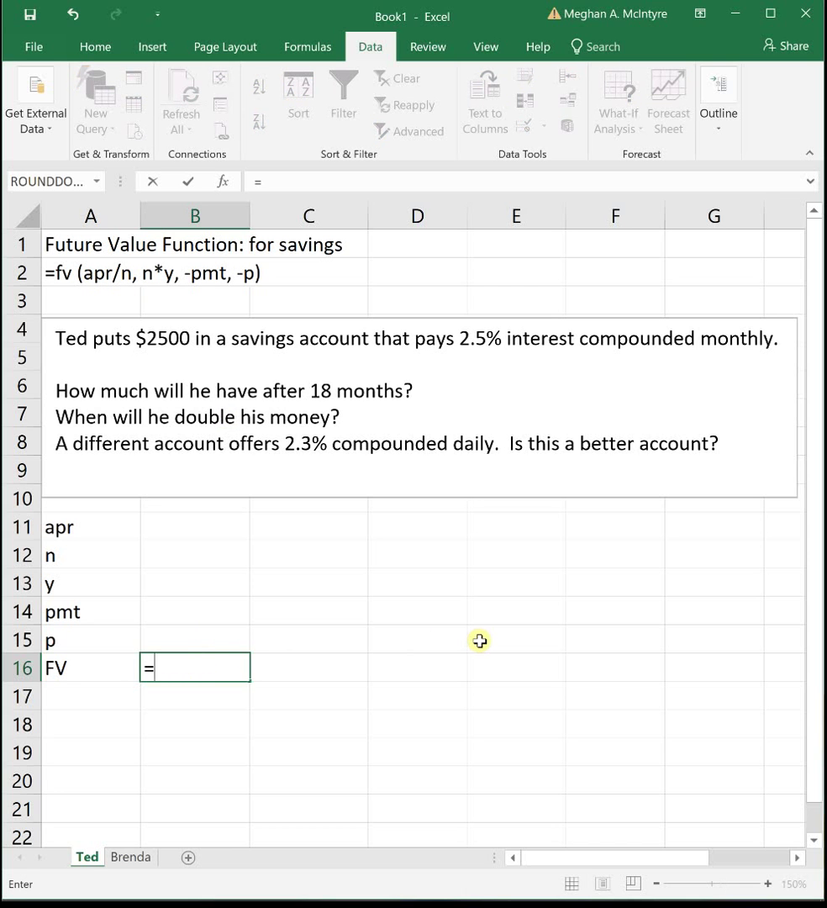
pyautogui.write('fv(')
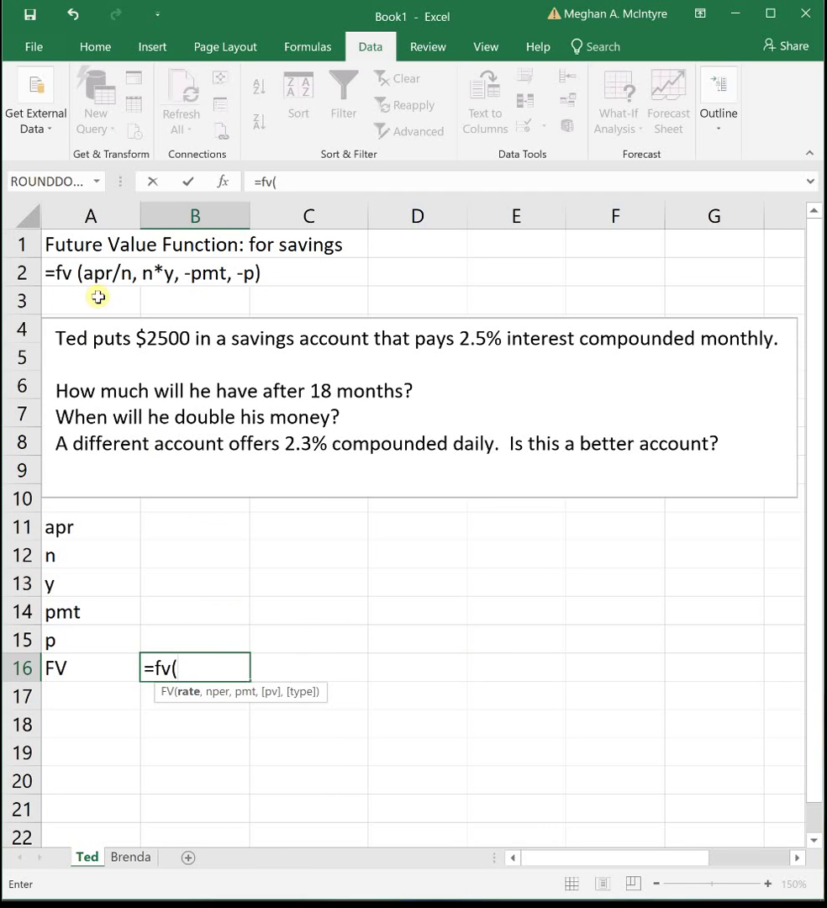
pyautogui.click(202, 533)
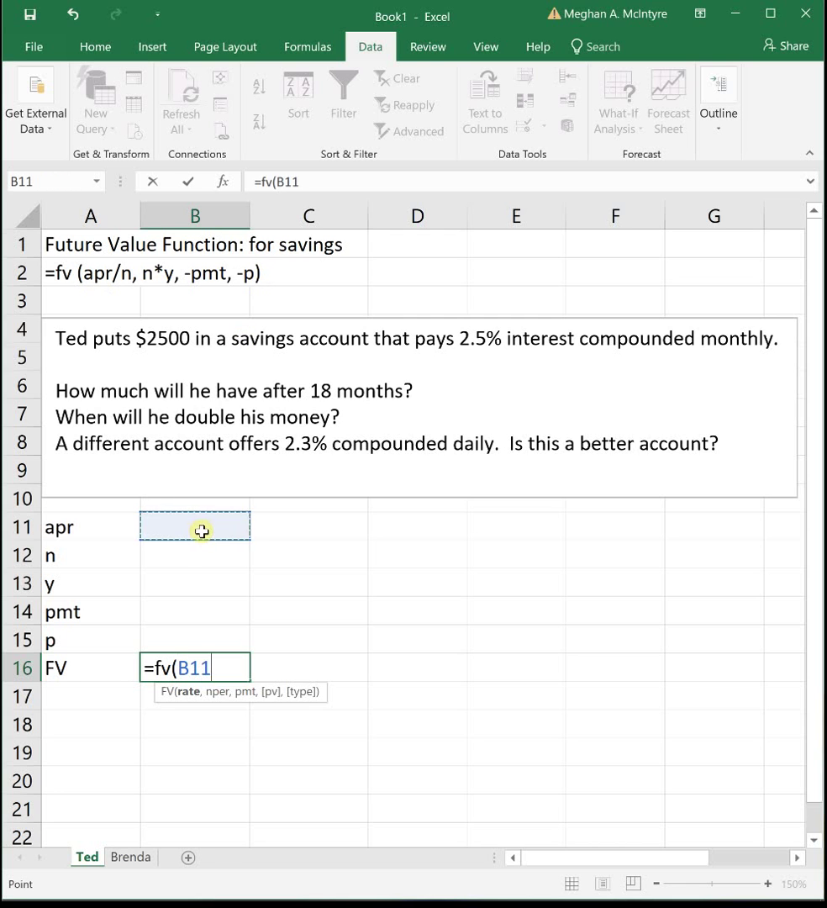
pyautogui.write('/')
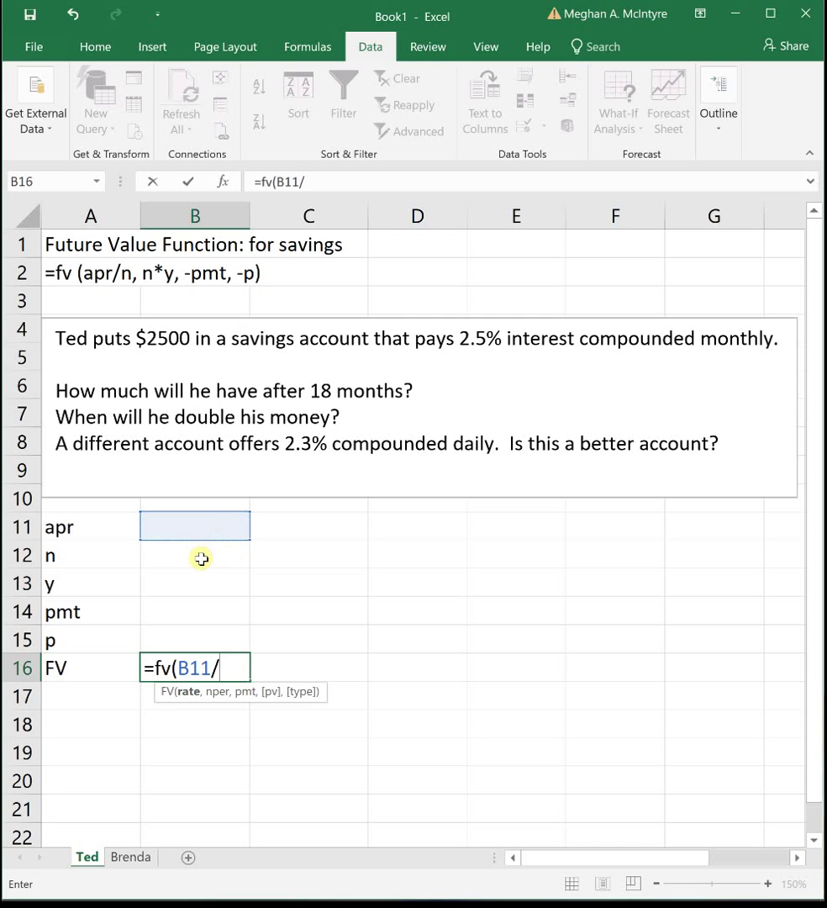
pyautogui.click(202, 557)
pyautogui.write(',')
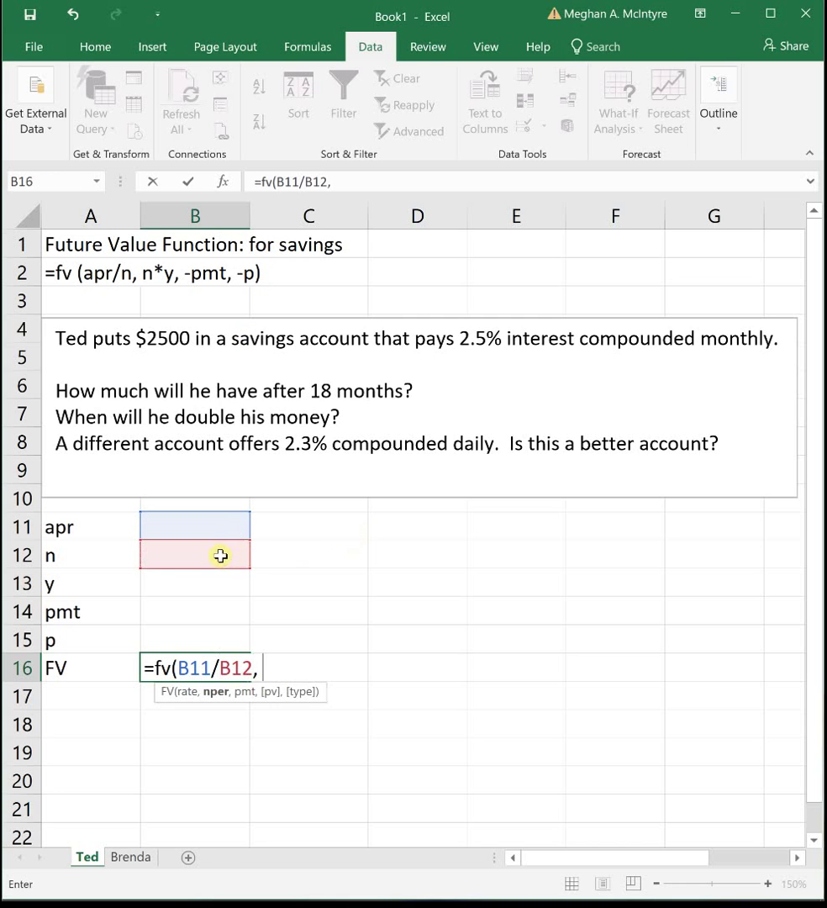
pyautogui.click(219, 554)
pyautogui.write('*')
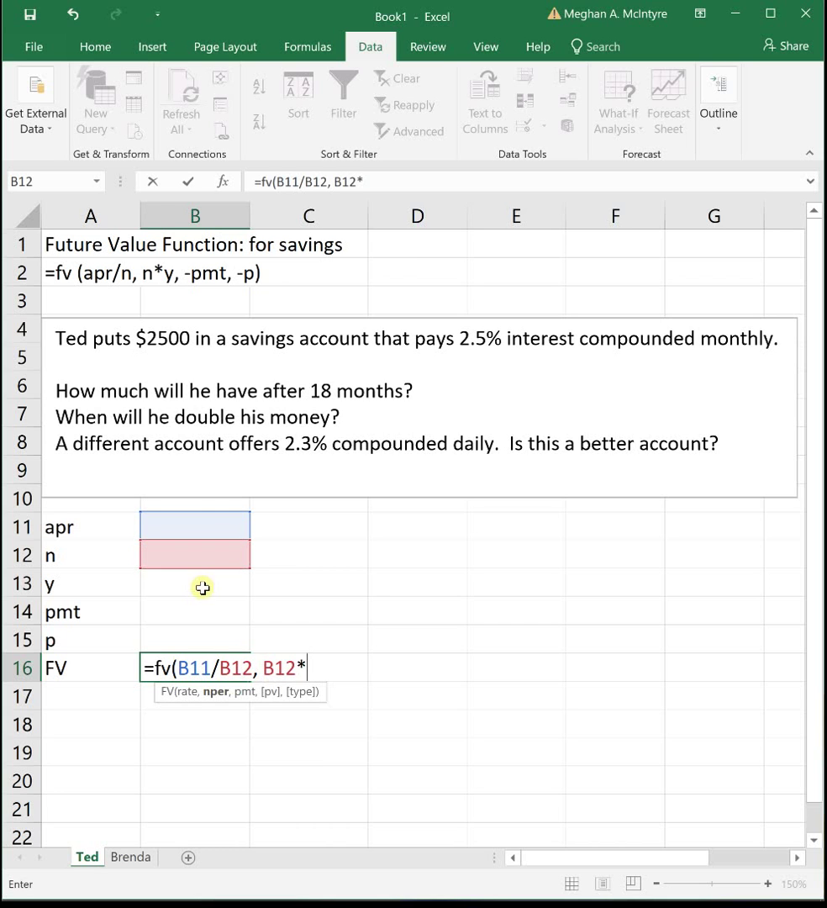
pyautogui.click(203, 583)
pyautogui.write(', -')
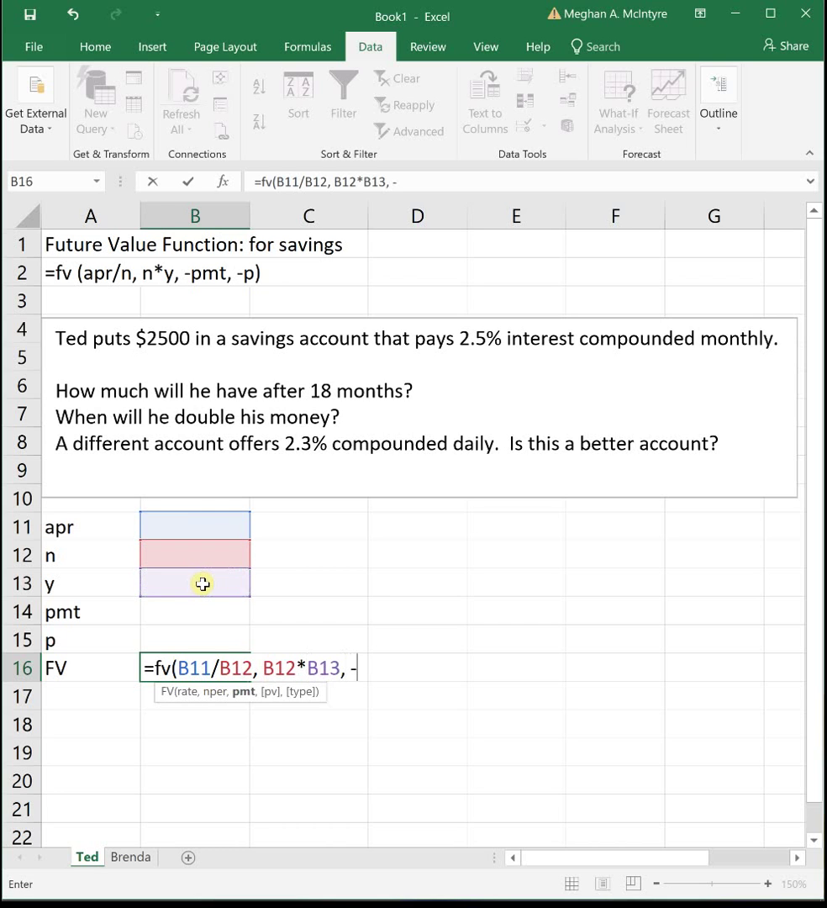
pyautogui.click(204, 611)
pyautogui.write(', -')
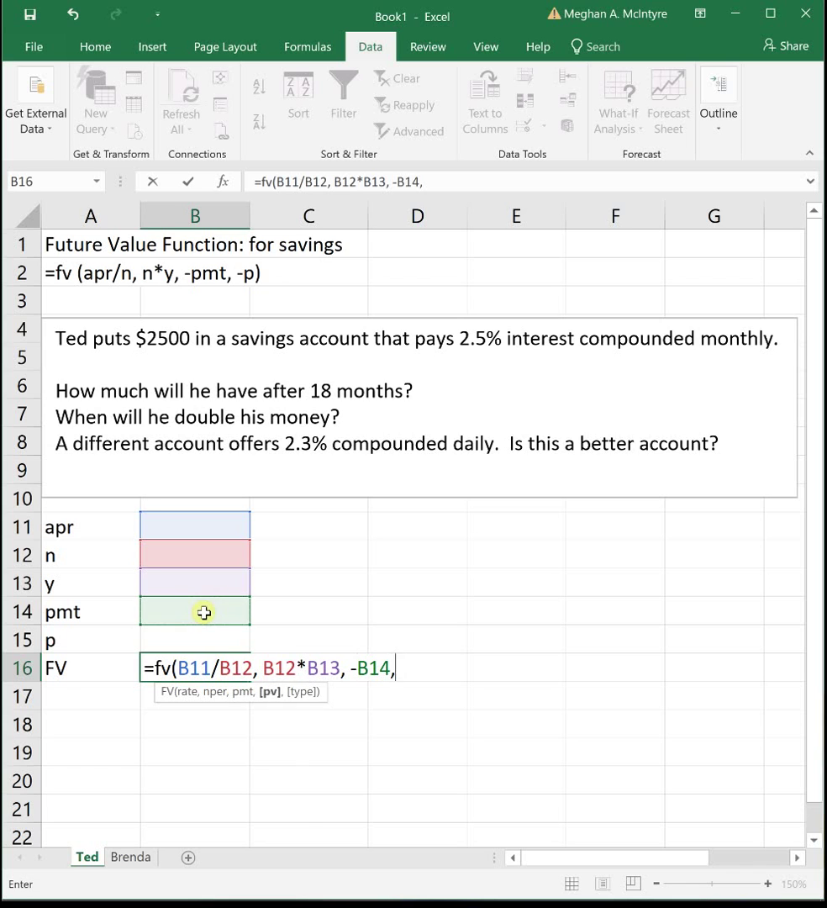
pyautogui.click(217, 639)
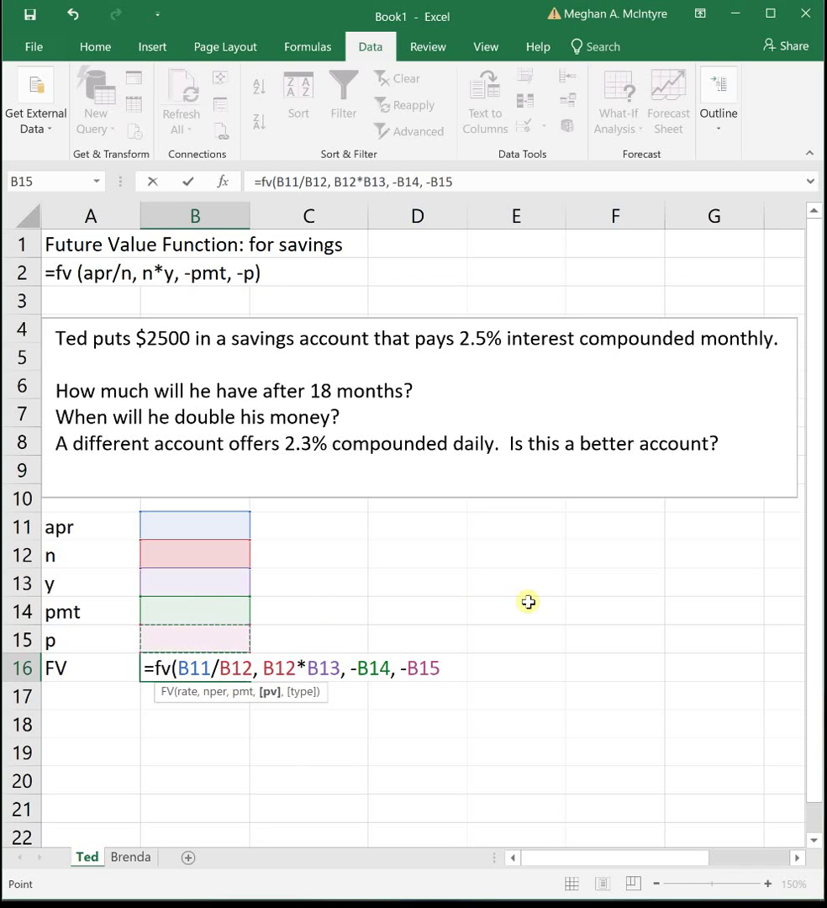
pyautogui.write(')')
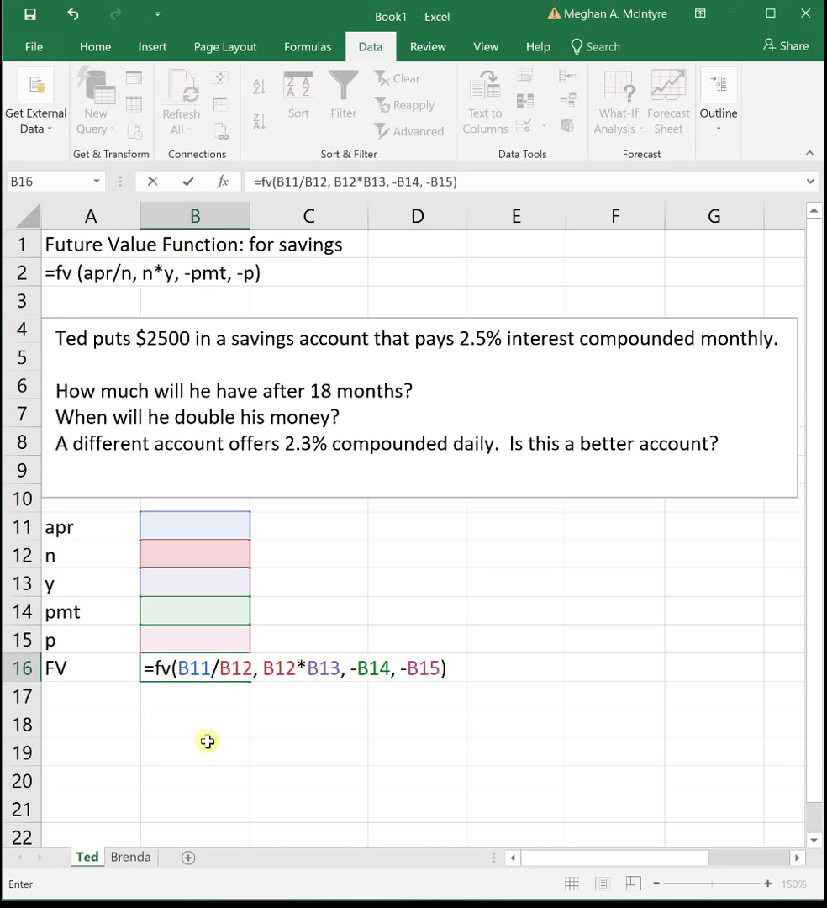
pyautogui.press('Return')
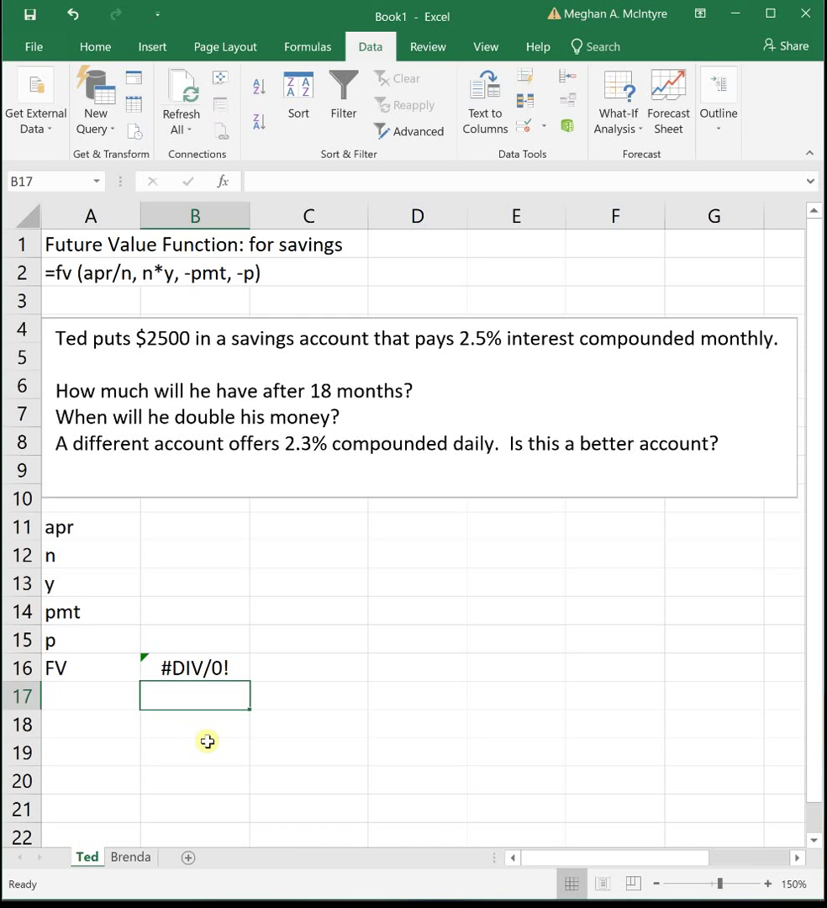
pyautogui.click(197, 637)
# Enter 2,500 in B15, 2.5% in B11, 12 in B12 and 1.5 years in B13.
pyautogui.write('2,500')
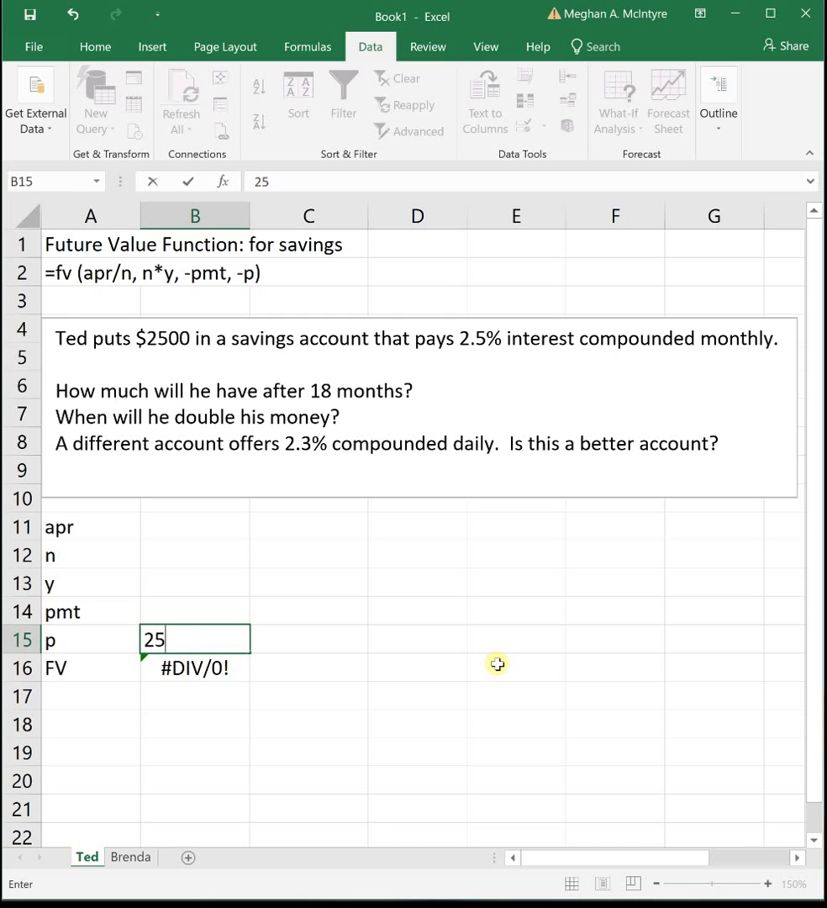
pyautogui.press('Return')
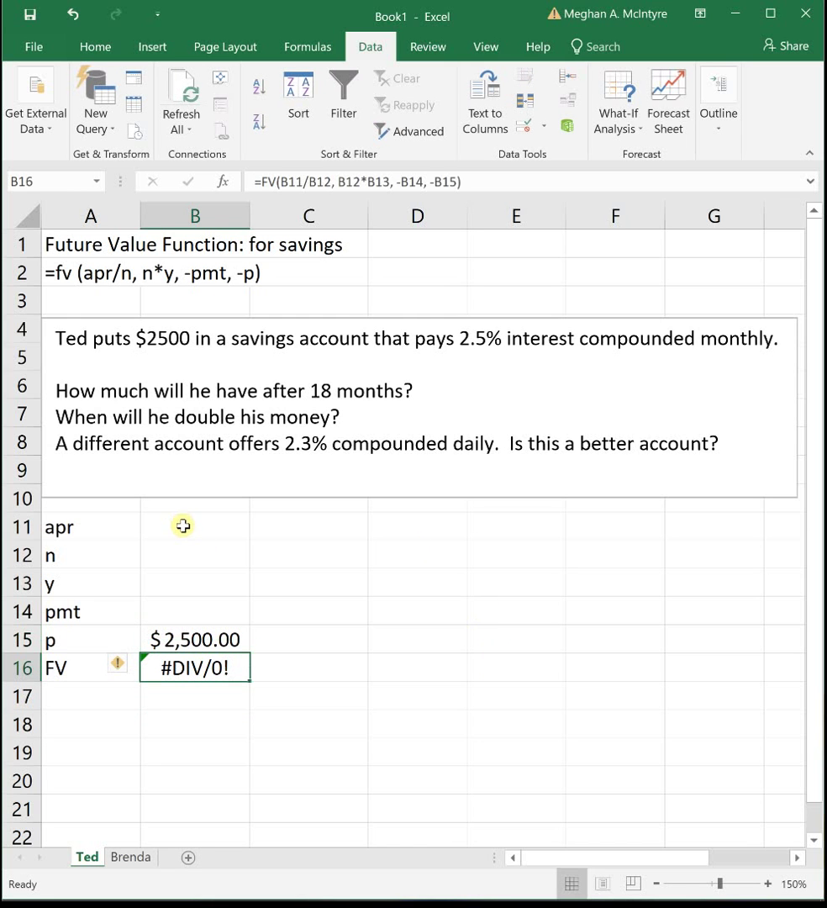
pyautogui.click(182, 527)
pyautogui.write('2.5%')
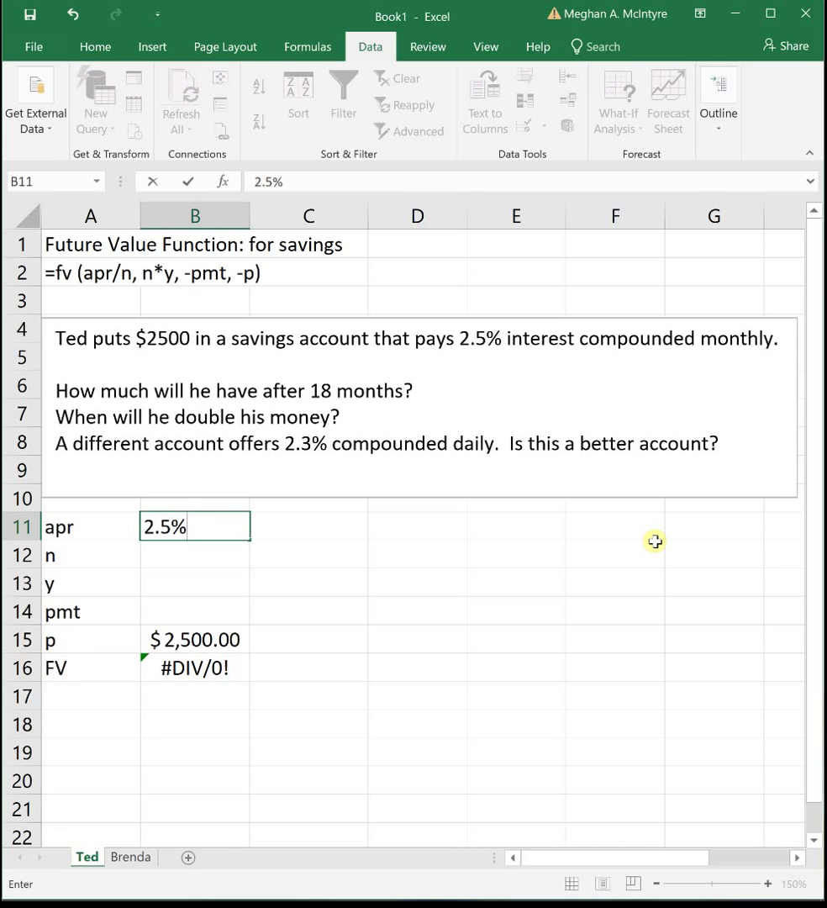
pyautogui.press('Return')
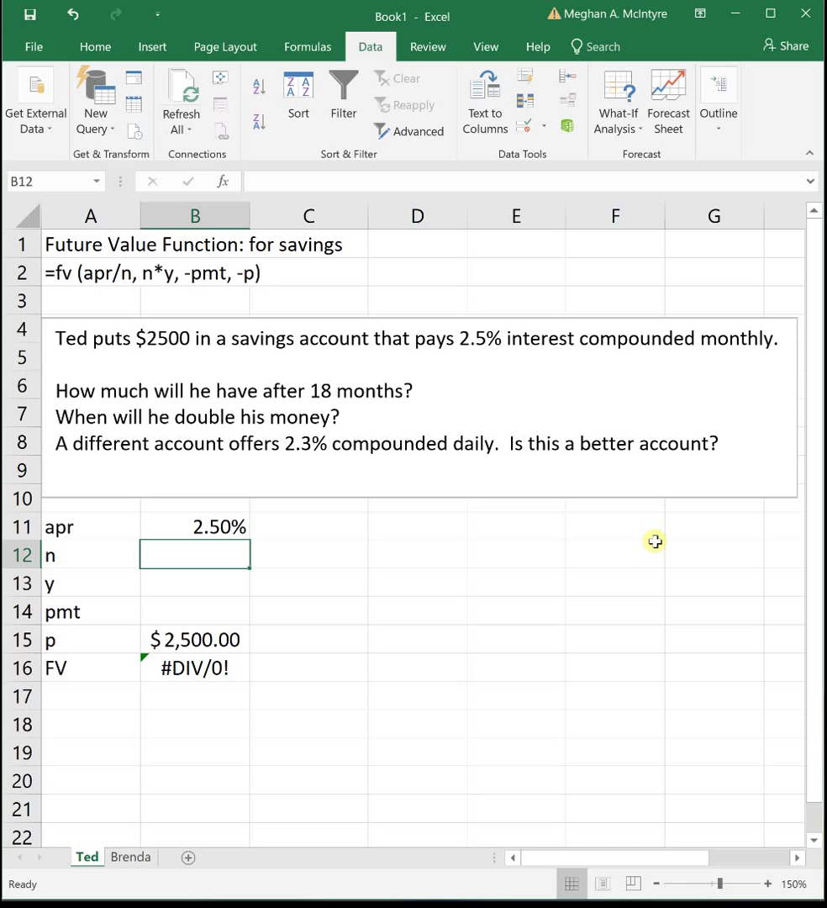
pyautogui.write('12')
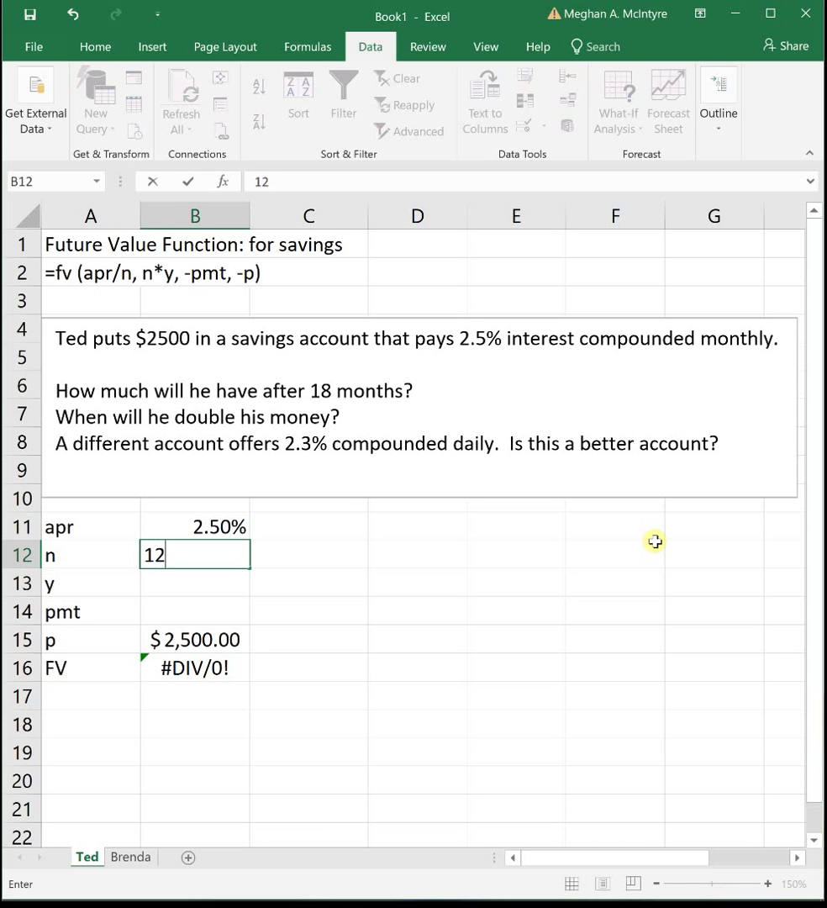
pyautogui.press('Return')
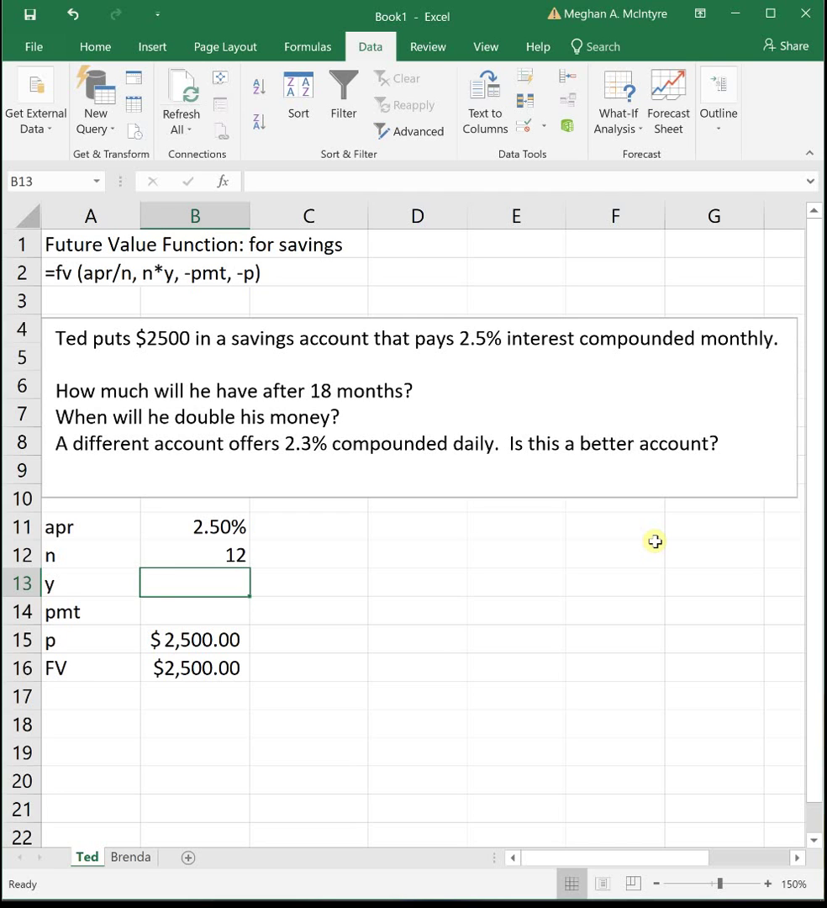
pyautogui.write('1.5')
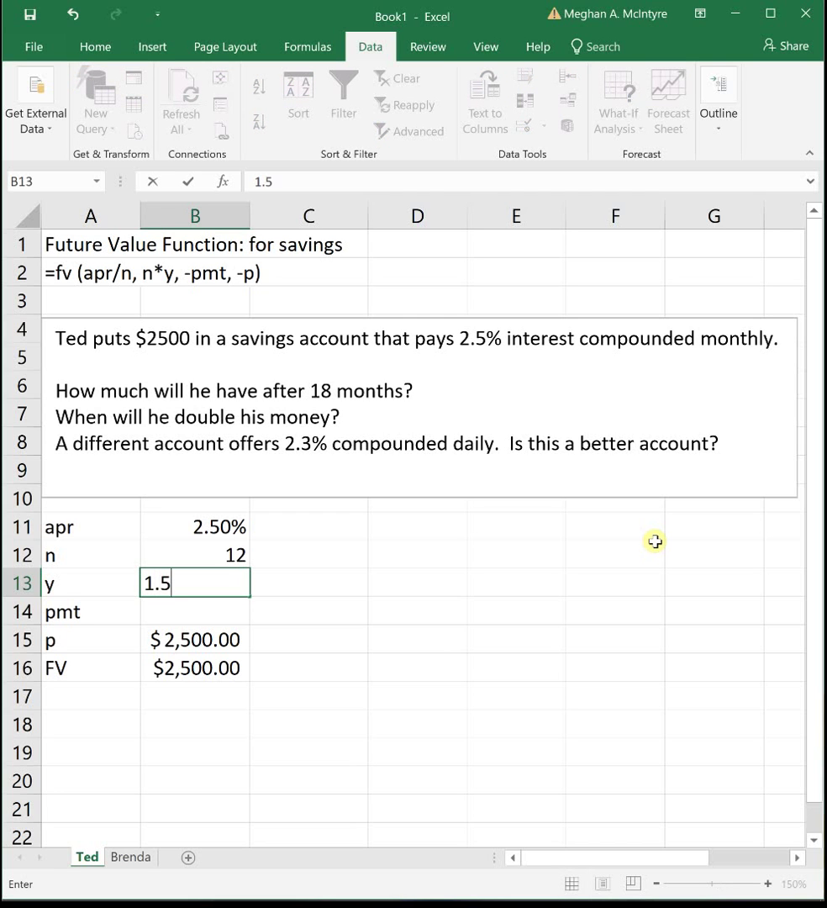
pyautogui.press('Return')
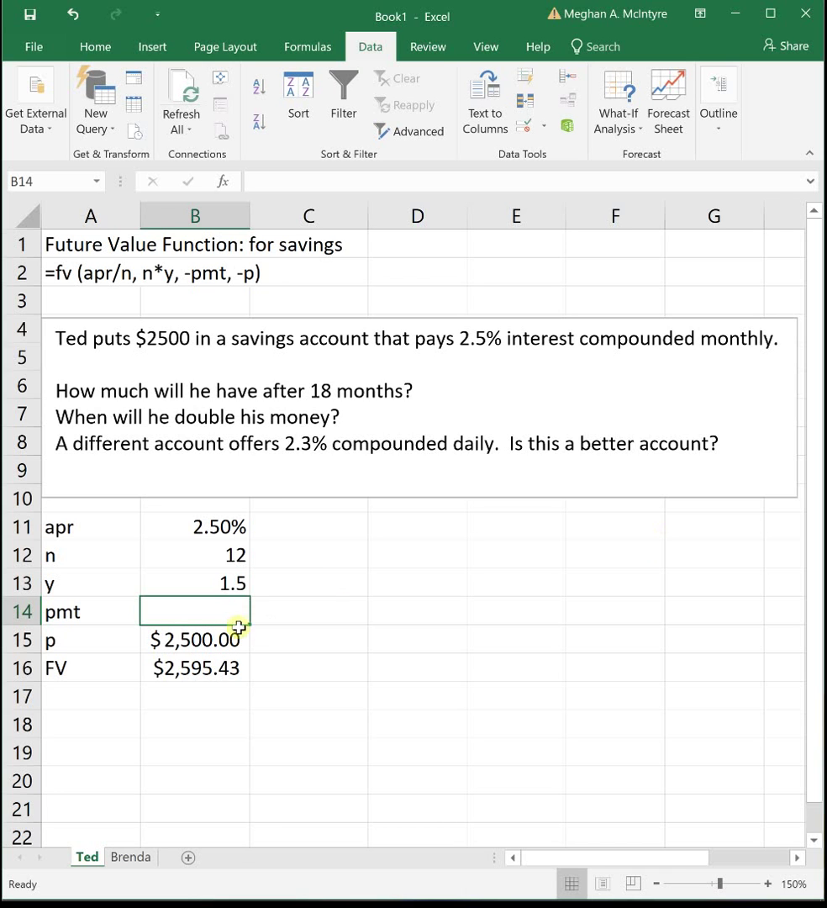
pyautogui.click(215, 668)
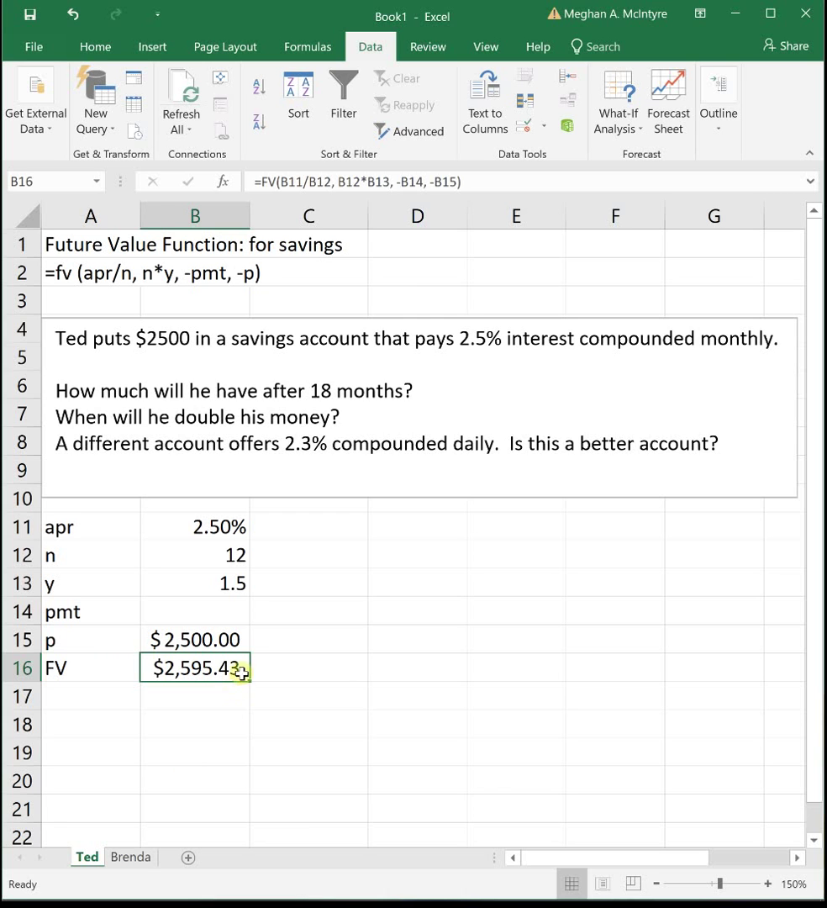
# Copy the FV formula into C16 and D16, and fill B16 yellow.
pyautogui.moveTo(251, 682); pyautogui.dragTo(425, 664)
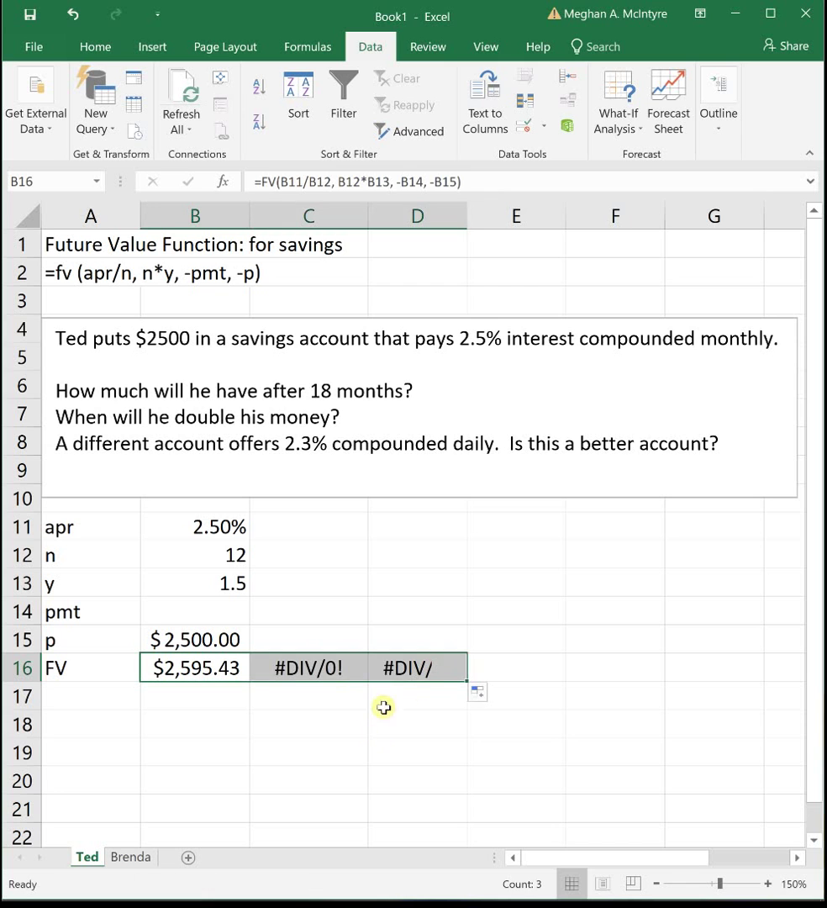
pyautogui.click(206, 668)
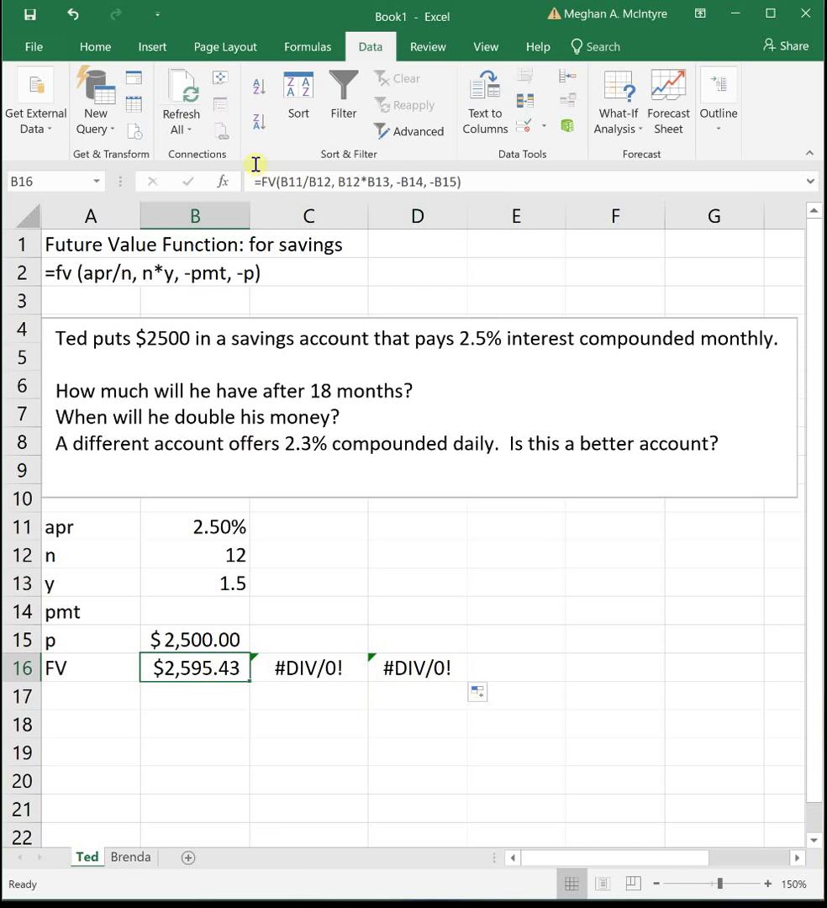
pyautogui.click(105, 46)
pyautogui.click(167, 130)
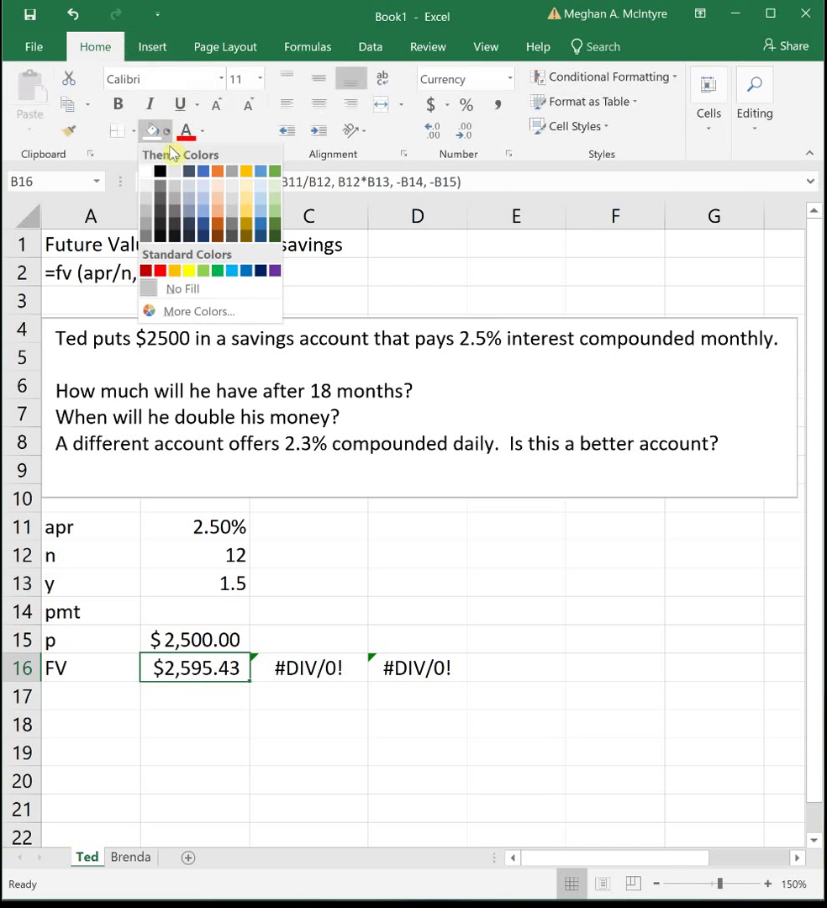
pyautogui.click(188, 271)
# Shade the years cell C13 yellow.
pyautogui.click(157, 746)
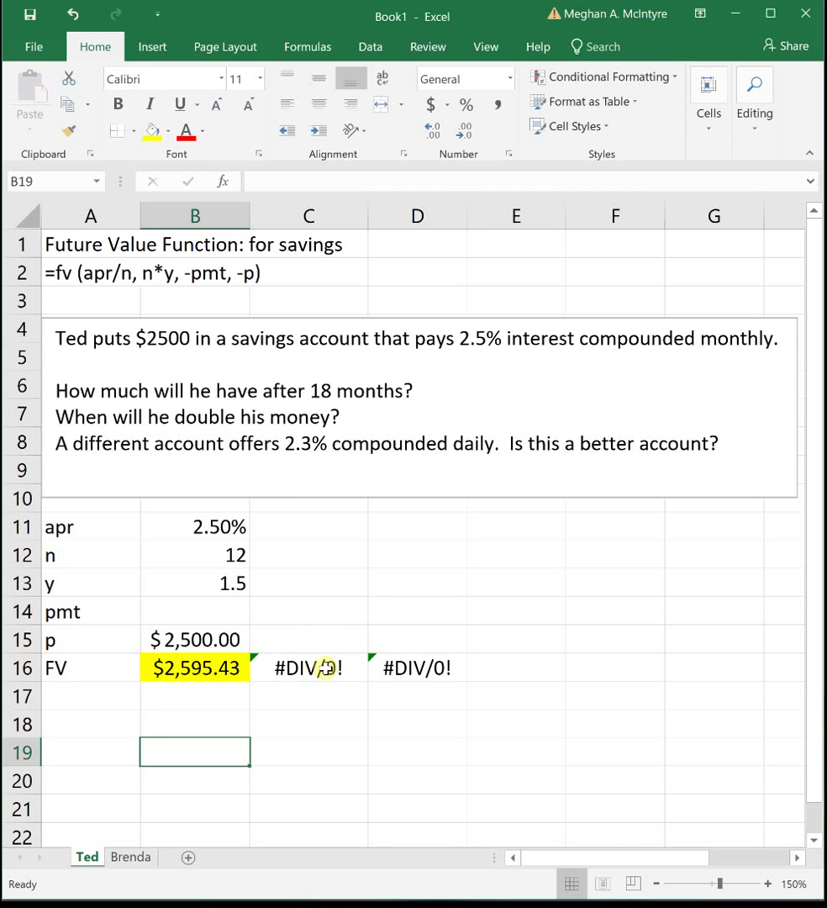
pyautogui.click(298, 588)
pyautogui.click(152, 132)
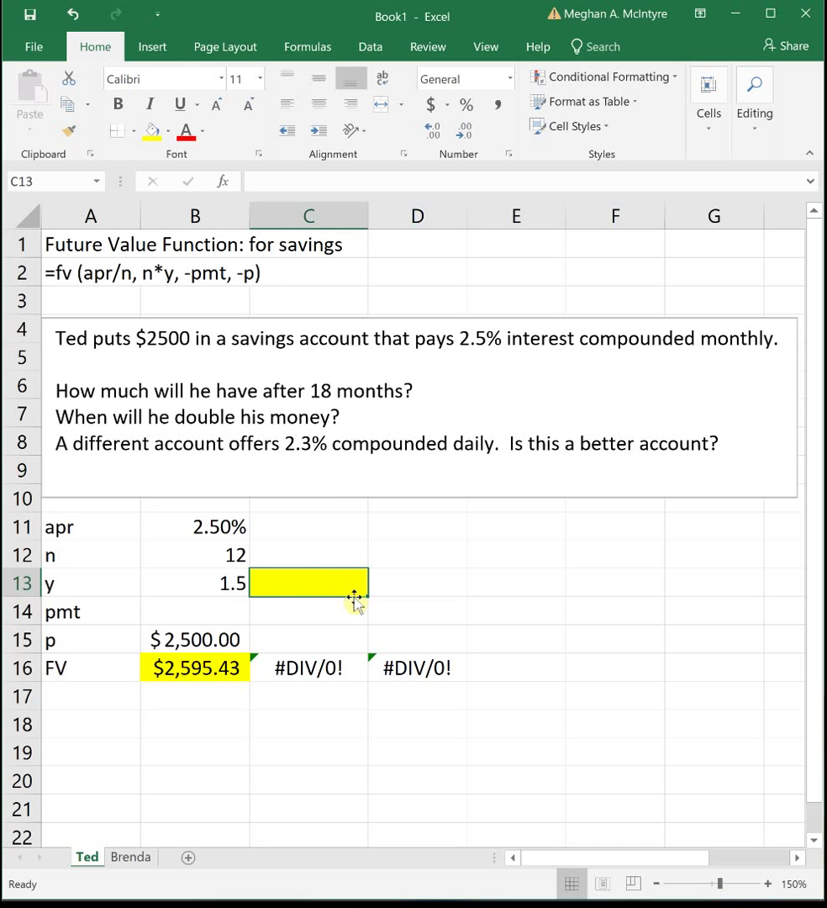
# Enter 2.5% in C11, 12 in C12 and 2500 in C15.
pyautogui.click(345, 528)
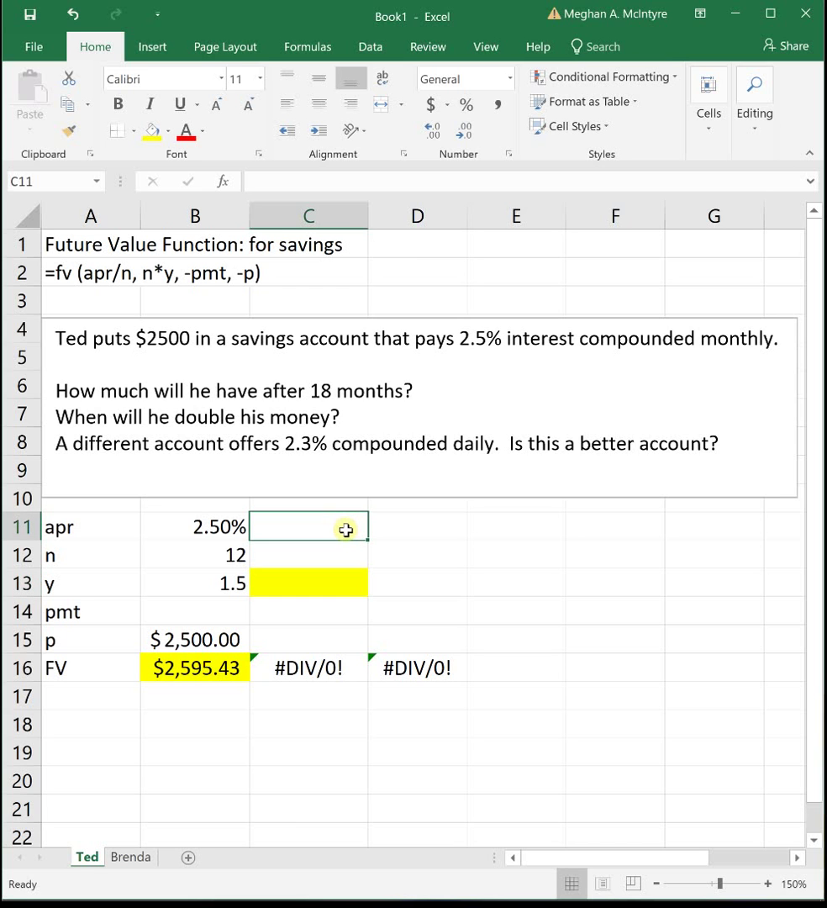
pyautogui.write('2.5%')
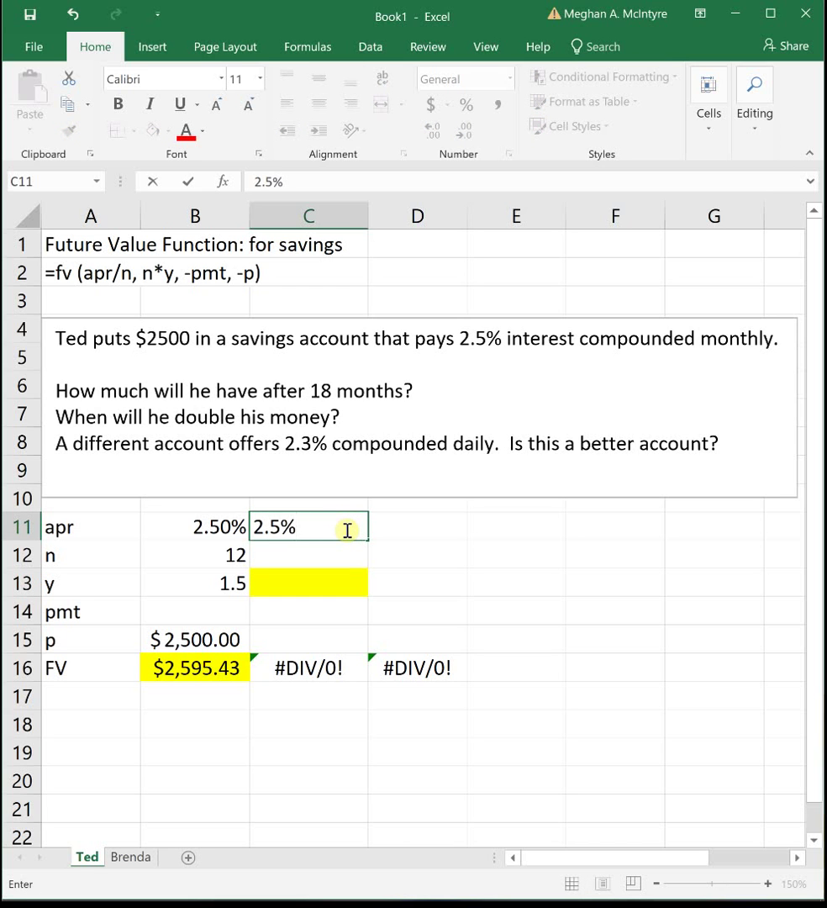
pyautogui.press('Return')
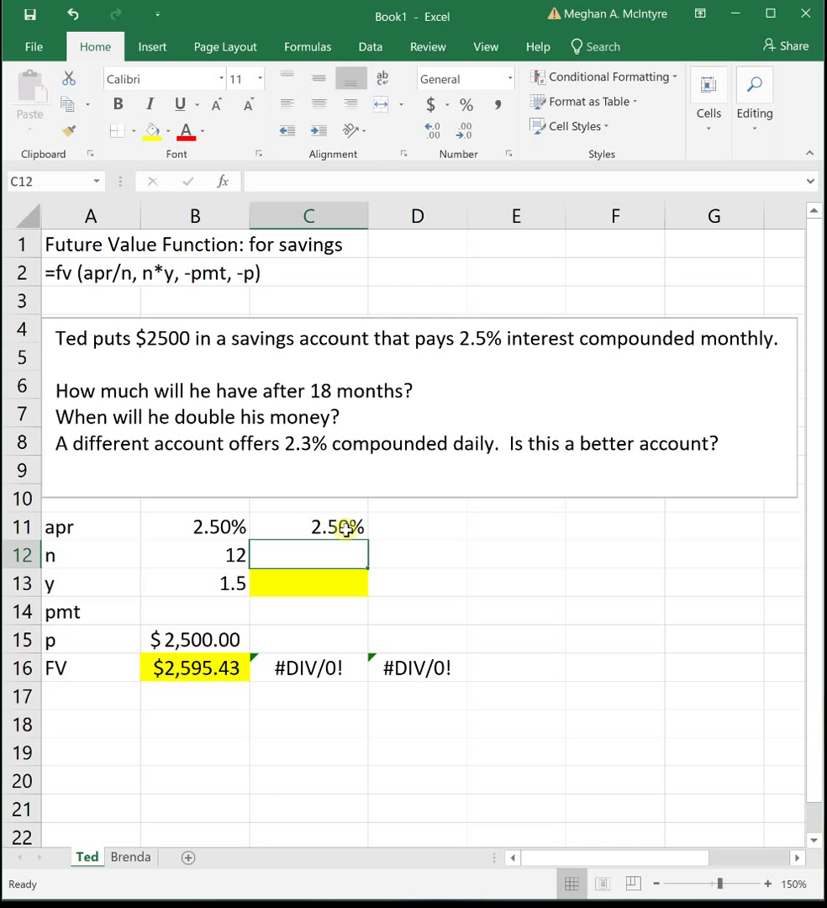
pyautogui.write('12')
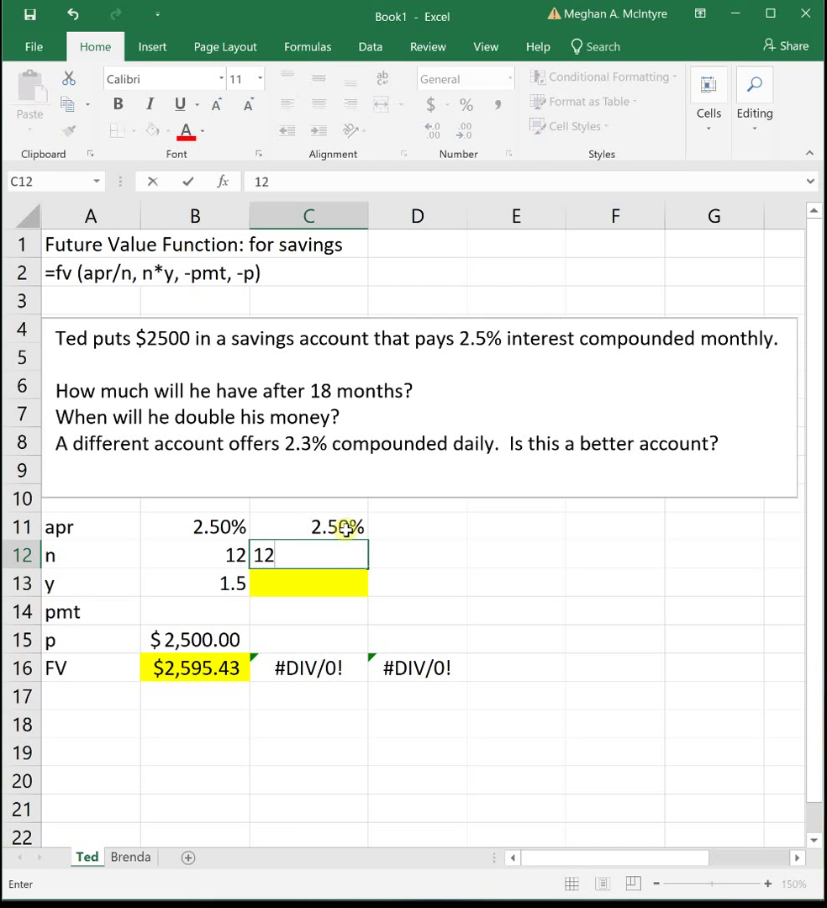
pyautogui.press('Return')
pyautogui.press('Return')
pyautogui.press('Return')
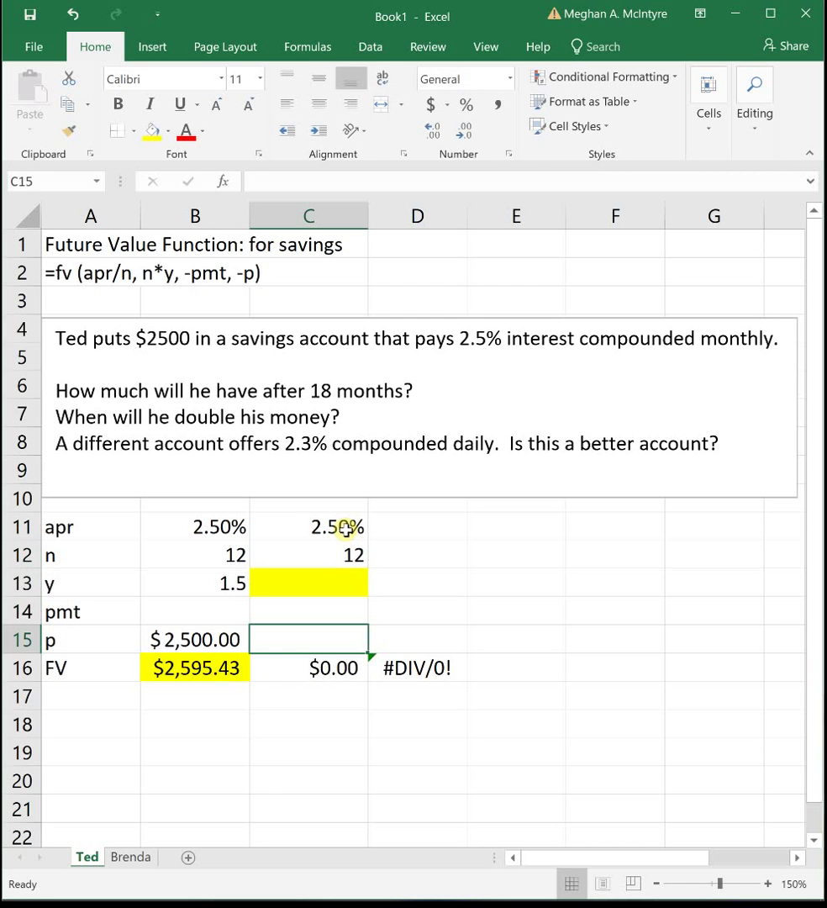
pyautogui.write('2500')
pyautogui.press('Return')
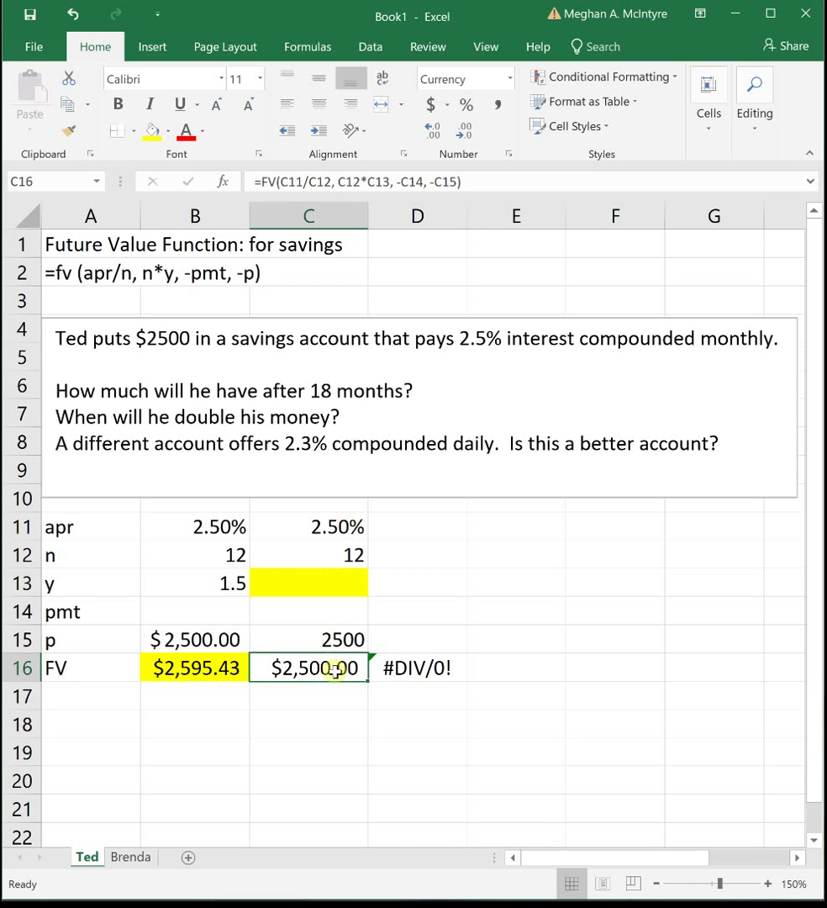
pyautogui.click(370, 47)
# Goal Seek C16 to 5000 by changing C13, giving 27.7547583 years.
pyautogui.click(626, 105)
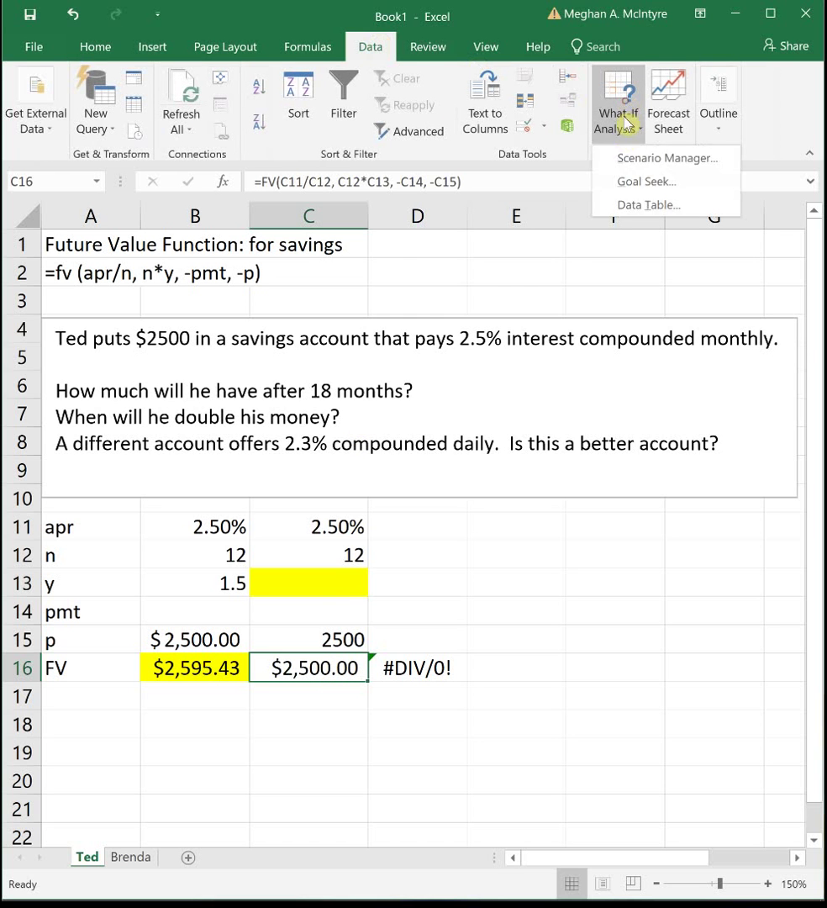
pyautogui.click(634, 181)
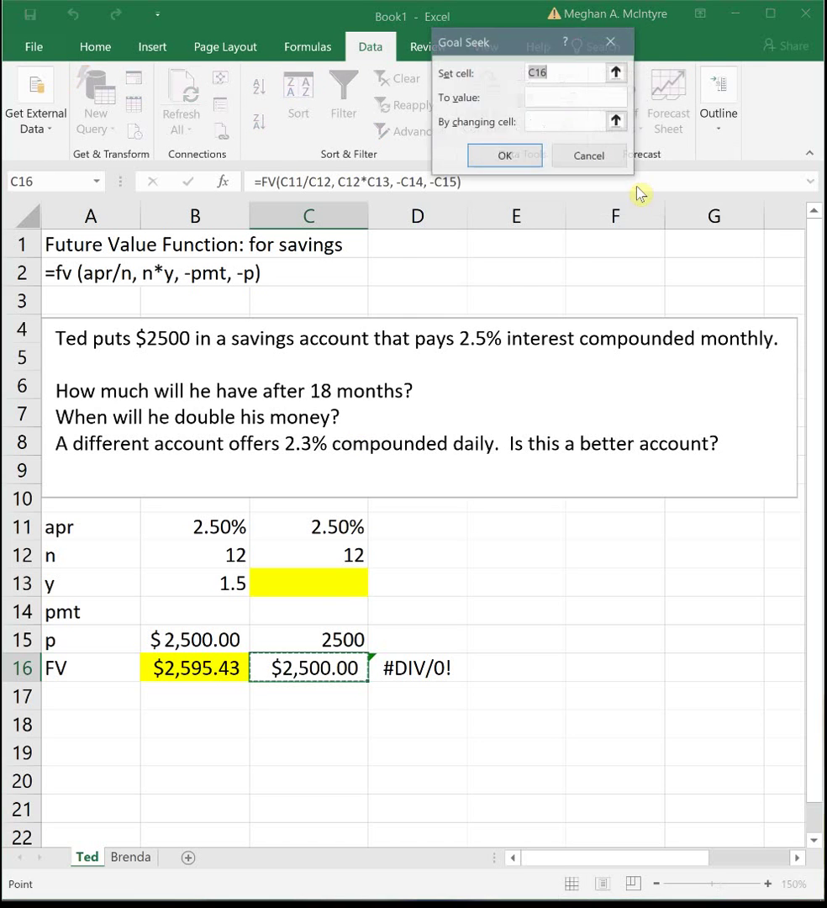
pyautogui.click(547, 97)
pyautogui.write('5000')
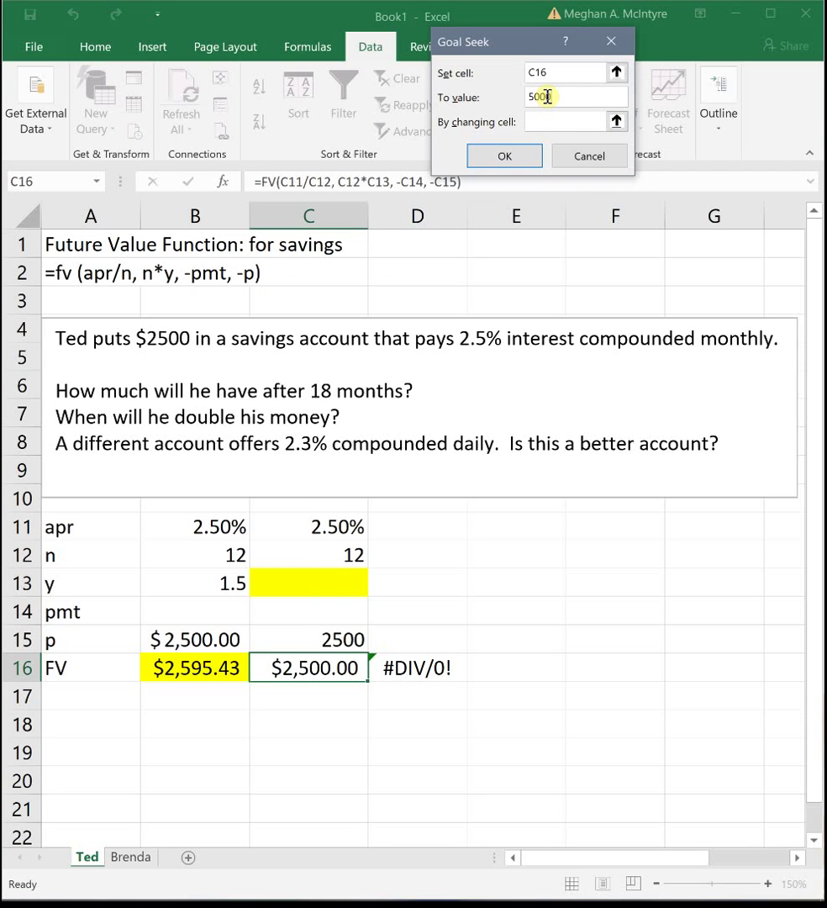
pyautogui.click(559, 122)
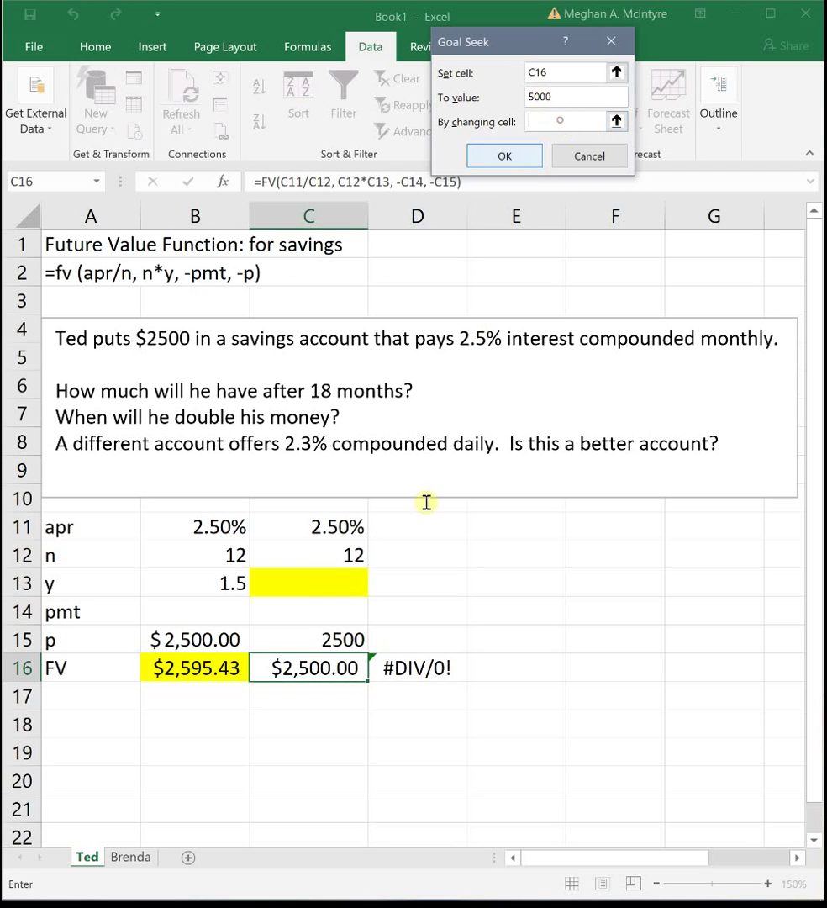
pyautogui.click(349, 579)
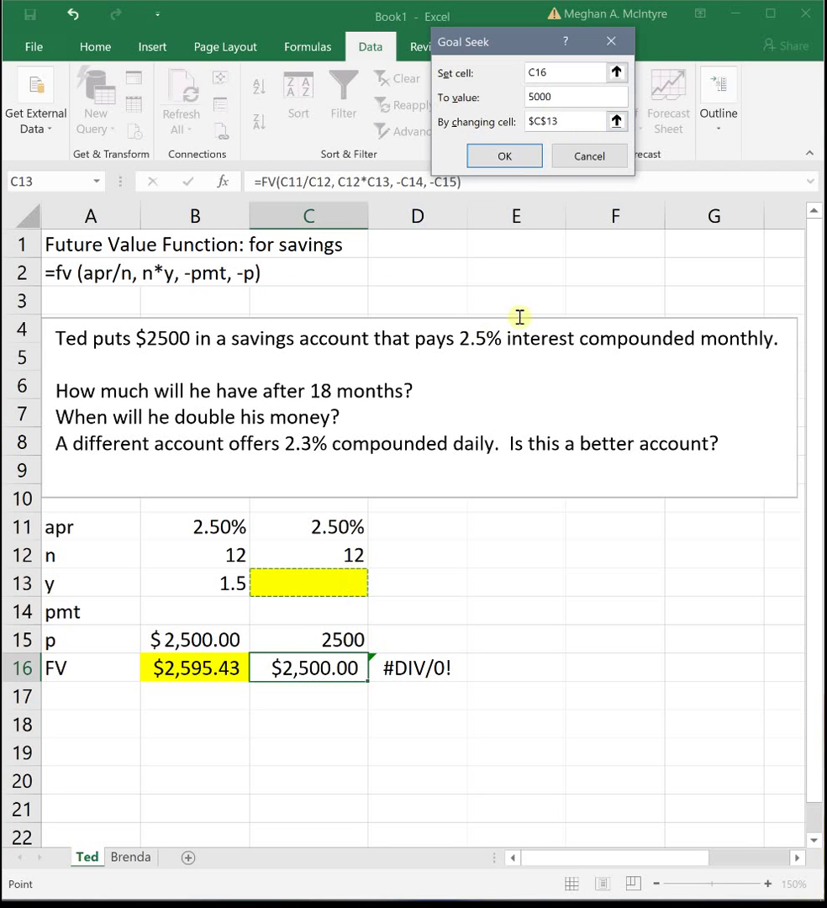
pyautogui.click(511, 158)
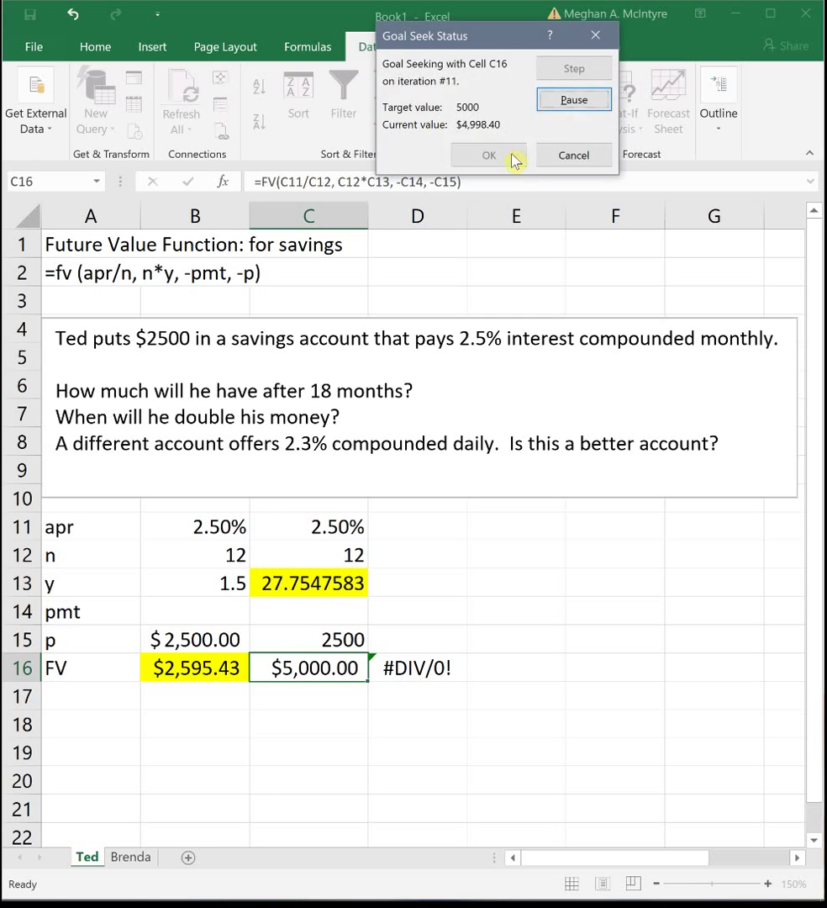
pyautogui.click(513, 157)
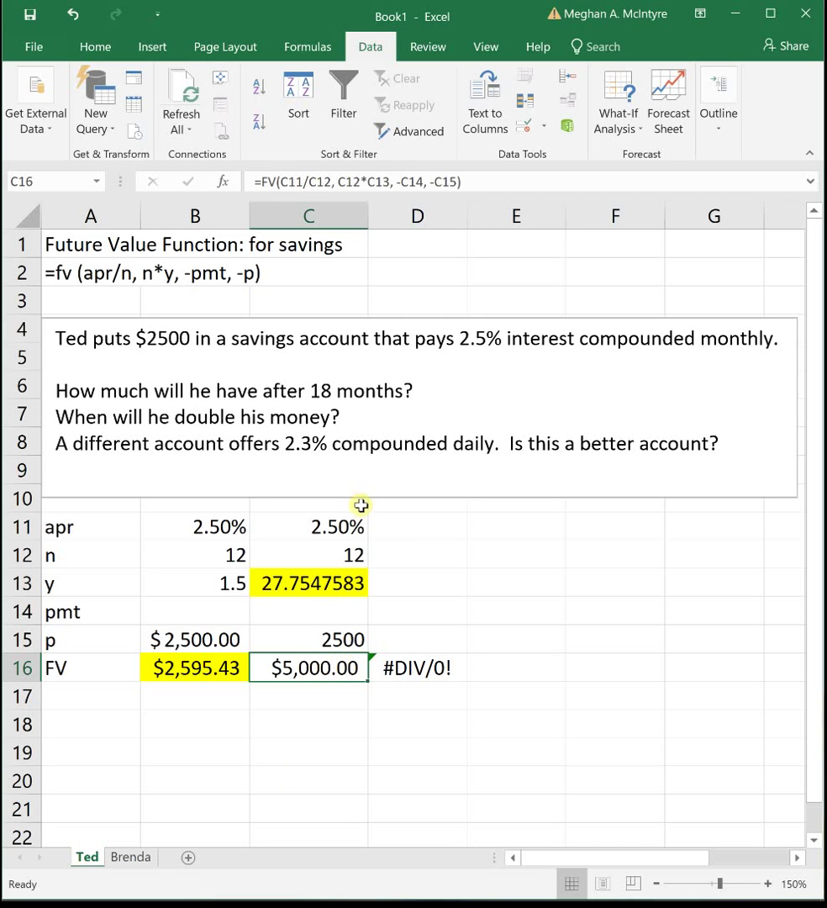
# Enter 2.3%, 365, 1.5 and 2500 in column D, then autofit it to show $2,587.75.
pyautogui.click(435, 532)
pyautogui.write('2.')
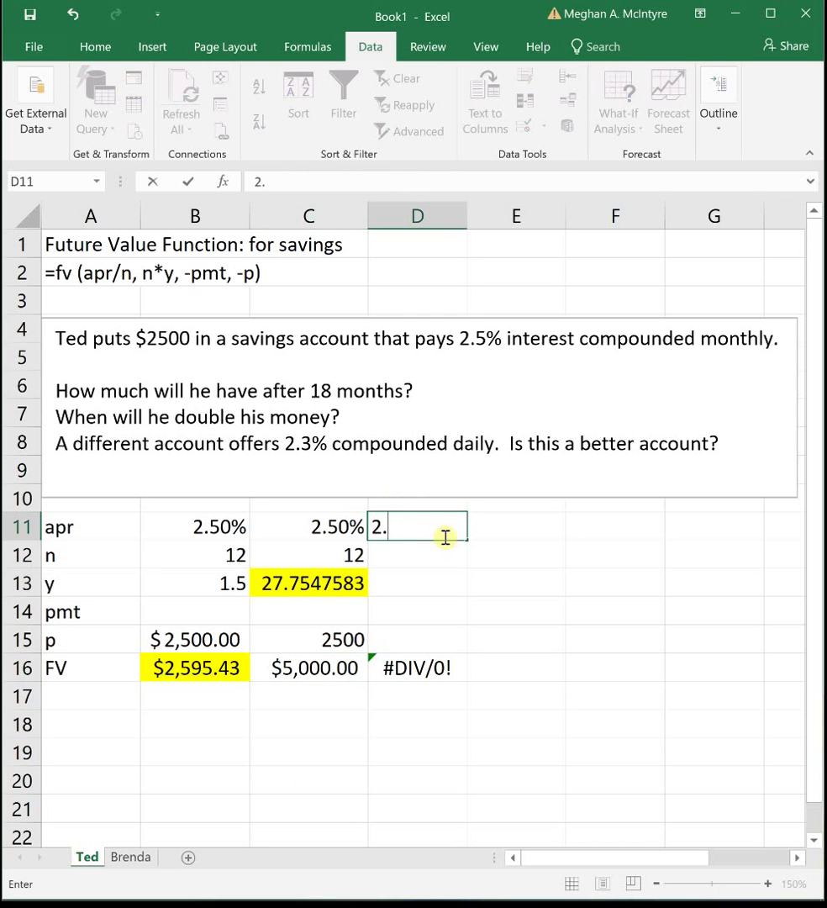
pyautogui.write('3%')
pyautogui.press('Return')
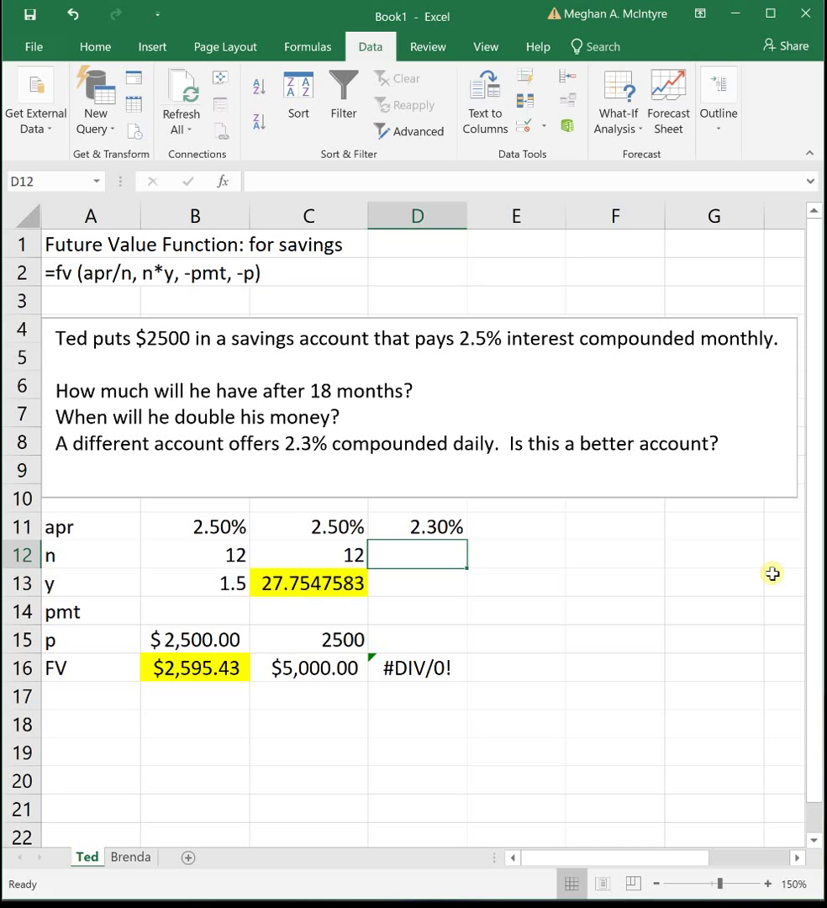
pyautogui.write('365')
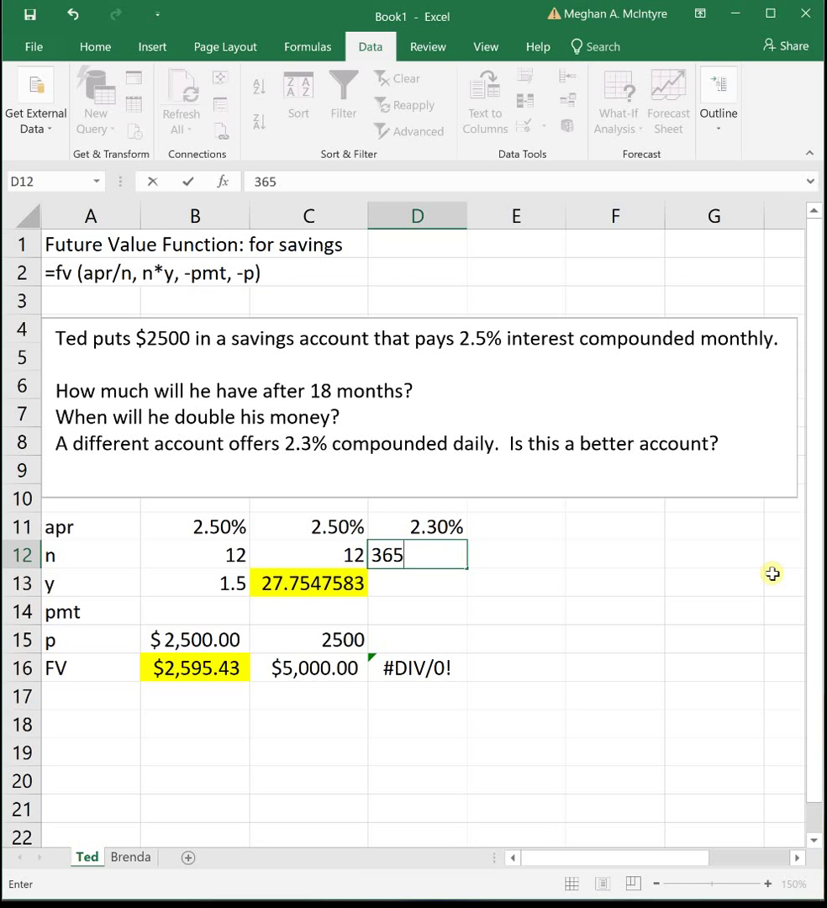
pyautogui.press('Return')
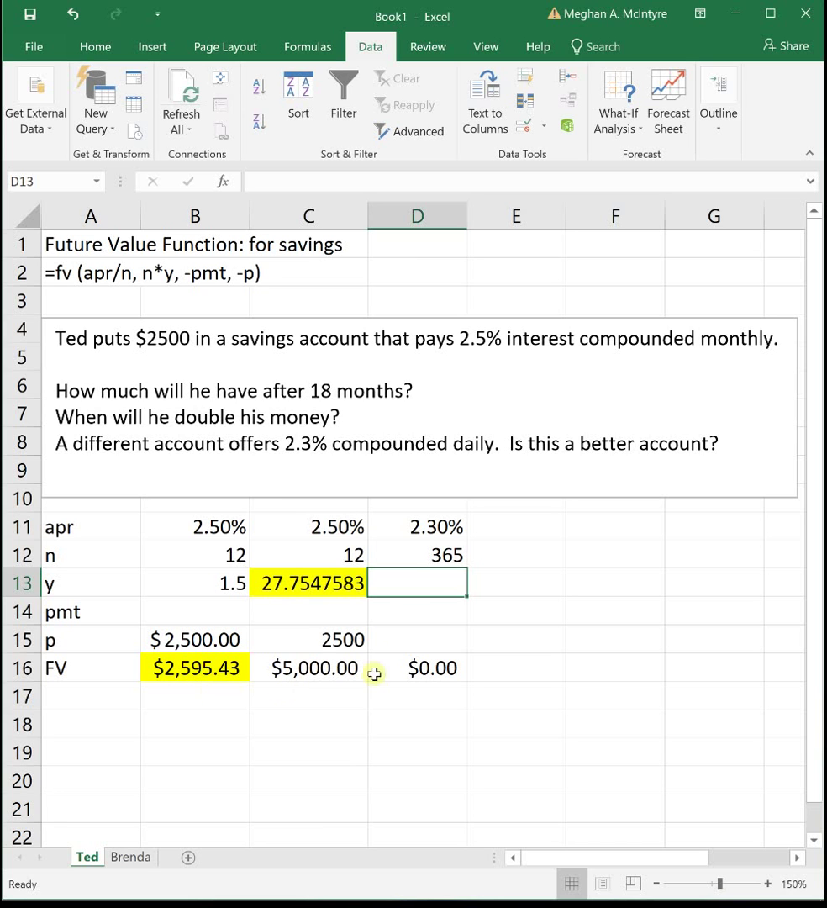
pyautogui.write('1.5')
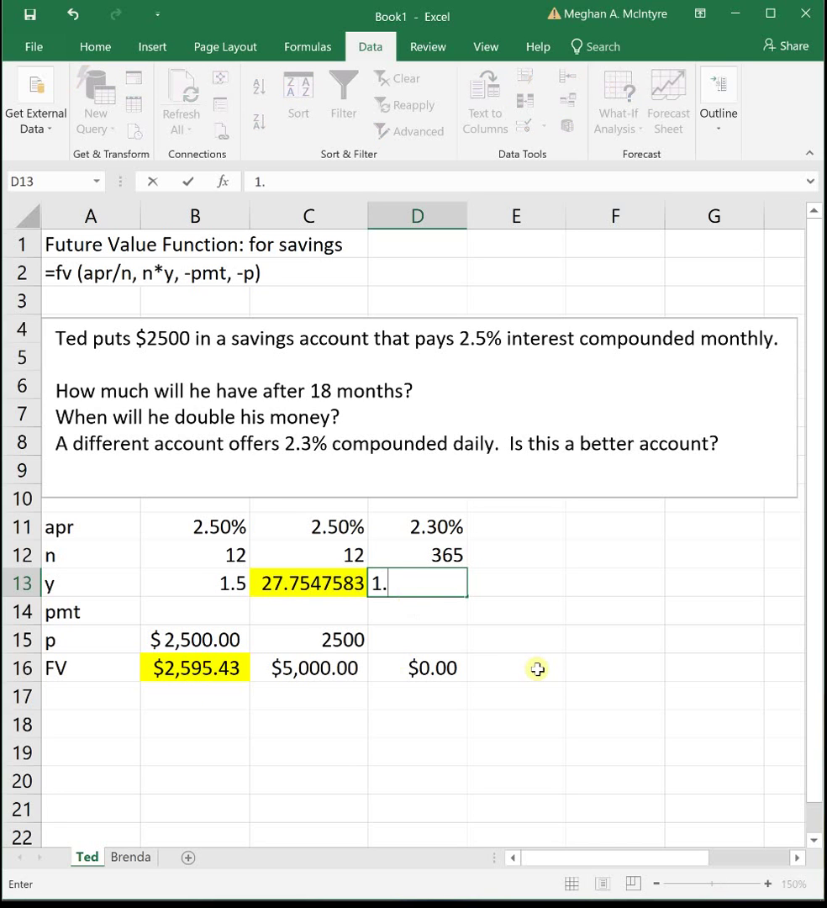
pyautogui.click(432, 638)
pyautogui.write('25000')
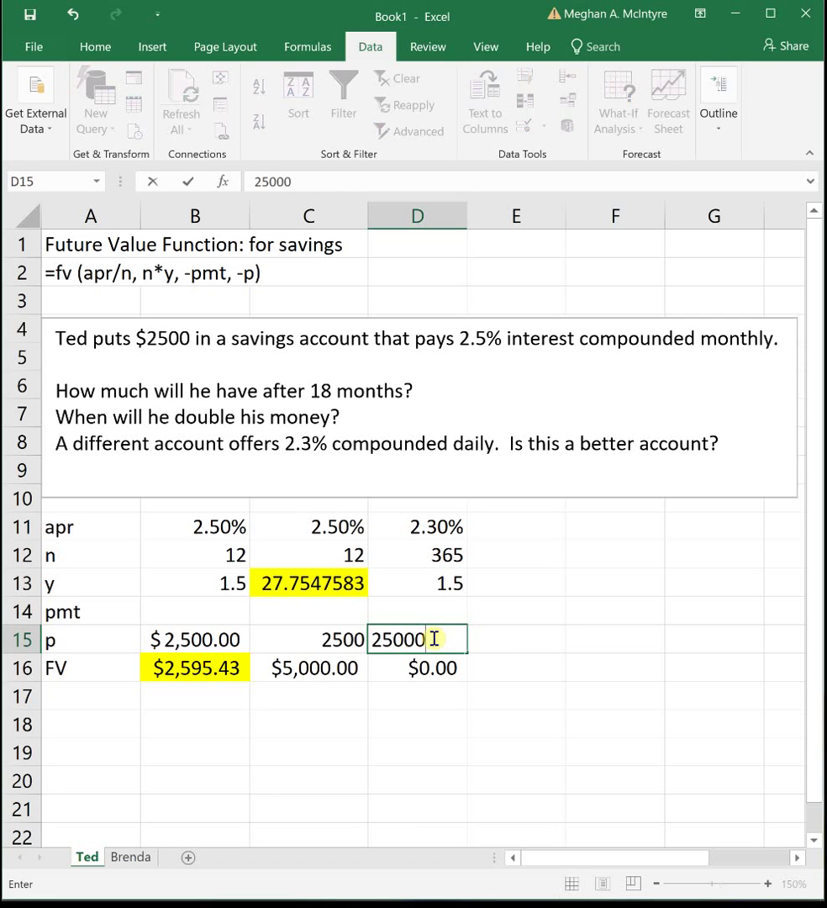
pyautogui.press('BackSpace')
pyautogui.press('Return')
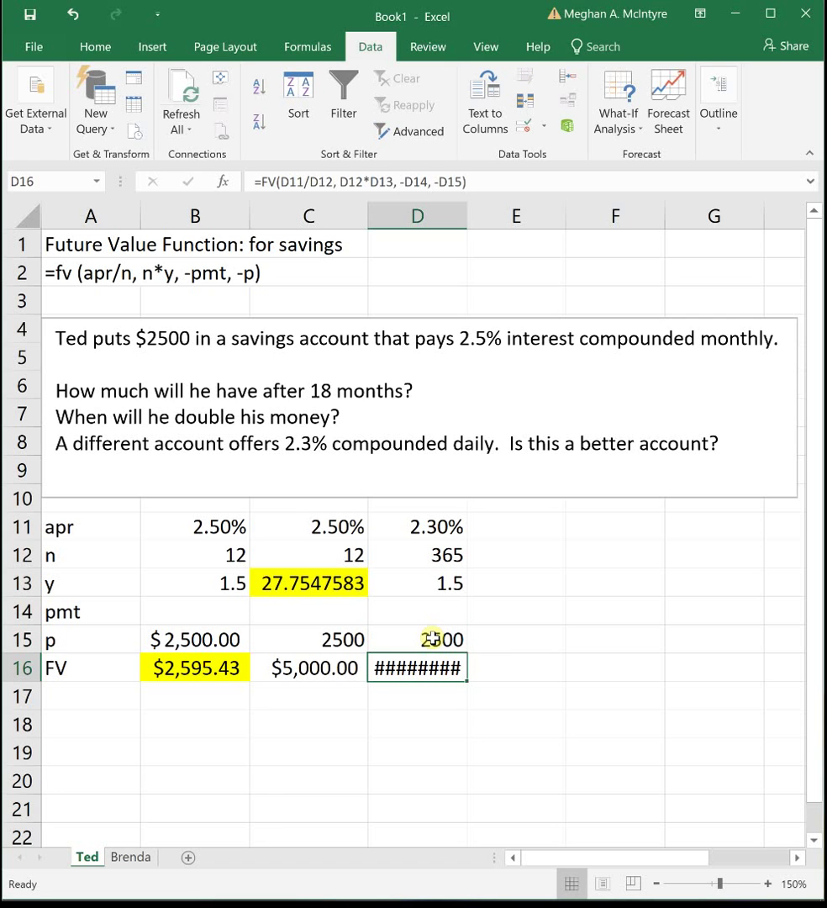
pyautogui.doubleClick(470, 211)
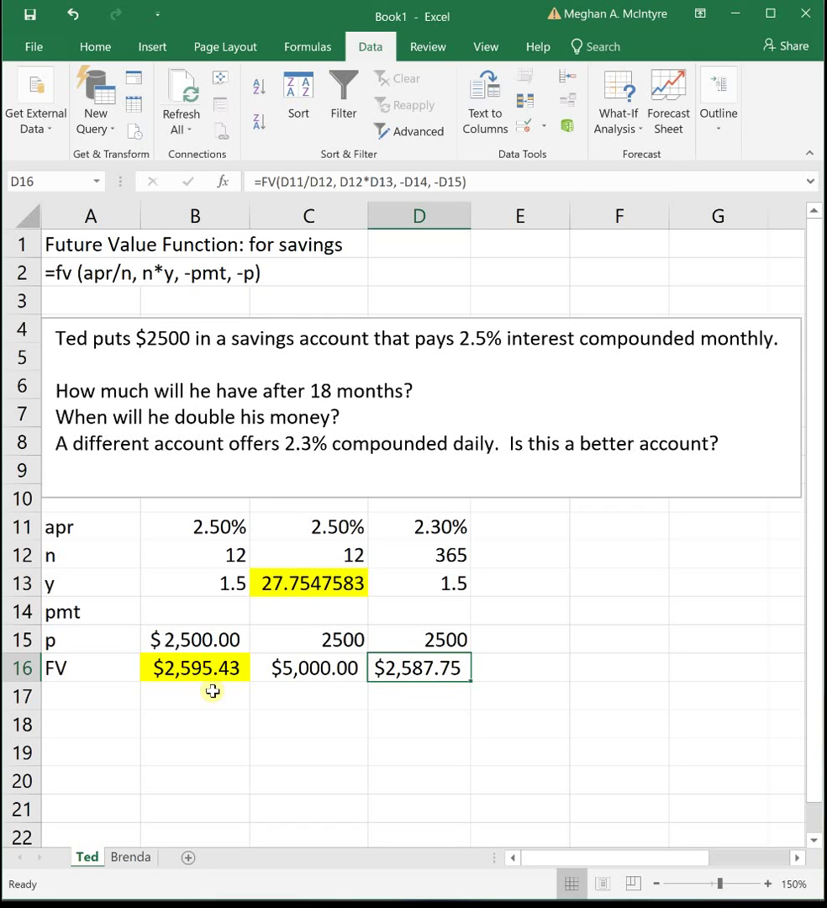
# On the Brenda sheet, enter the labels apr, n and y in A16:A18.
pyautogui.click(131, 859)
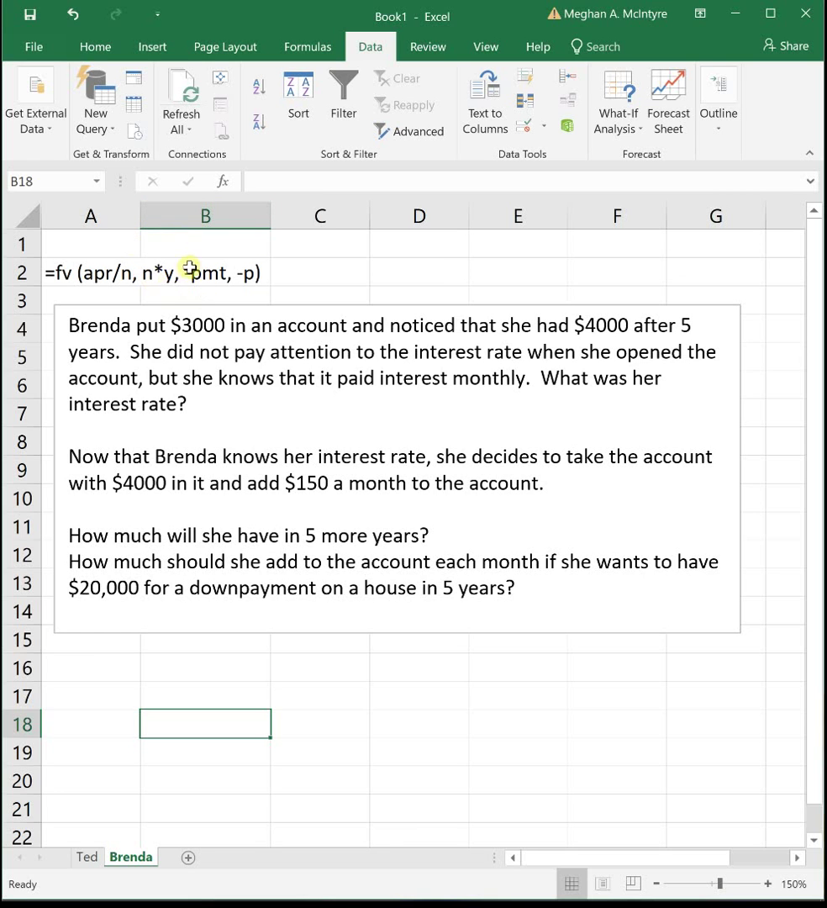
pyautogui.click(124, 671)
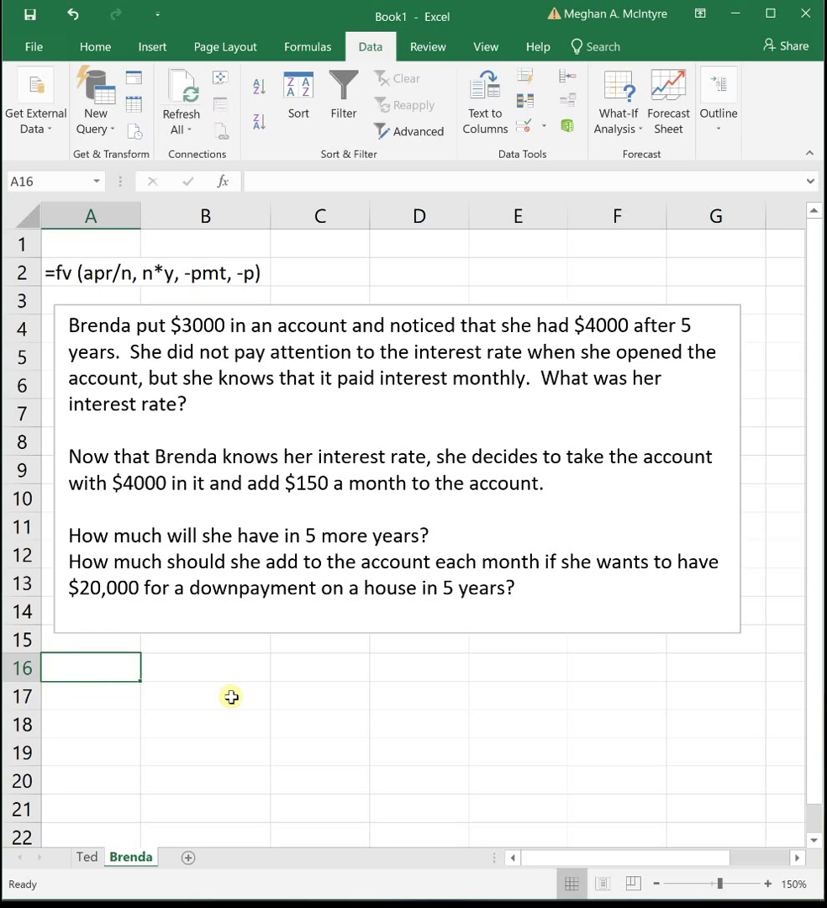
pyautogui.write('apr')
pyautogui.press('Return')
pyautogui.write('n')
pyautogui.press('Return')
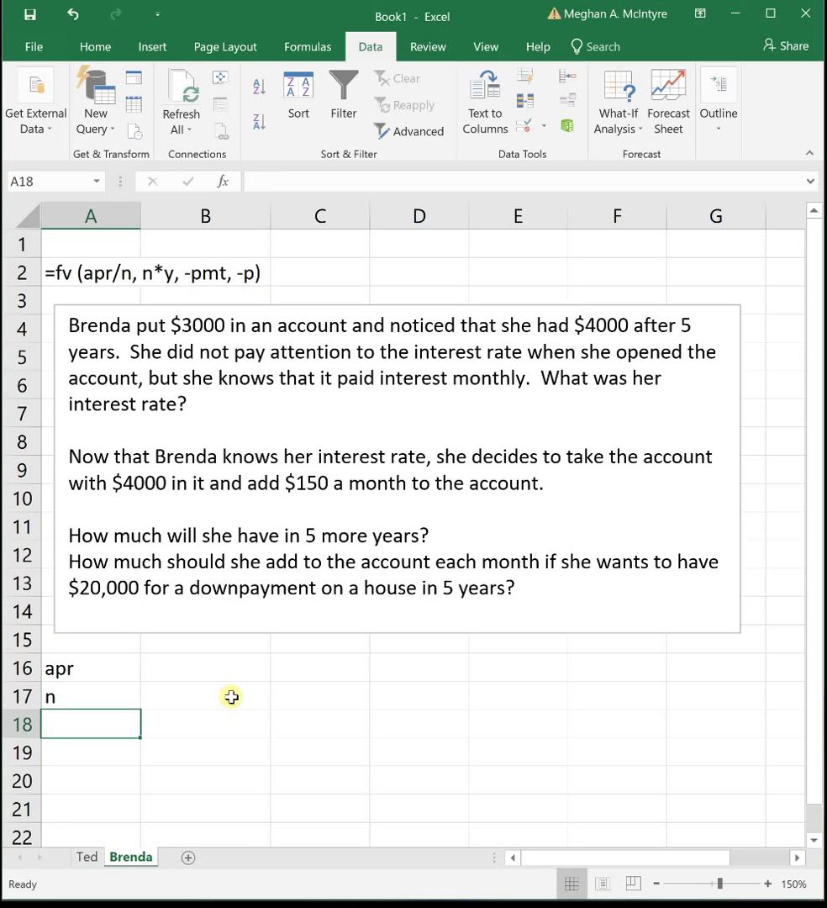
pyautogui.write('y')
pyautogui.press('Return')
# Add the labels pmt, p and FV in A19:A21.
pyautogui.write('pmt')
pyautogui.press('Return')
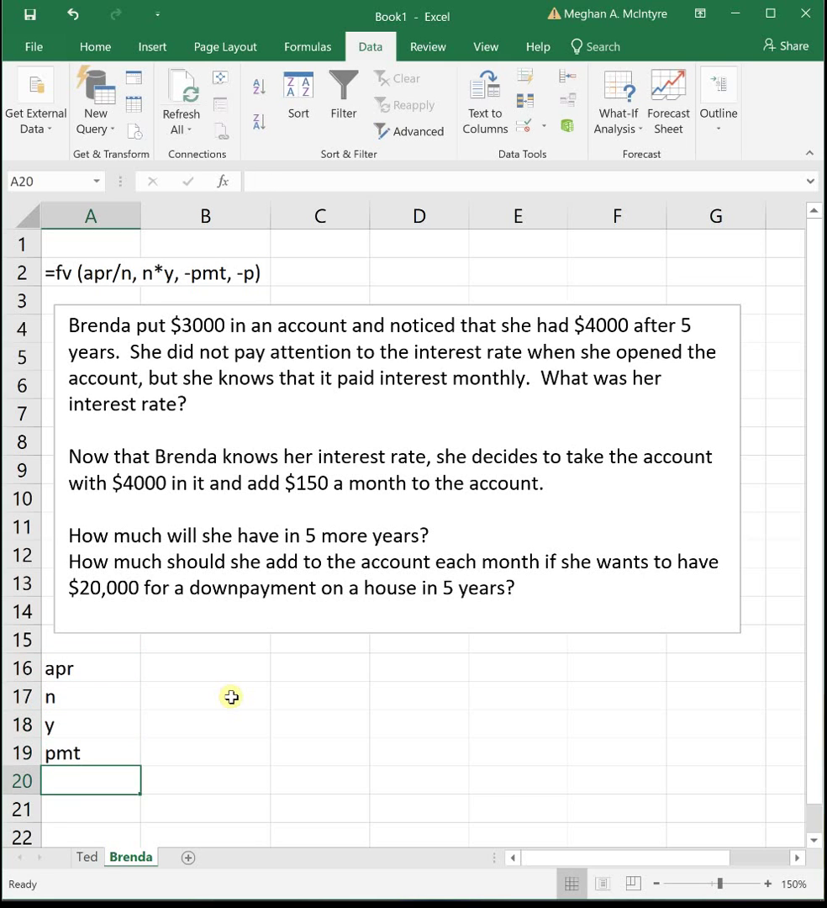
pyautogui.write('p')
pyautogui.press('Delete')
pyautogui.press('Return')
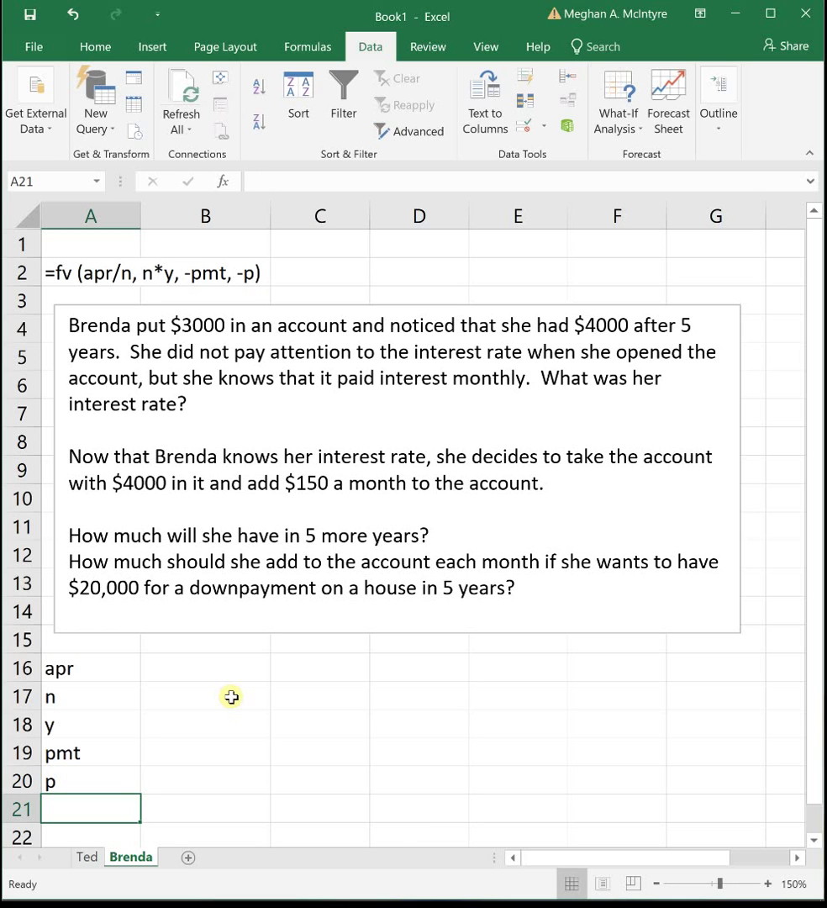
pyautogui.write('f')
pyautogui.press('BackSpace')
pyautogui.write('FV')
pyautogui.press('Tab')
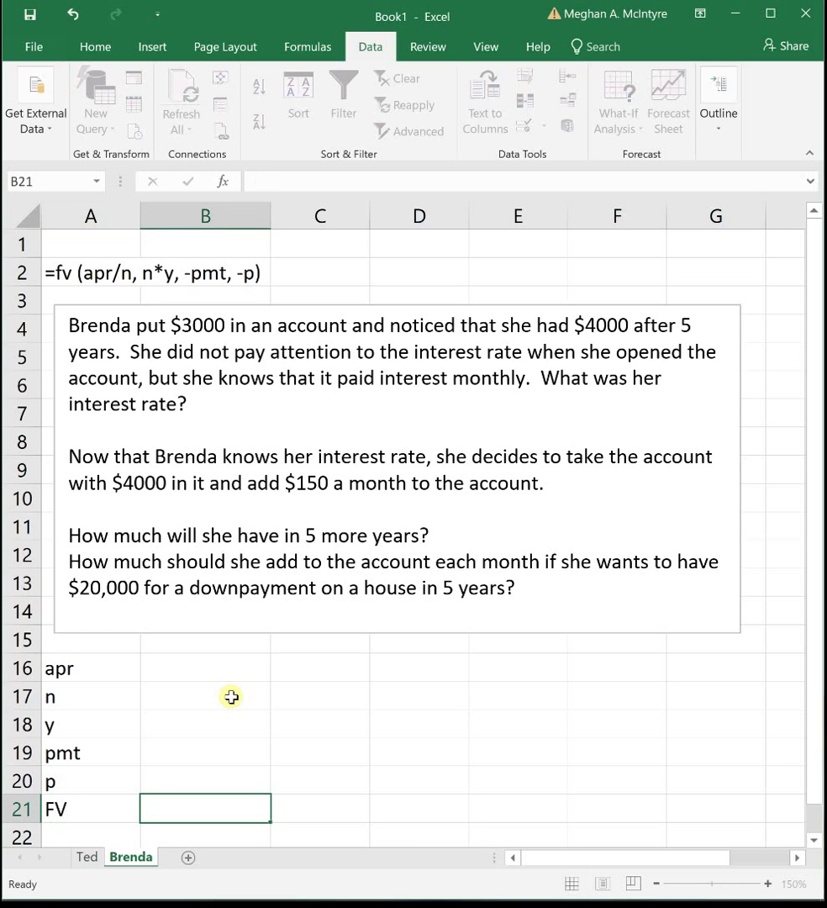
# Enter =fv(B16/B17, B17*B18, -B19, -B20) in B21.
pyautogui.write('=fv(')
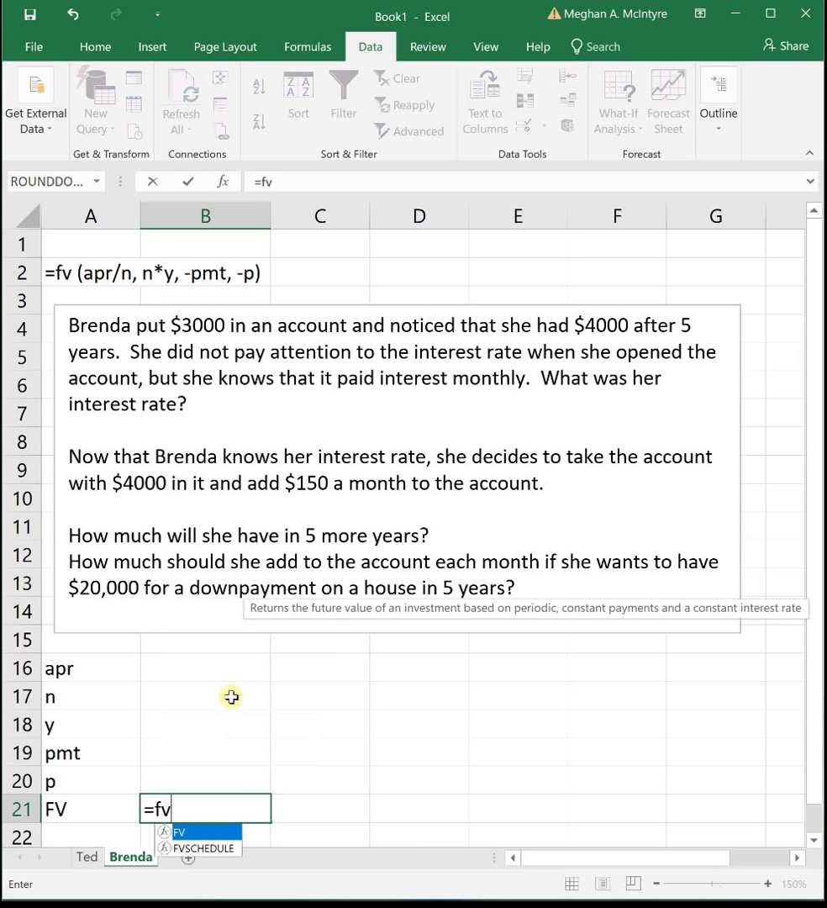
pyautogui.click(231, 674)
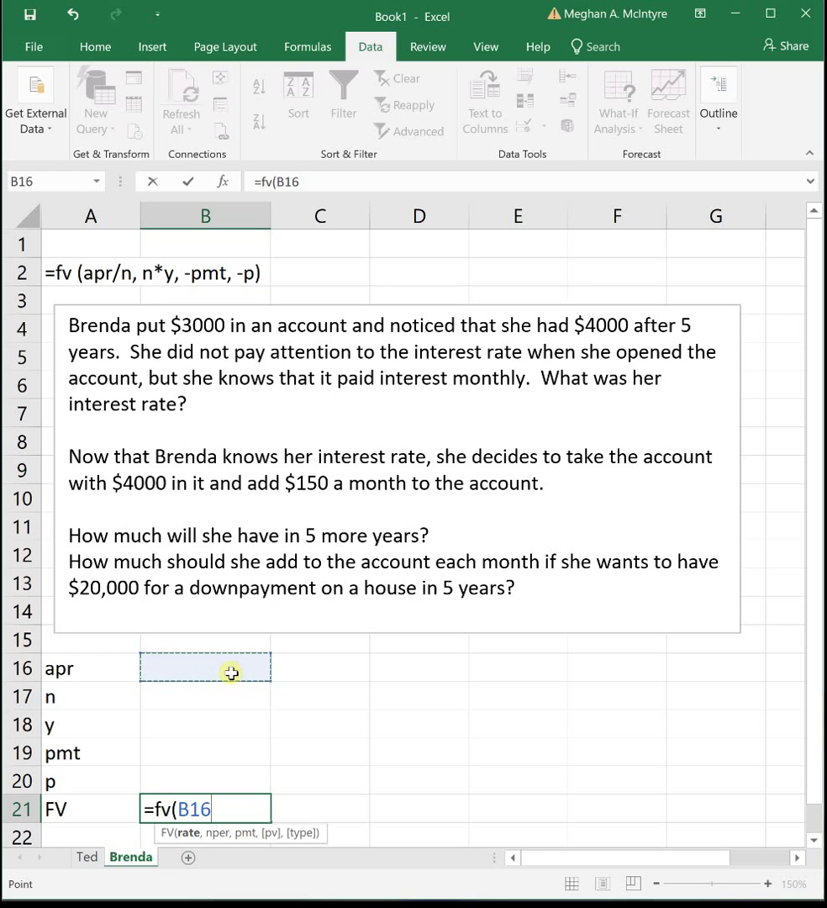
pyautogui.write('/')
pyautogui.click(223, 705)
pyautogui.write(',')
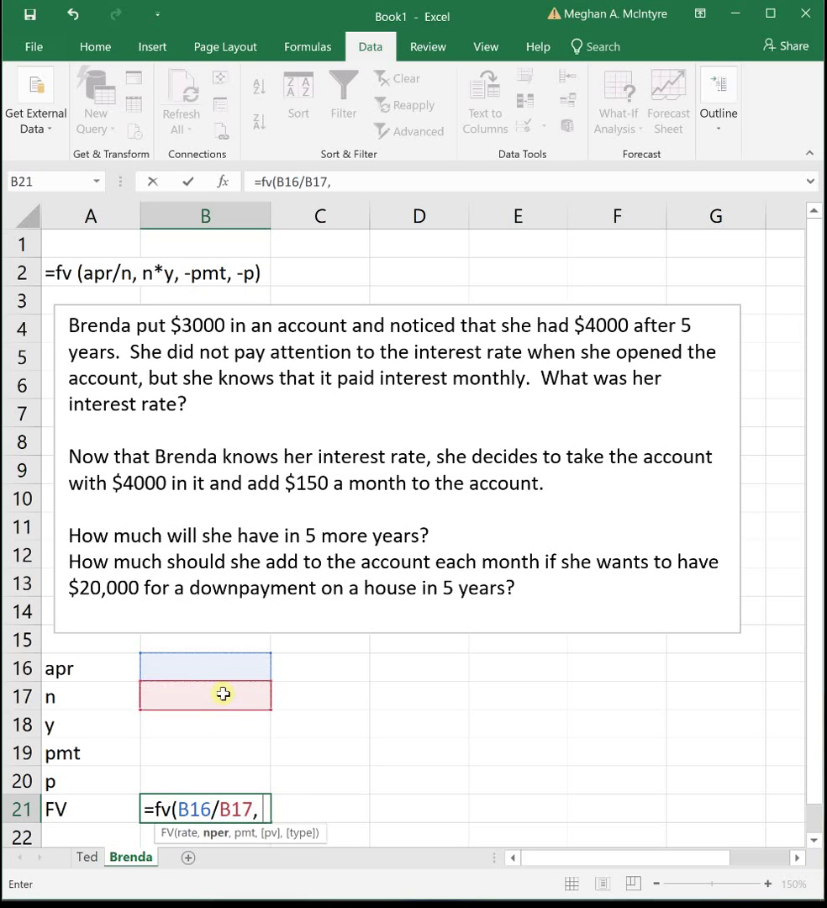
pyautogui.click(223, 693)
pyautogui.write('*')
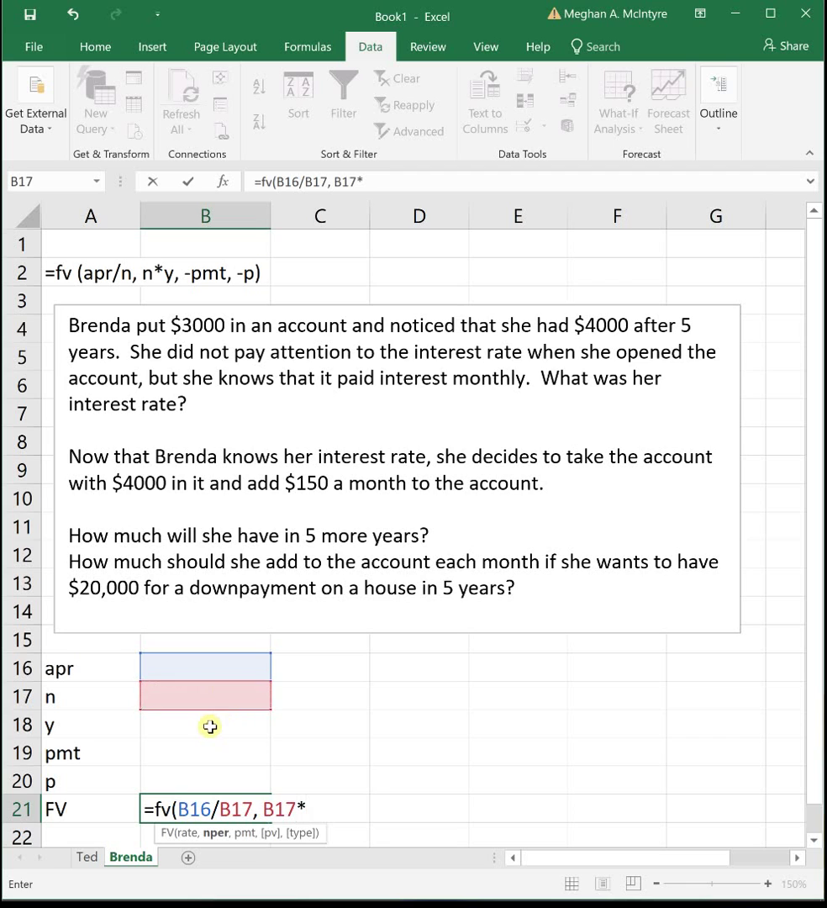
pyautogui.click(210, 724)
pyautogui.write(', -')
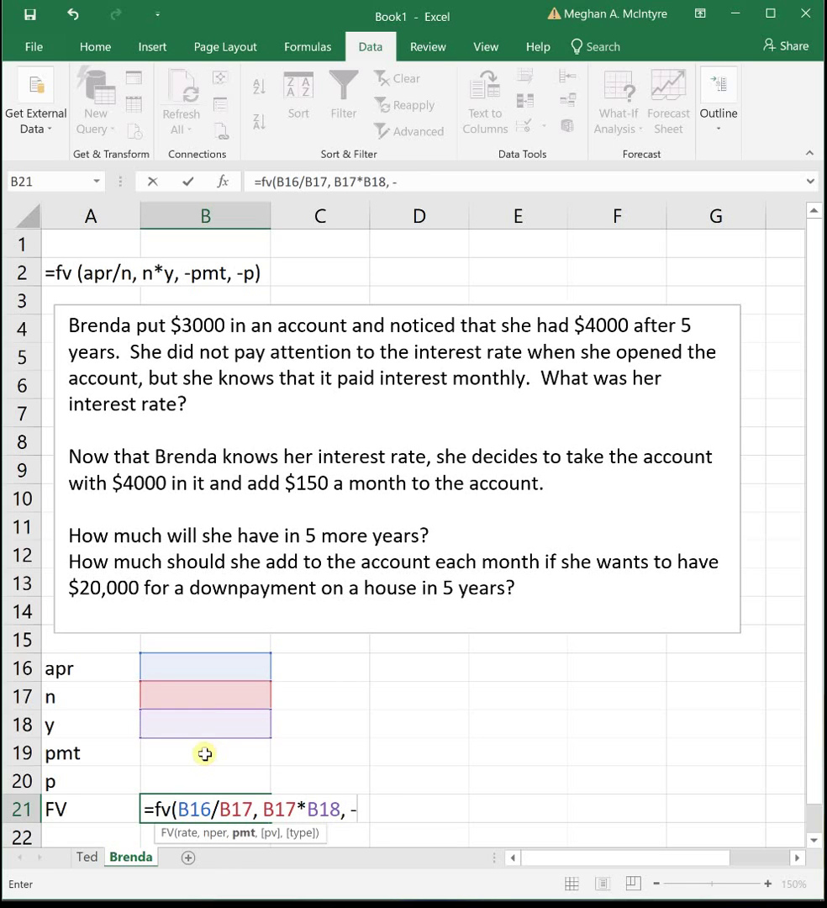
pyautogui.click(205, 753)
pyautogui.write(', -')
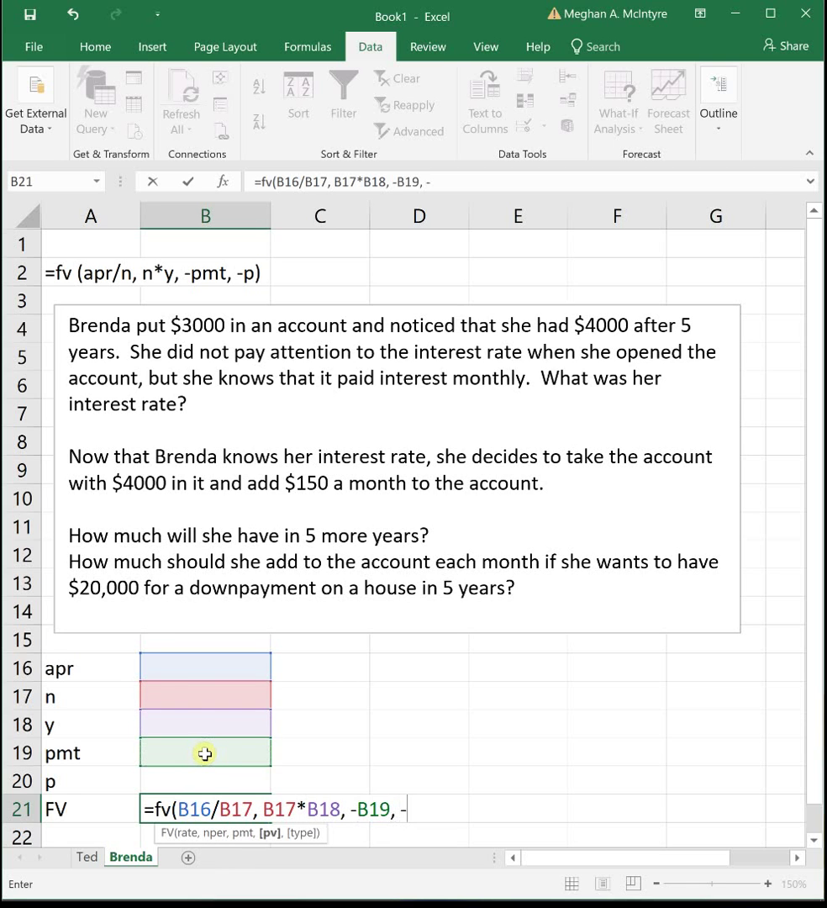
pyautogui.click(211, 779)
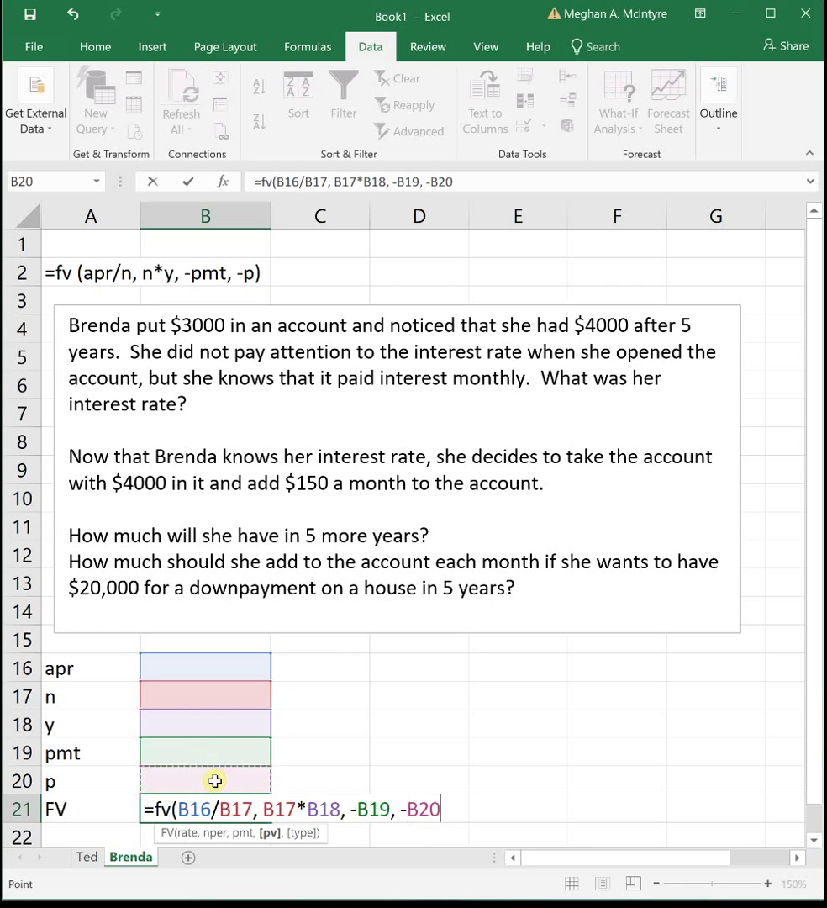
pyautogui.write(')')
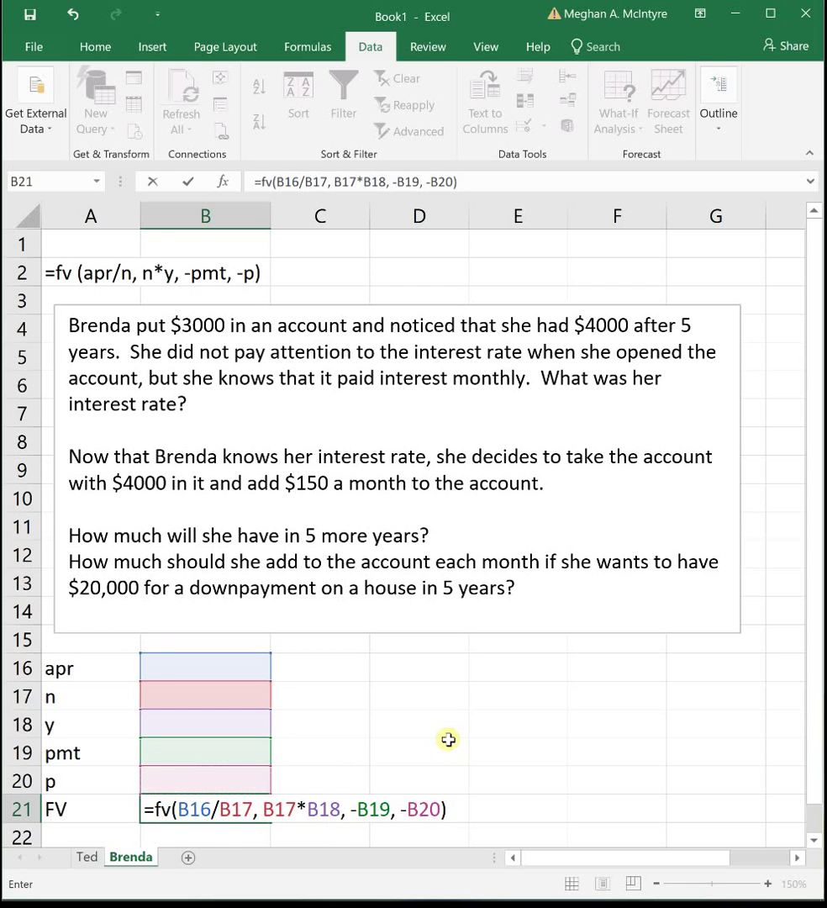
pyautogui.press('Return')
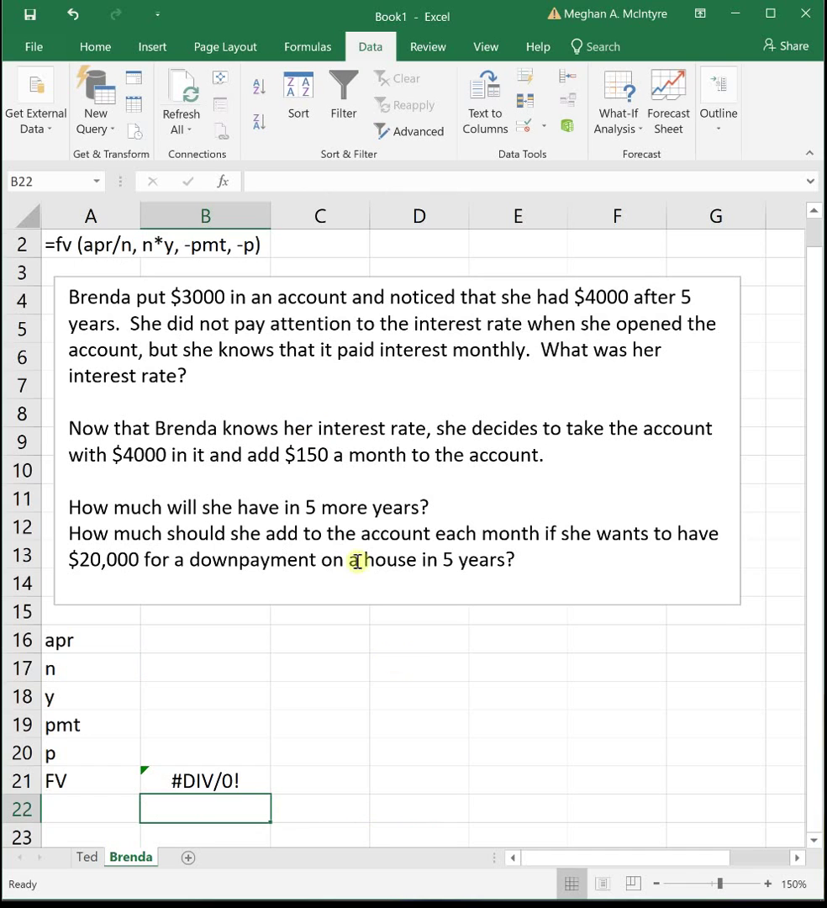
# Copy B21's FV formula across to E21.
pyautogui.click(244, 784)
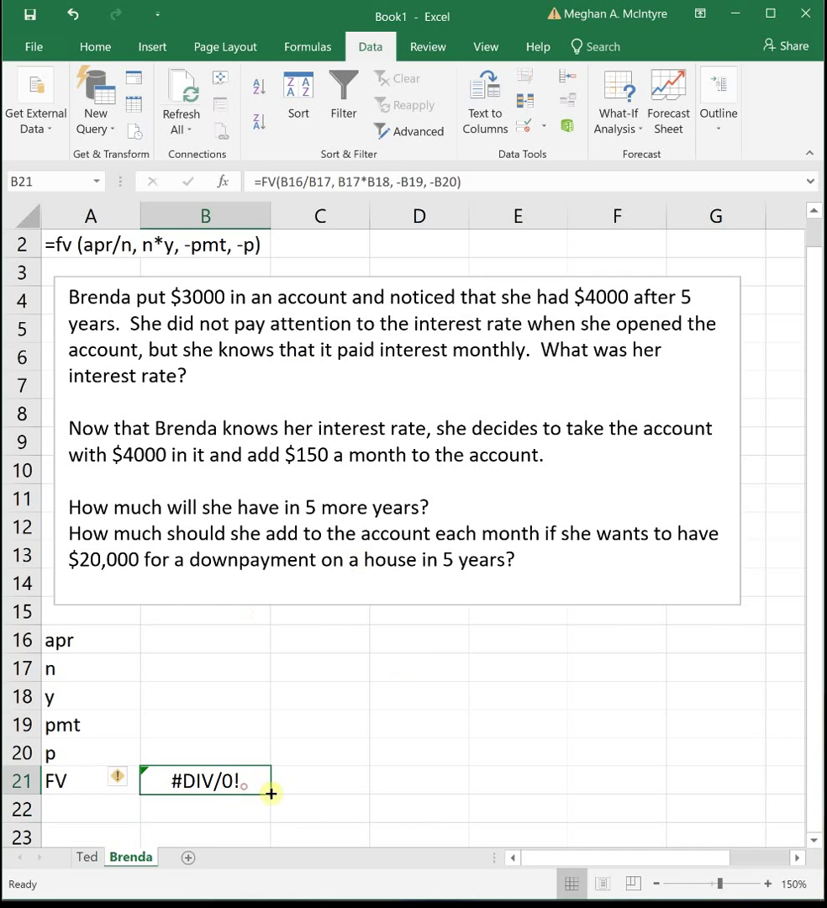
pyautogui.moveTo(270, 793); pyautogui.dragTo(576, 790)
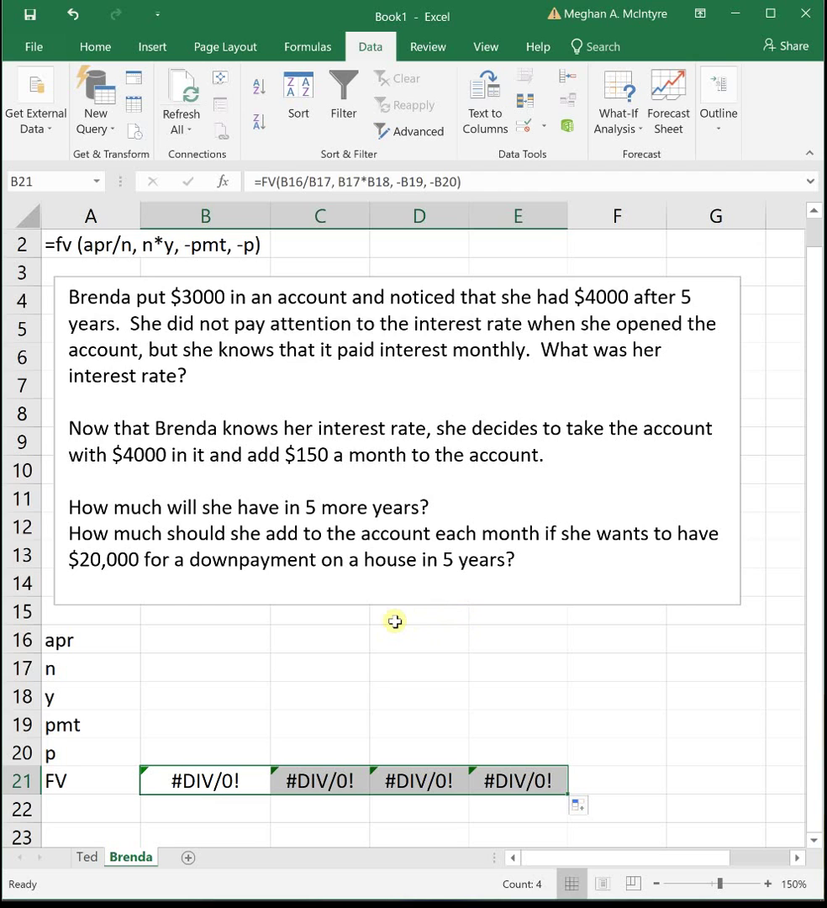
pyautogui.click(315, 673)
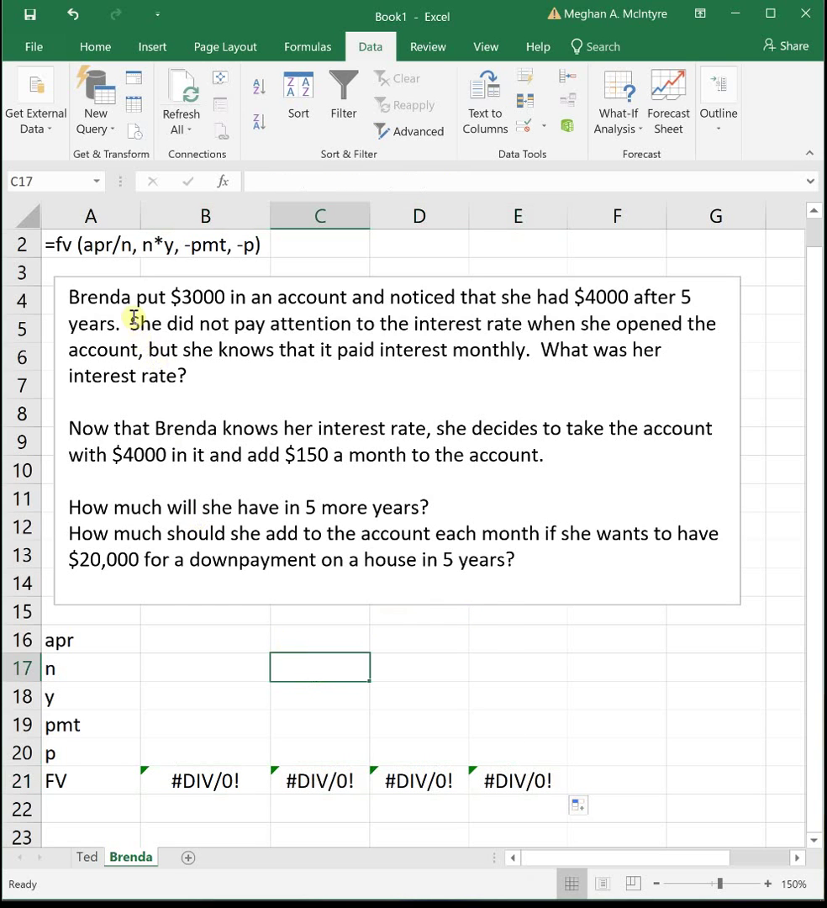
# Enter 3000 principal in B20, 5 years in B18 and 12 periods in B17.
pyautogui.click(165, 752)
pyautogui.write('3000')
pyautogui.press('Return')
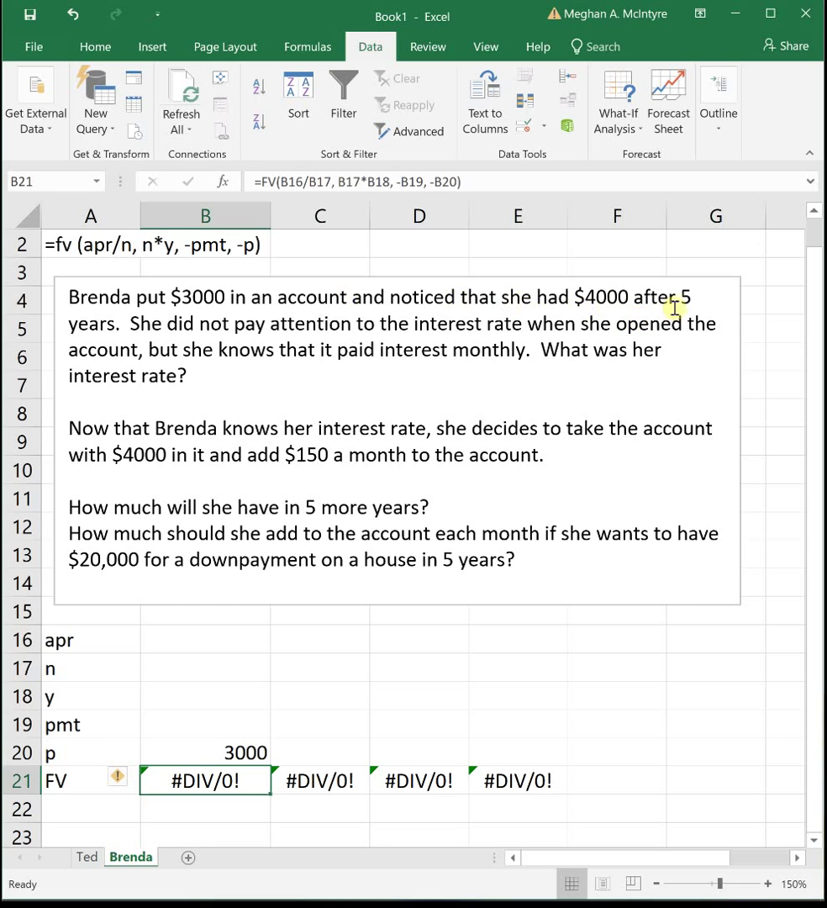
pyautogui.click(189, 692)
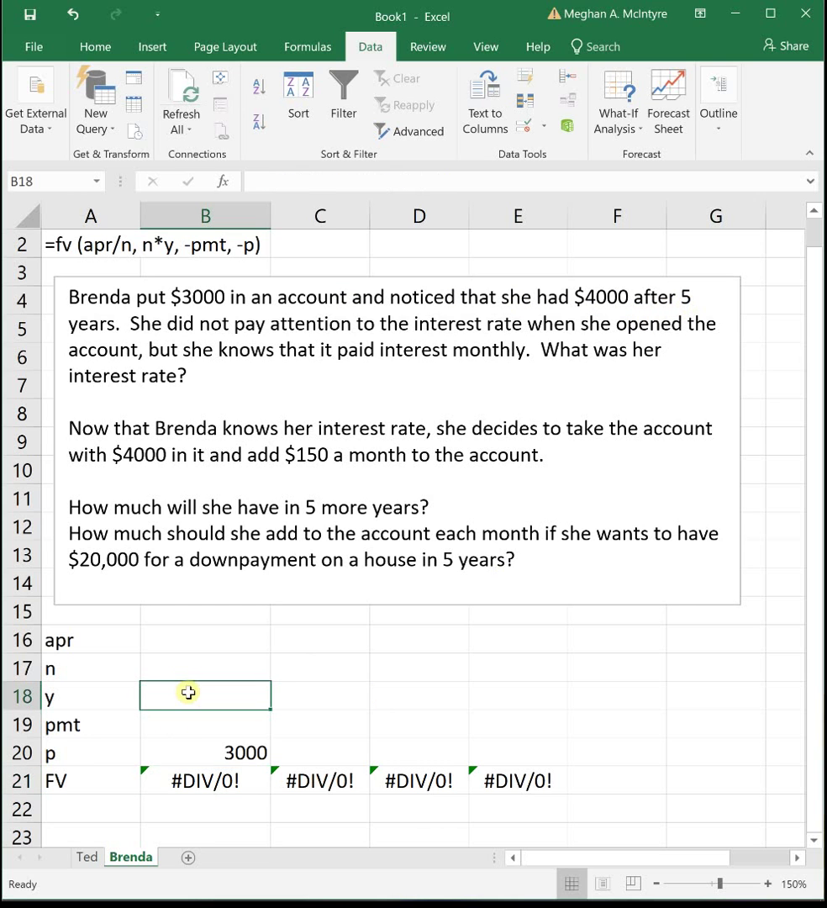
pyautogui.write('5')
pyautogui.press('Return')
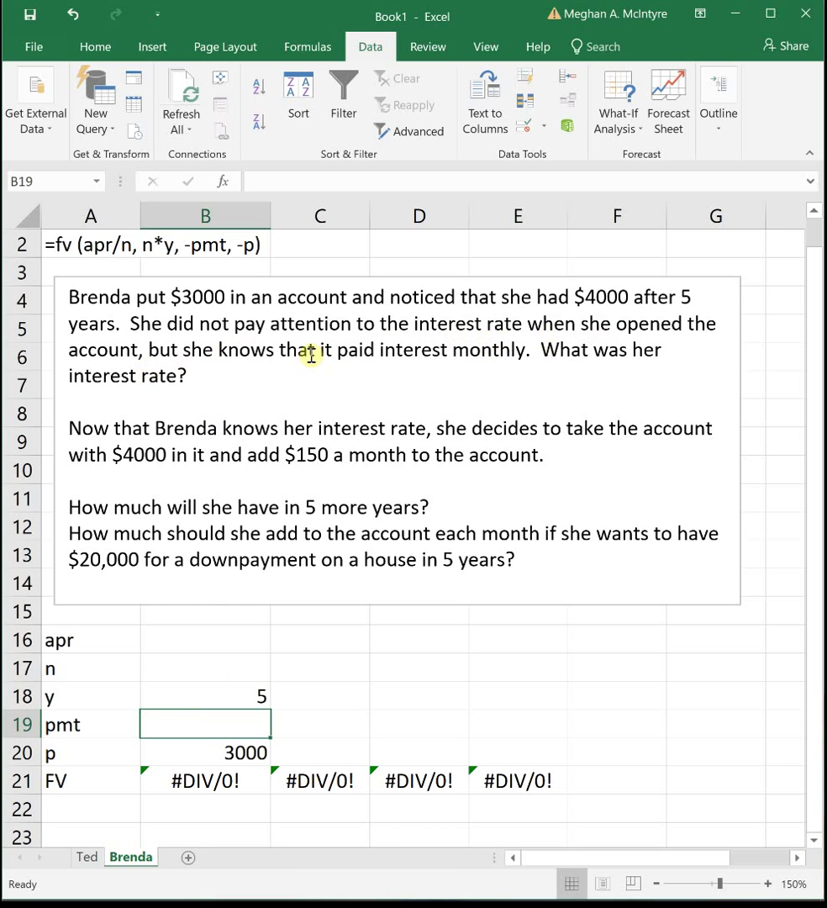
pyautogui.click(217, 672)
pyautogui.write('12')
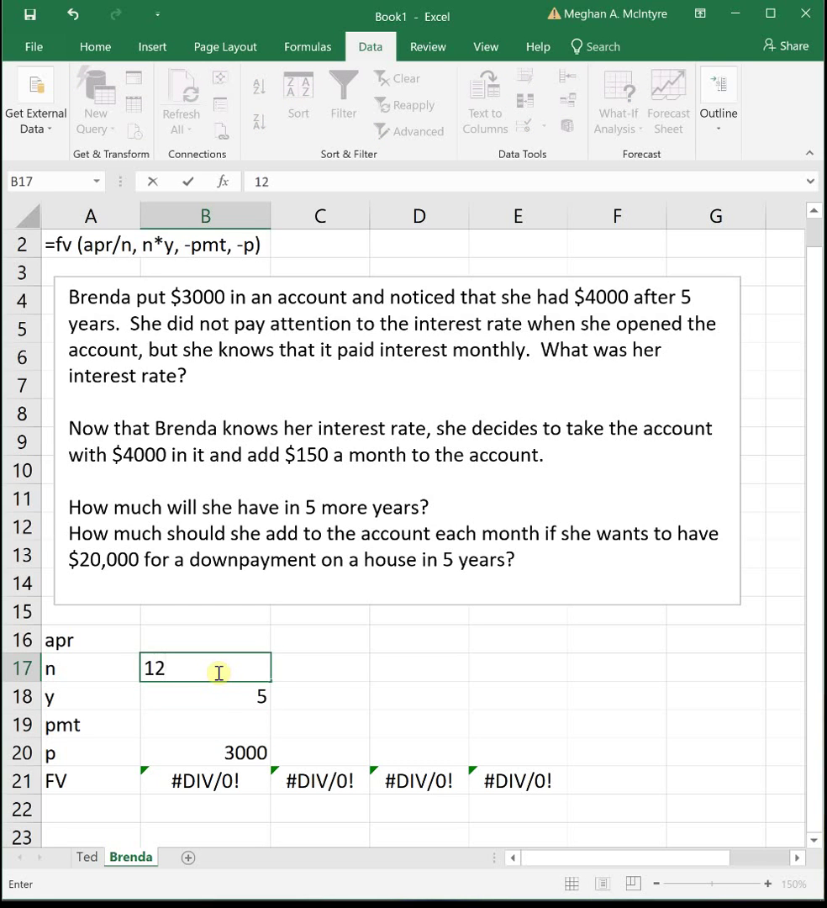
pyautogui.press('Return')
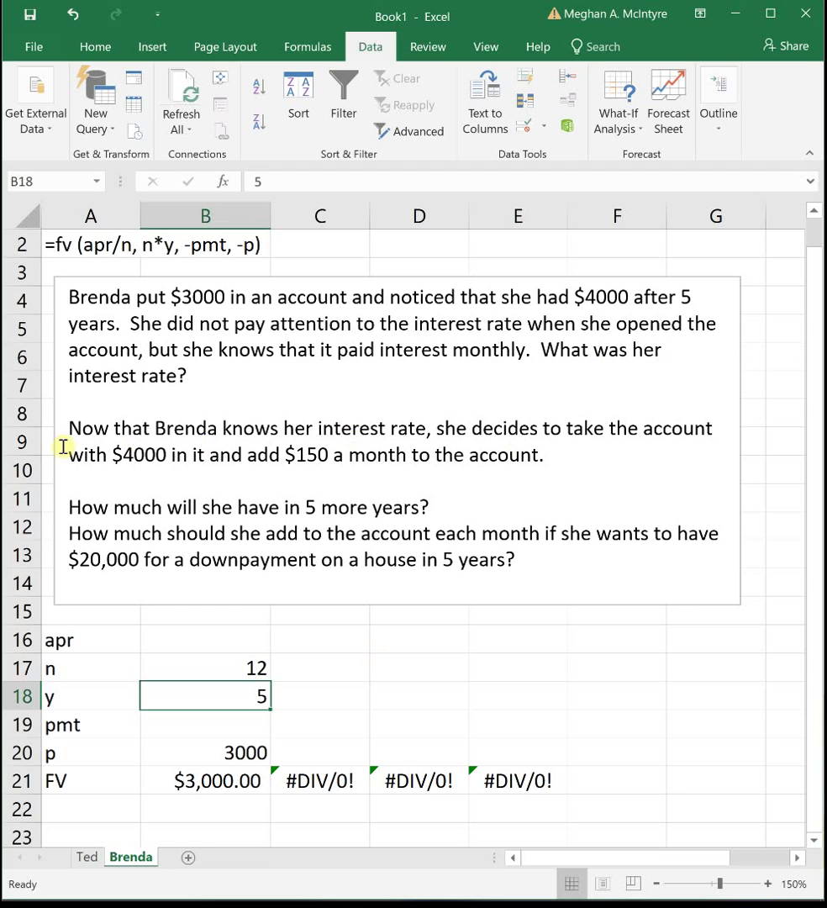
pyautogui.click(211, 636)
# Fill B16 yellow and Goal Seek B21 to 4000 by changing B16.
pyautogui.click(94, 48)
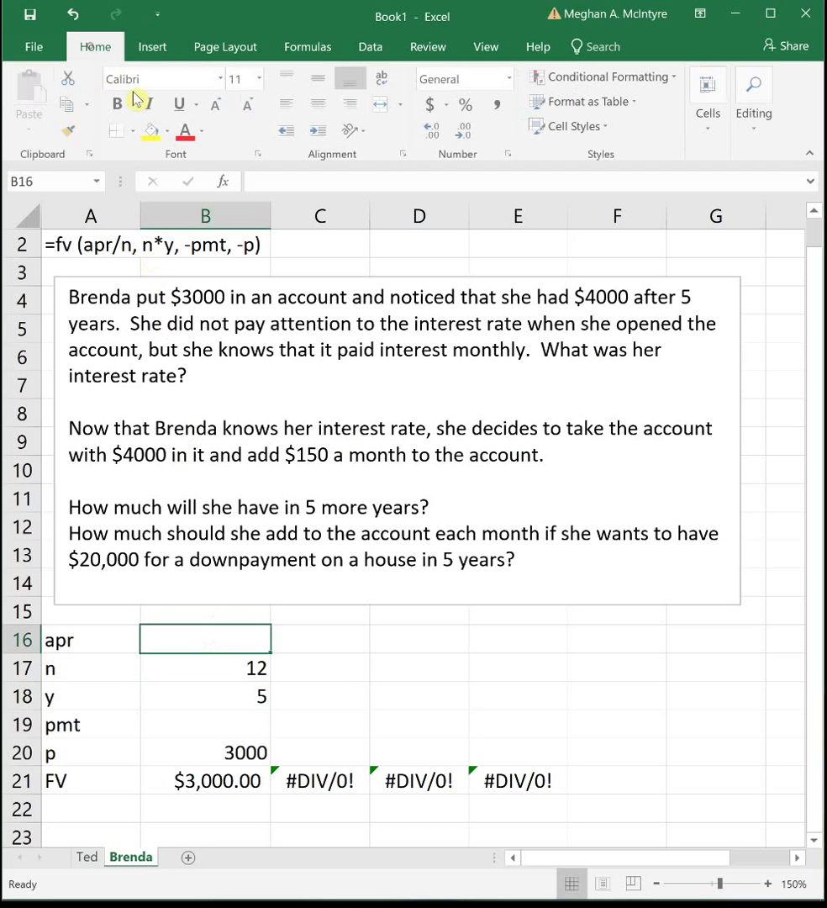
pyautogui.click(151, 130)
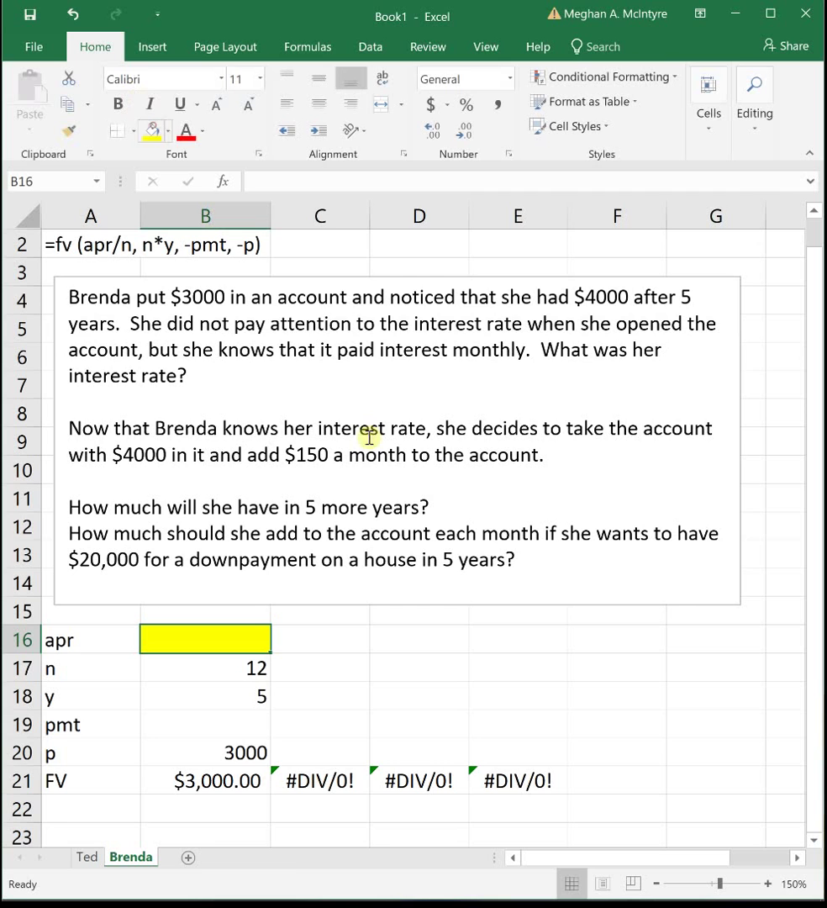
pyautogui.click(233, 777)
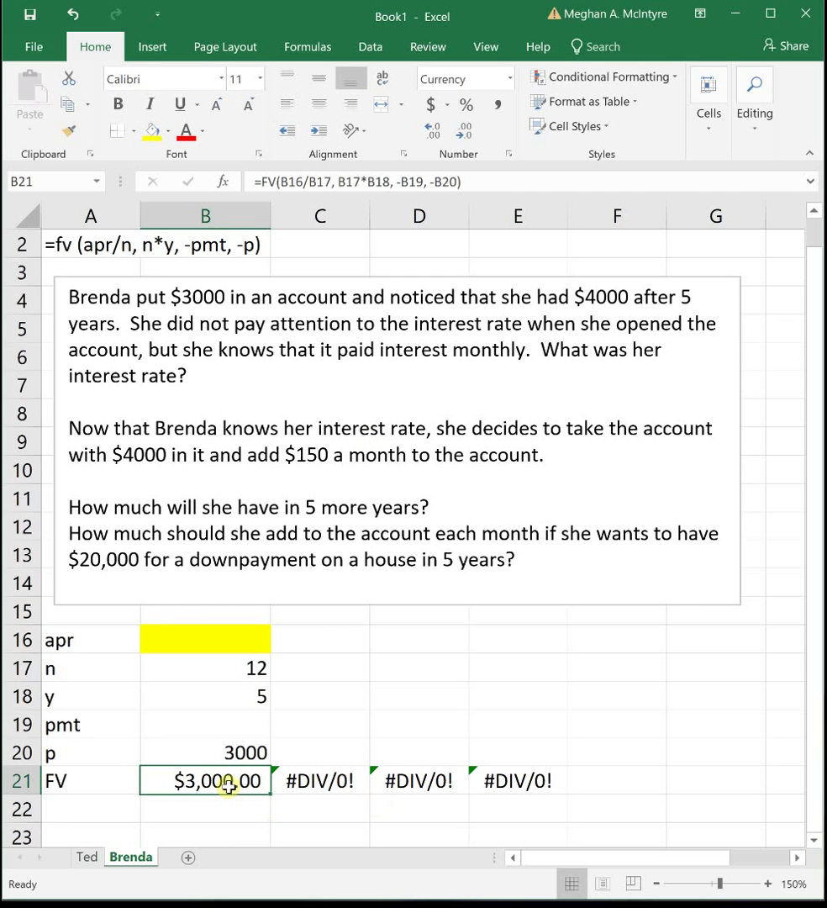
pyautogui.click(369, 46)
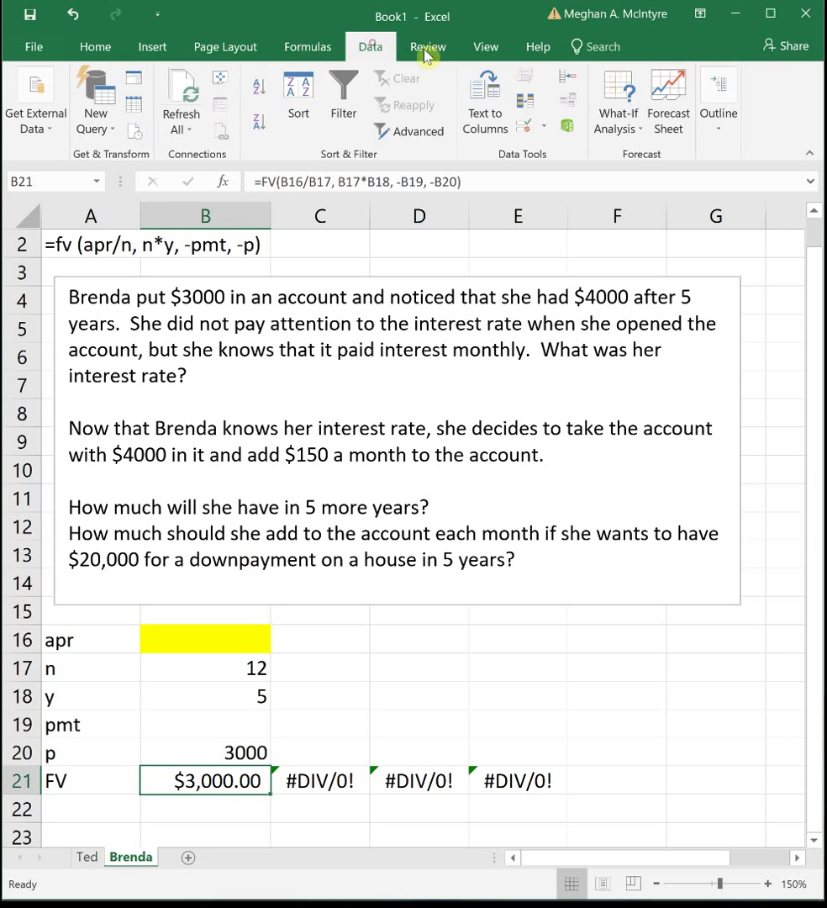
pyautogui.click(616, 126)
pyautogui.click(626, 181)
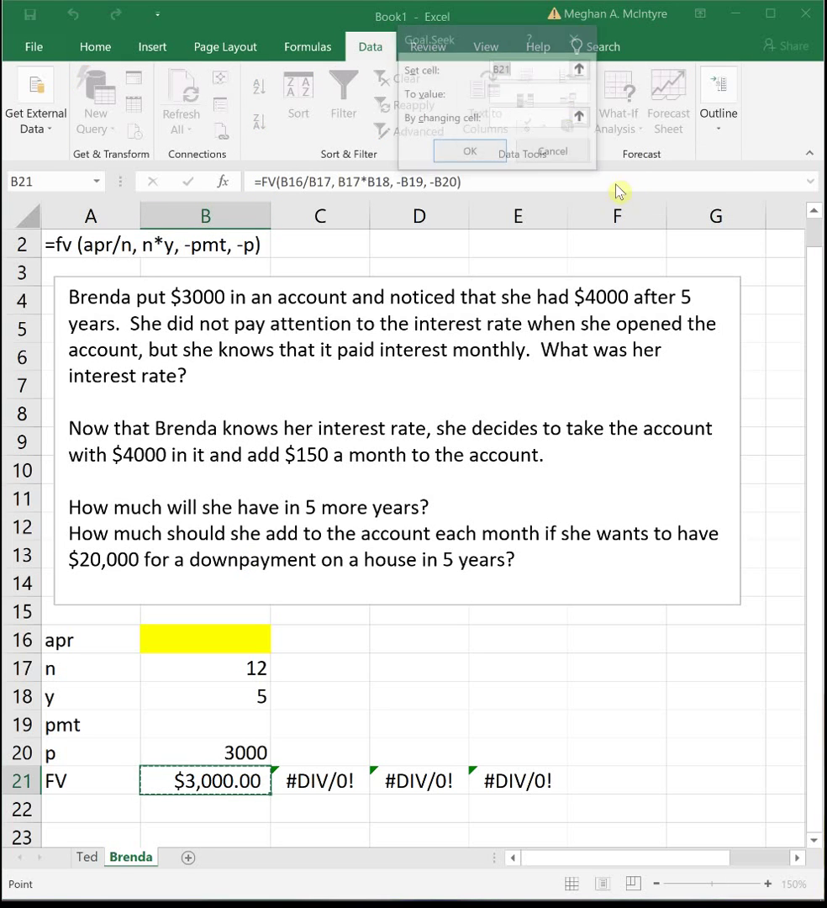
pyautogui.click(540, 93)
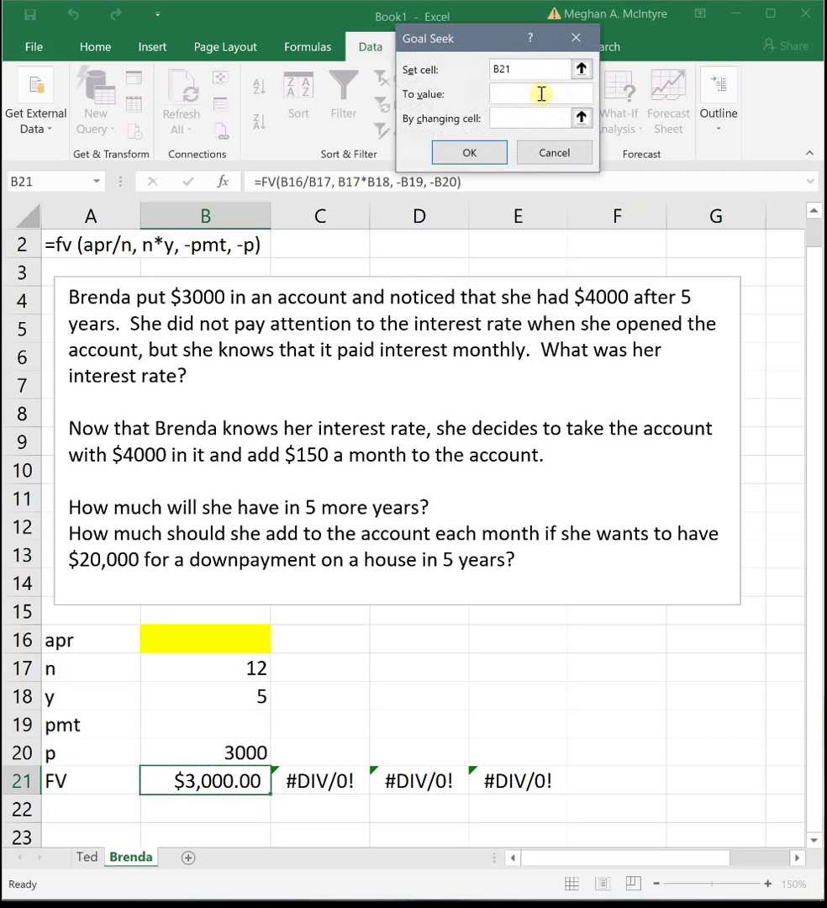
pyautogui.click(545, 117)
pyautogui.click(191, 626)
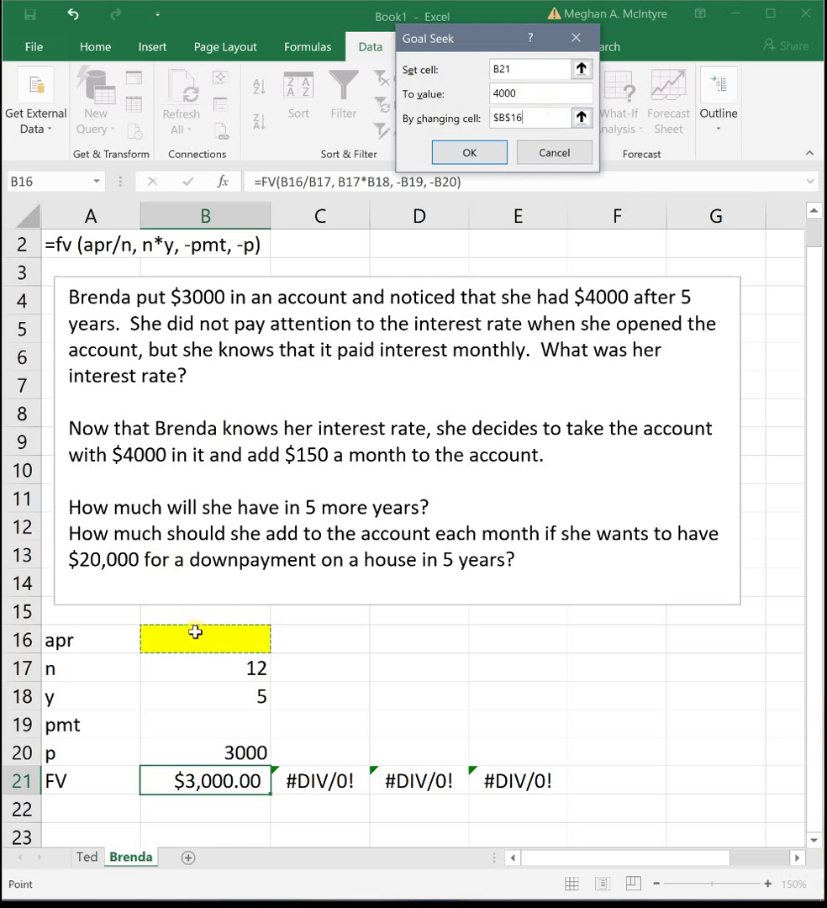
pyautogui.click(483, 153)
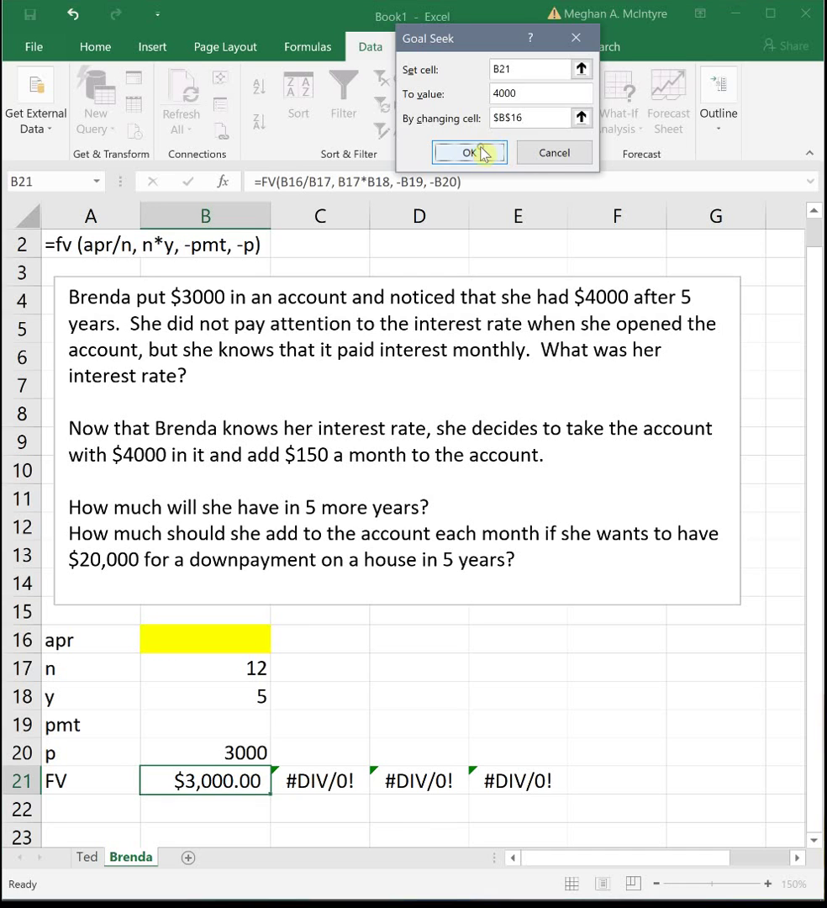
pyautogui.click(454, 152)
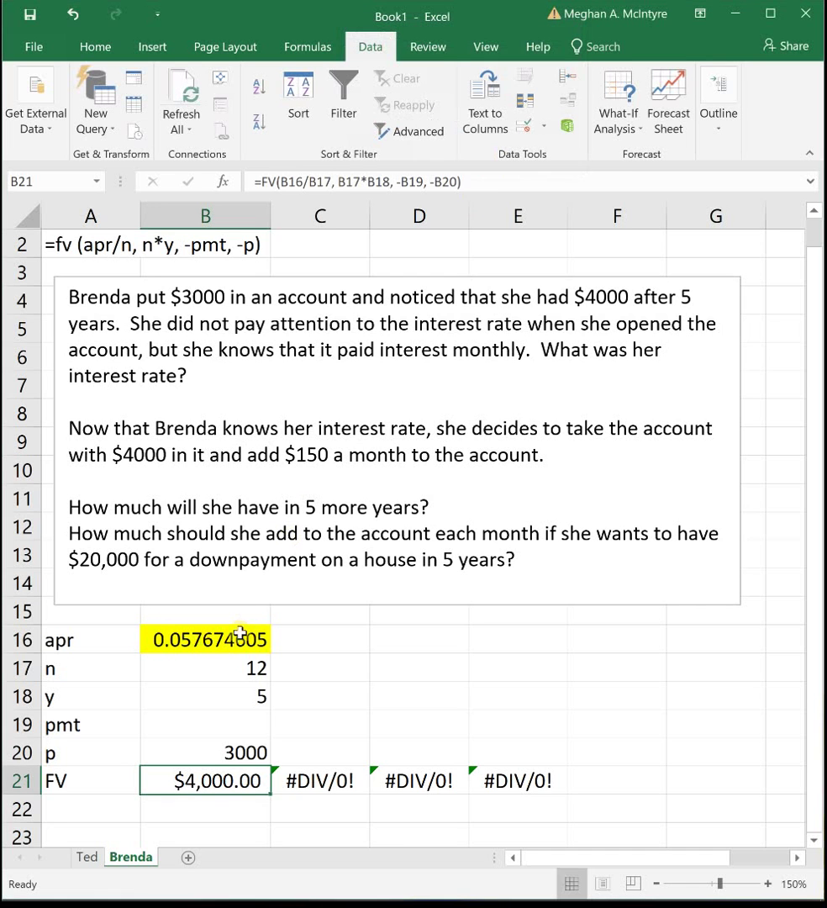
# Format B16 as a percentage with two decimals, showing 5.77%.
pyautogui.click(241, 639)
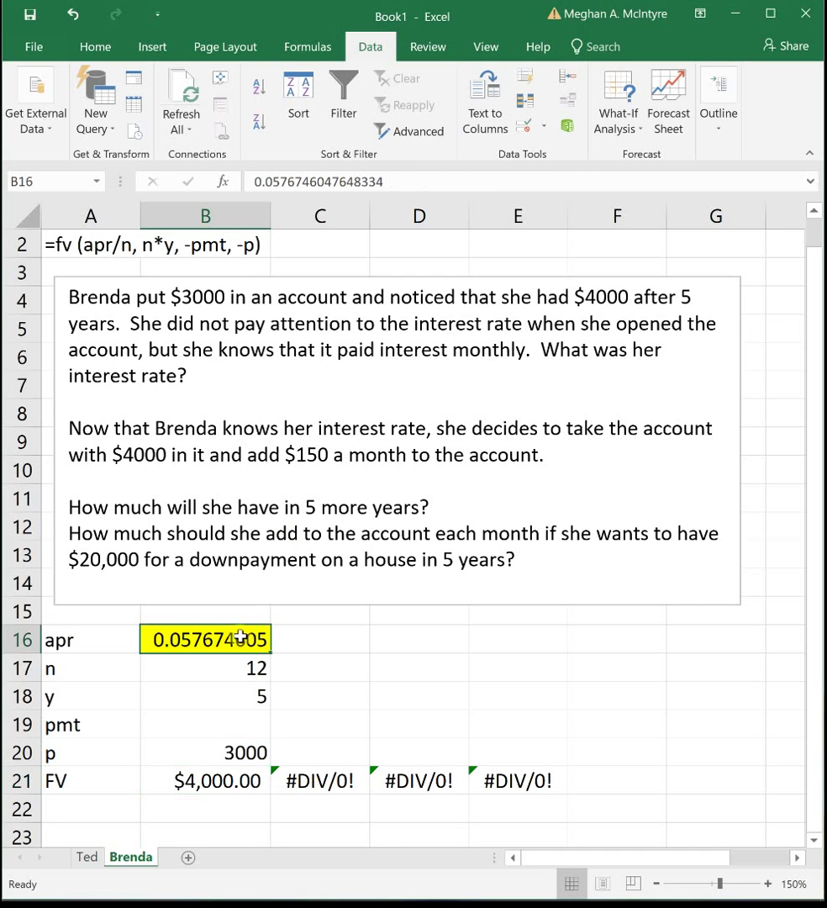
pyautogui.click(109, 46)
pyautogui.click(468, 106)
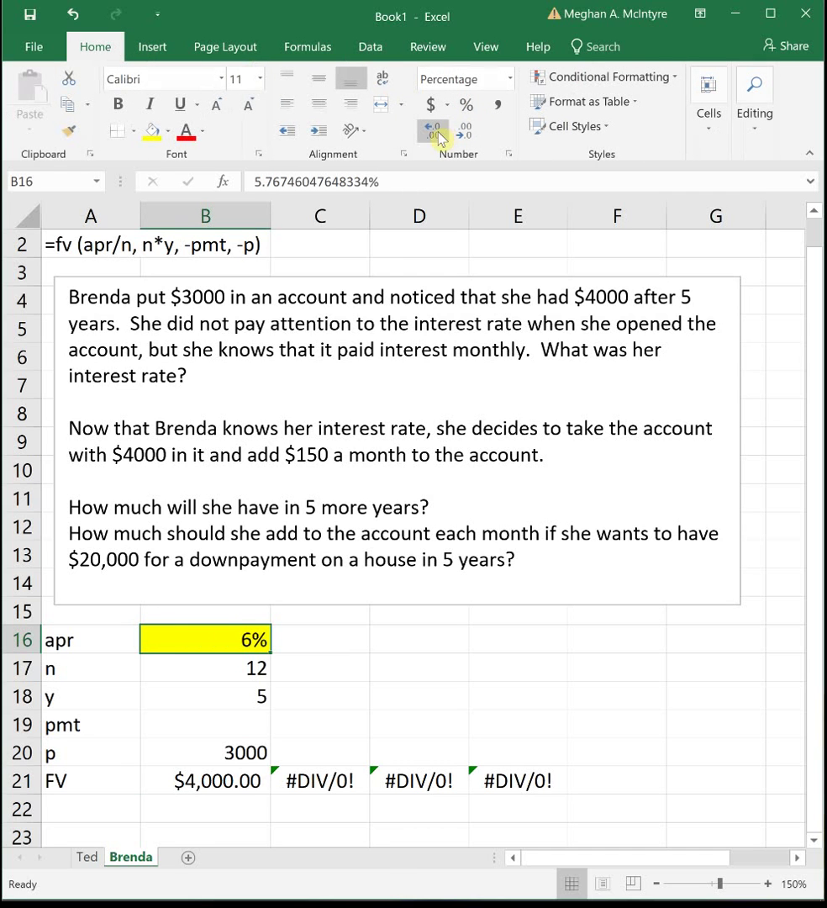
pyautogui.click(432, 129)
pyautogui.click(432, 129)
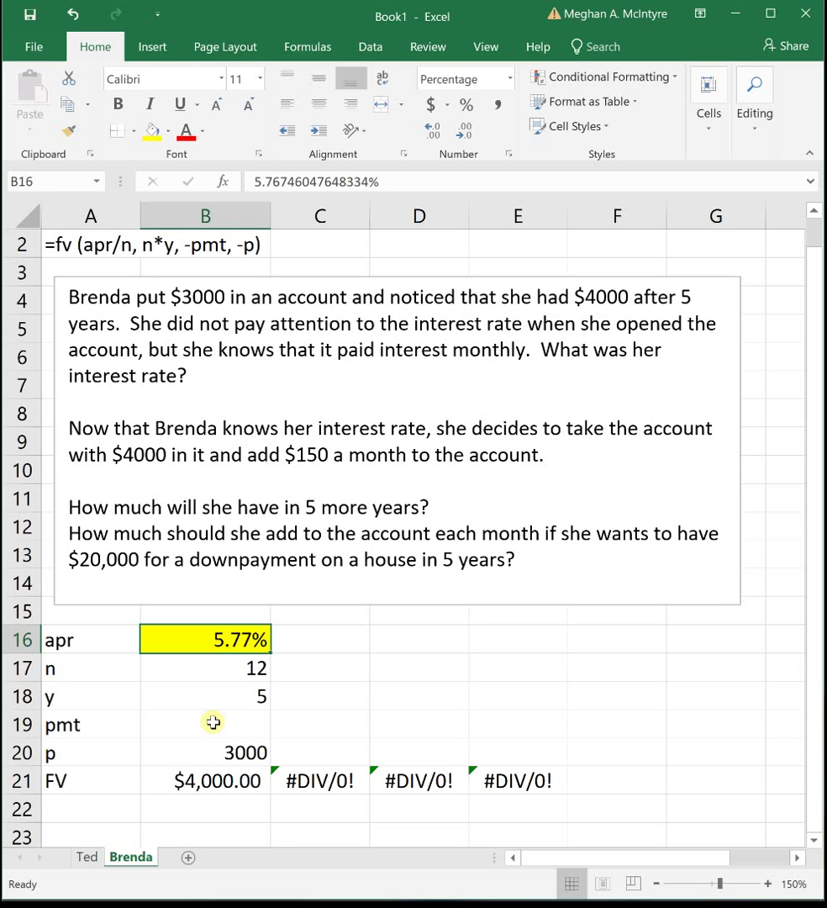
# Start column C's second scenario with a 5.77% APR and 12 periods per year.
pyautogui.click(316, 644)
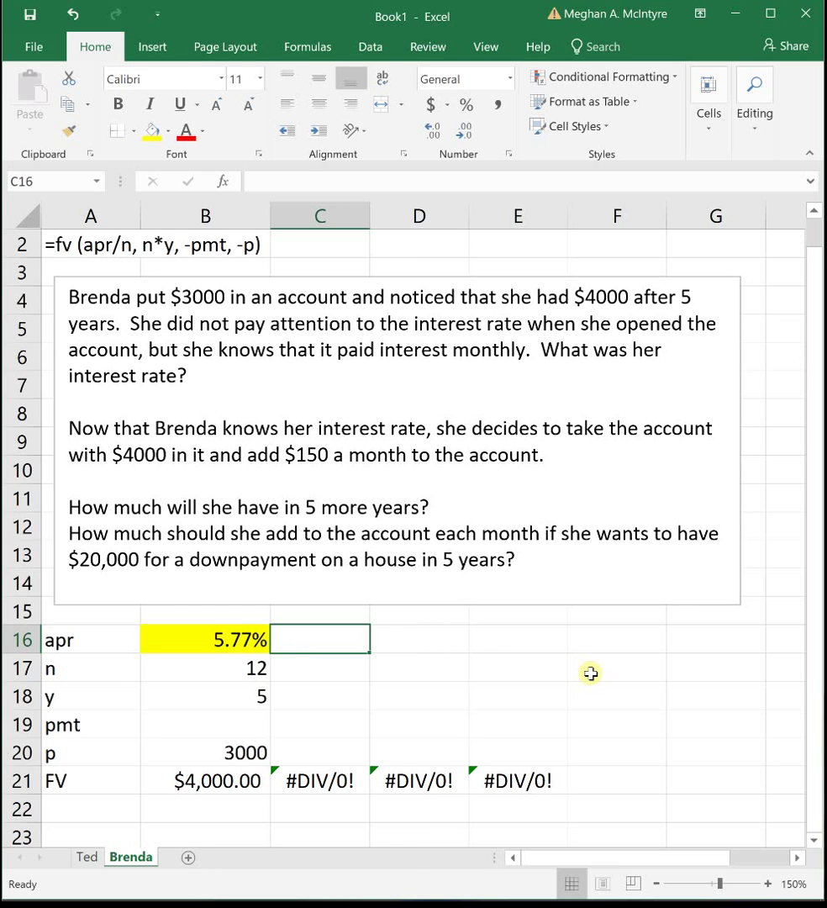
pyautogui.write('5.77%')
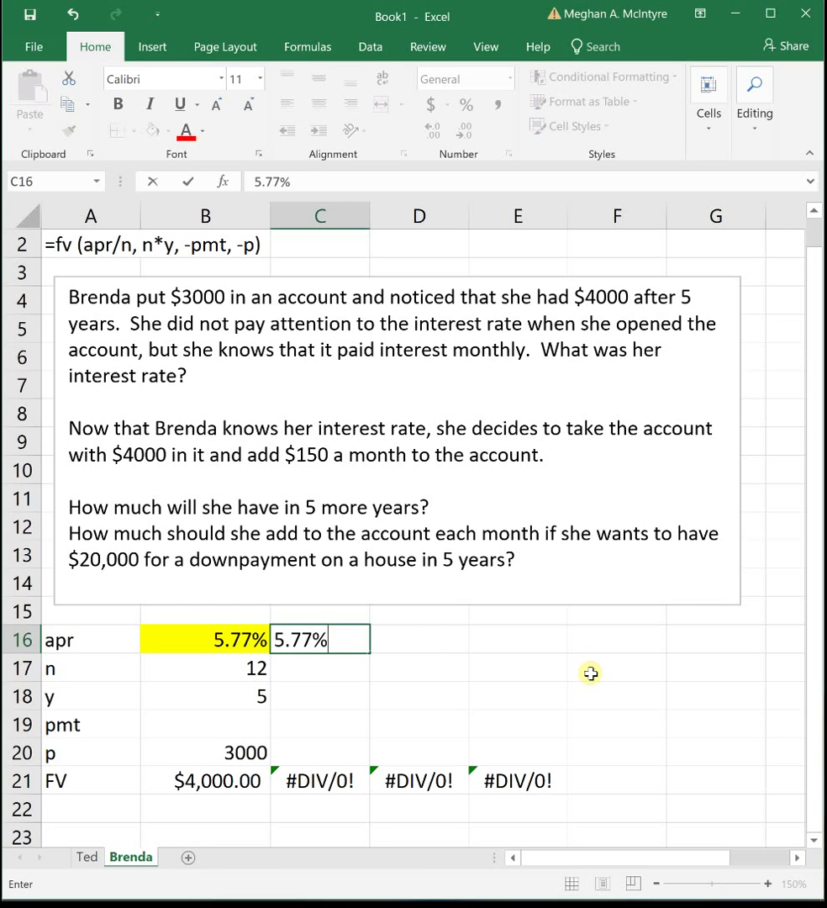
pyautogui.press('Return')
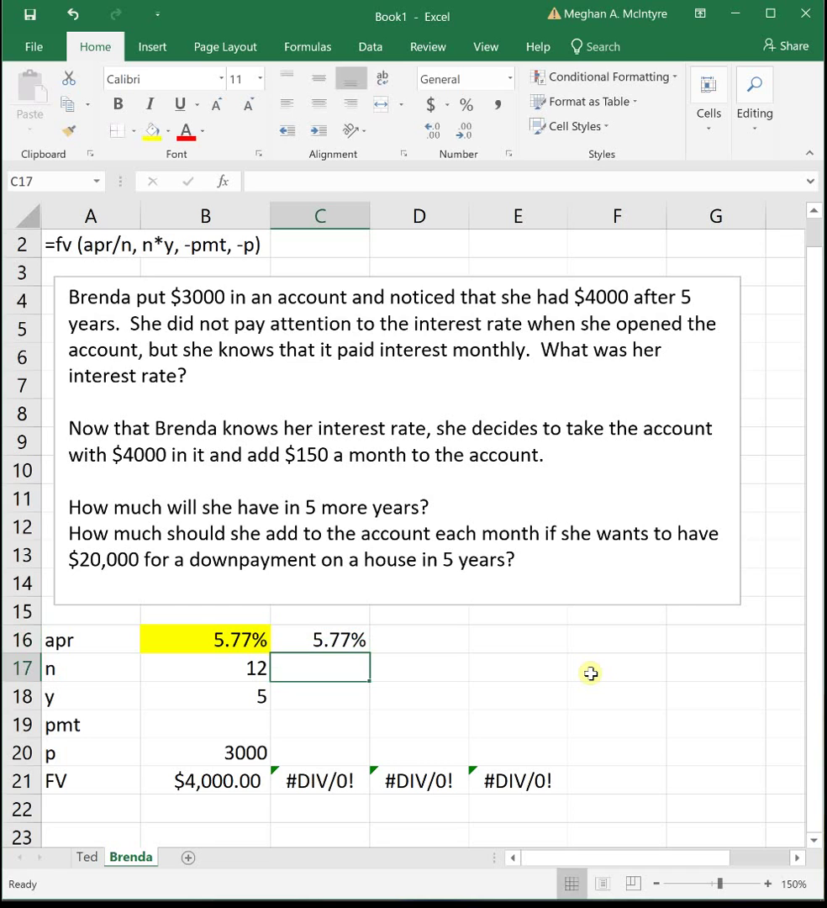
pyautogui.write('12')
pyautogui.press('Return')
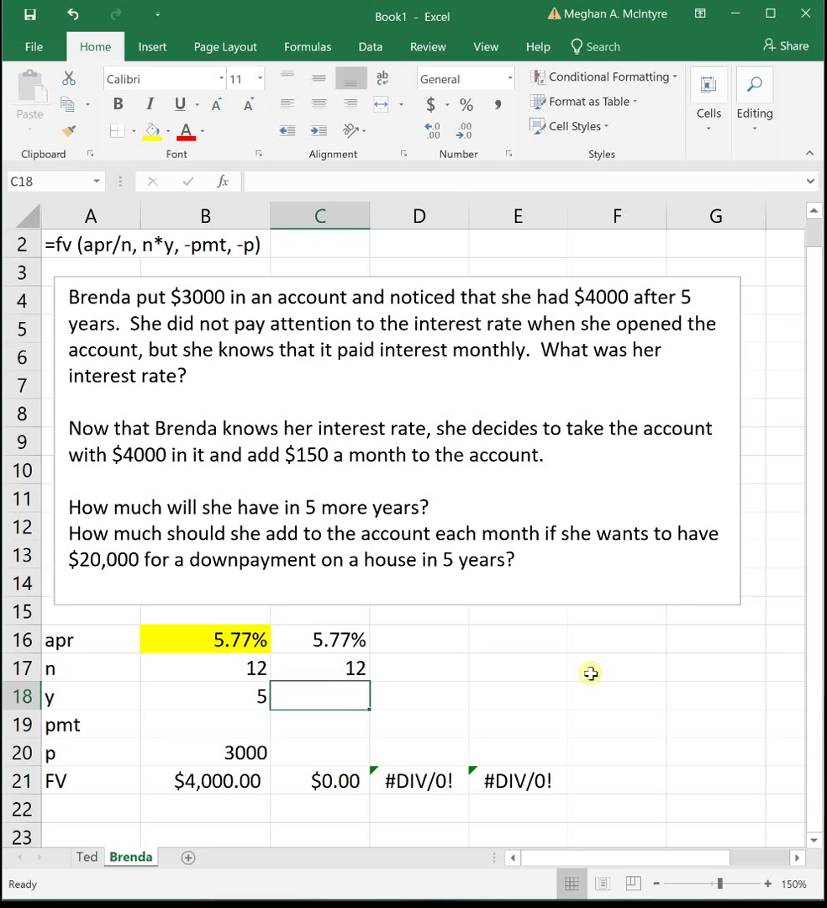
# Enter a 4000 principal and a 150 monthly payment, then widen column C.
pyautogui.press('Return')
pyautogui.press('Return')
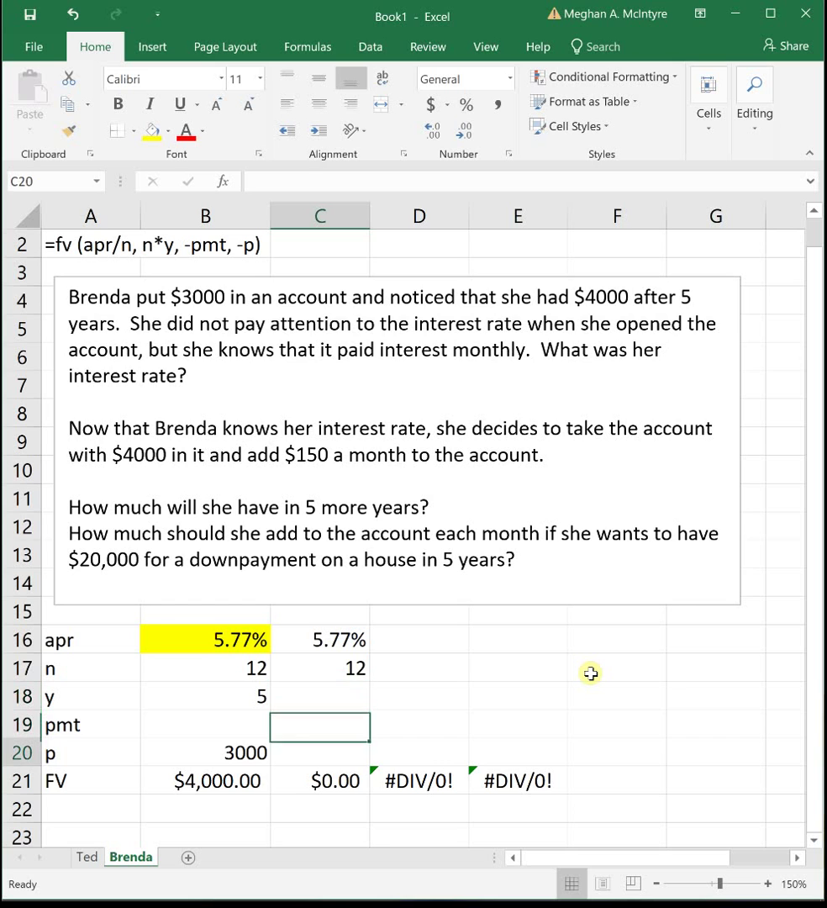
pyautogui.write('4000')
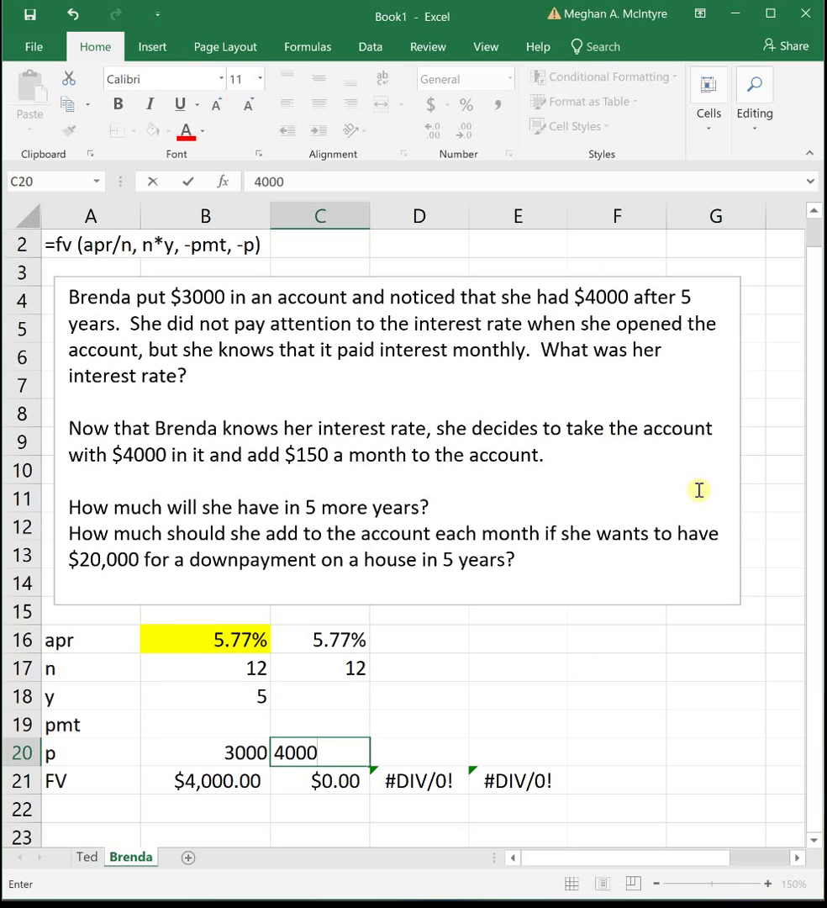
pyautogui.press('Up')
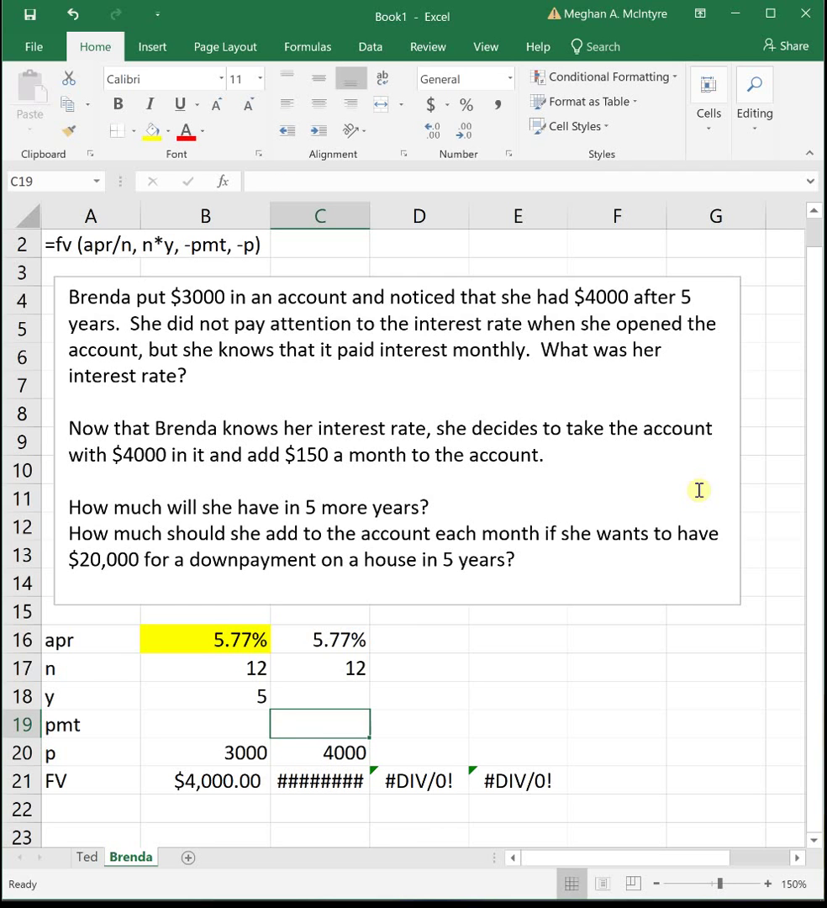
pyautogui.write('1')
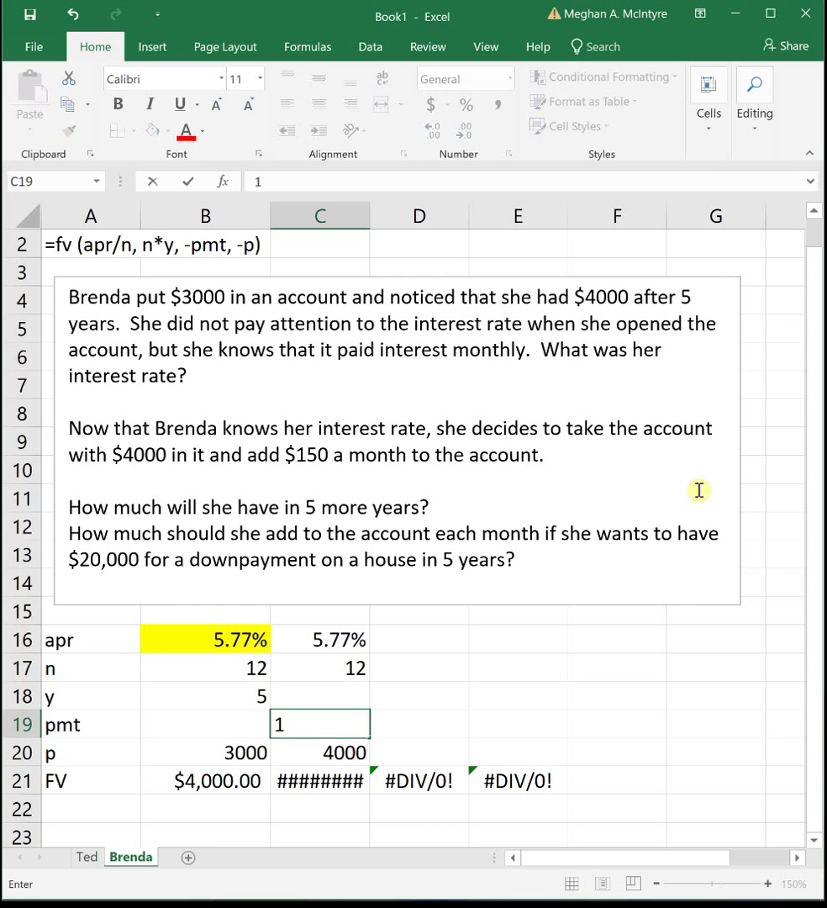
pyautogui.write('50')
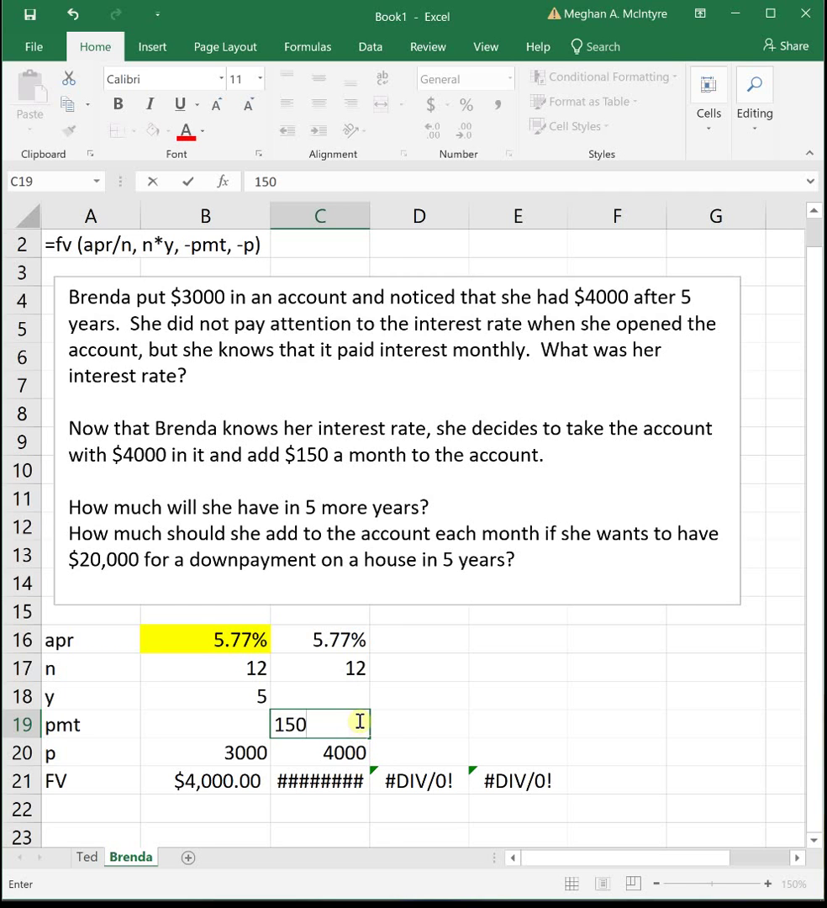
pyautogui.press('Return')
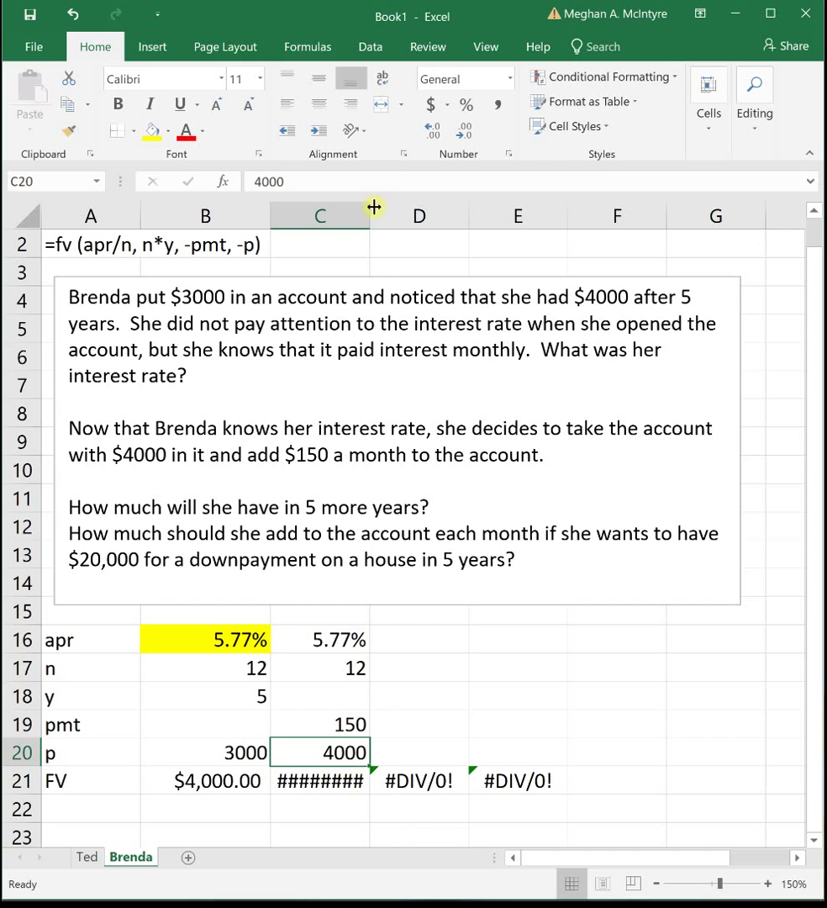
pyautogui.moveTo(373, 205); pyautogui.dragTo(400, 207)
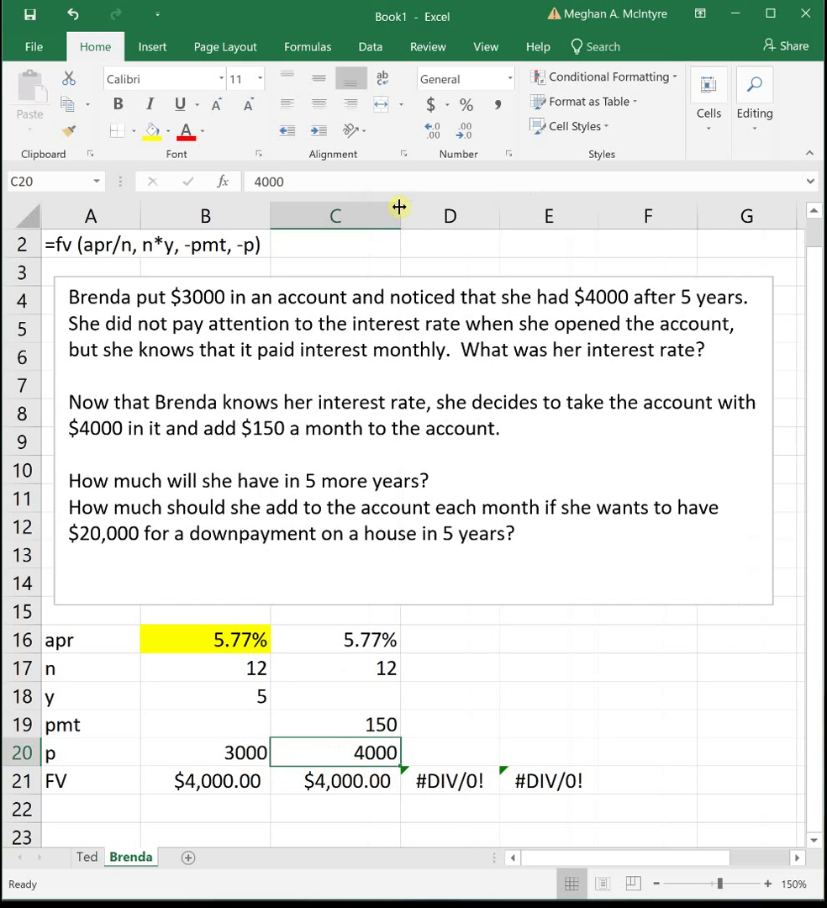
# Set the scenario to 5 years and fill the $15,737.89 result in C21 yellow.
pyautogui.click(346, 671)
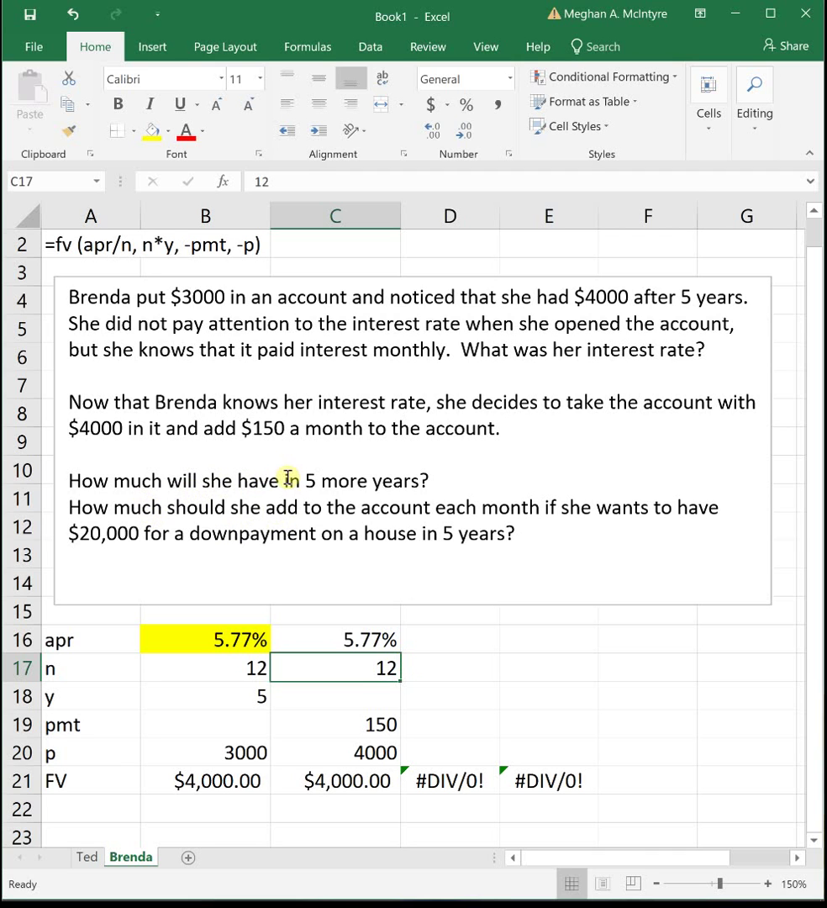
pyautogui.click(342, 694)
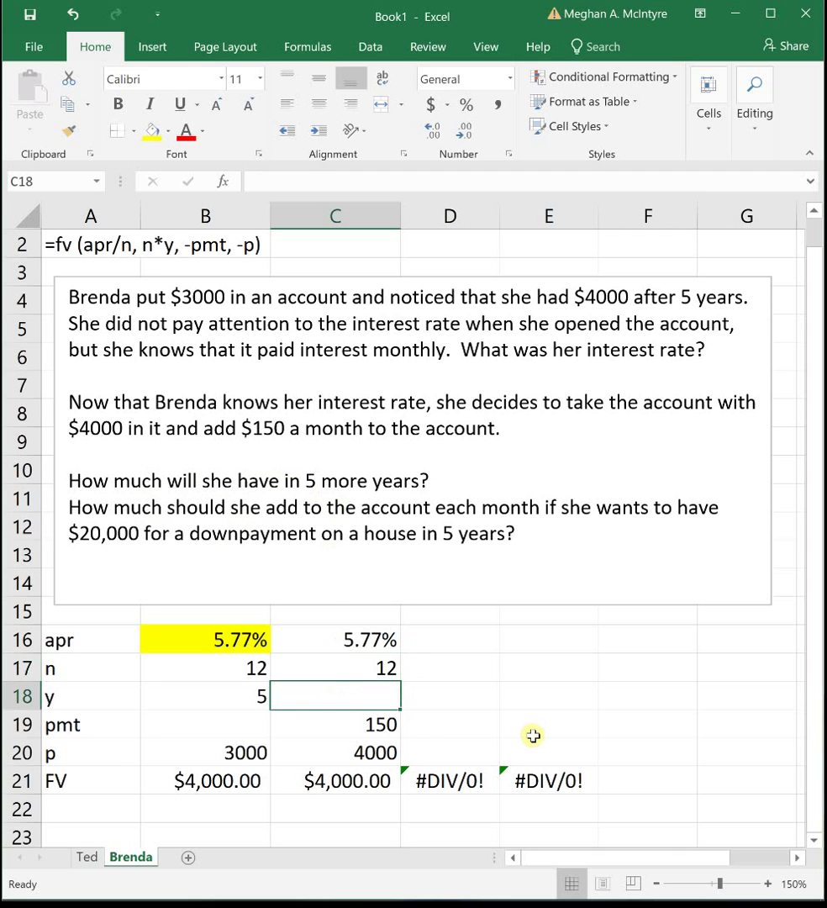
pyautogui.write('5')
pyautogui.press('Return')
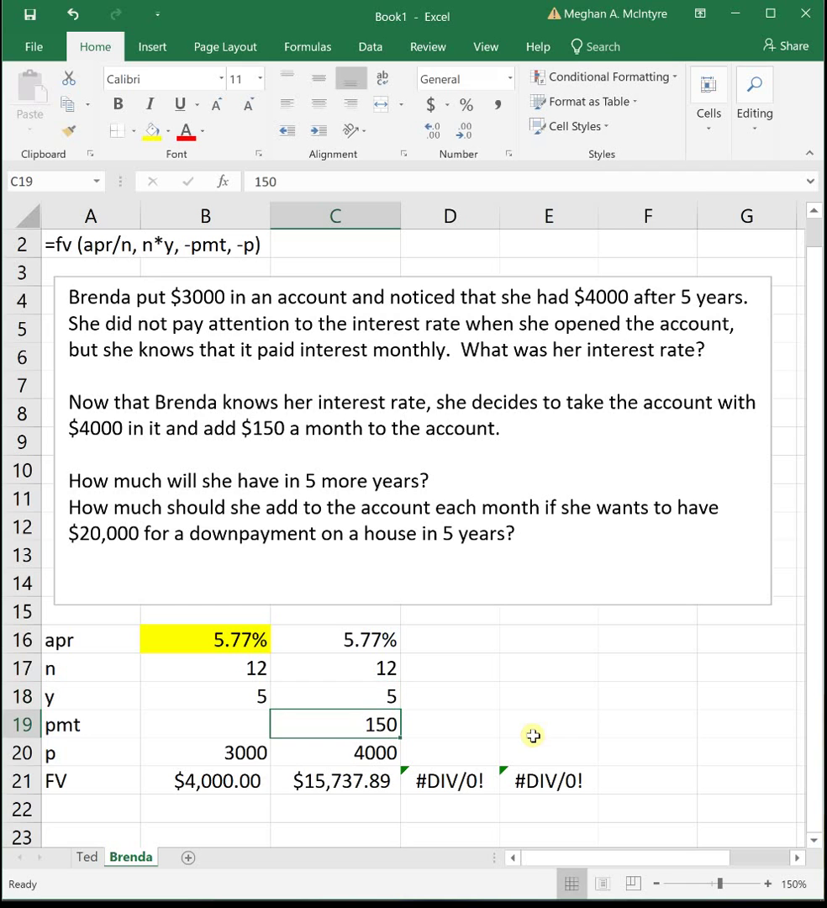
pyautogui.click(346, 782)
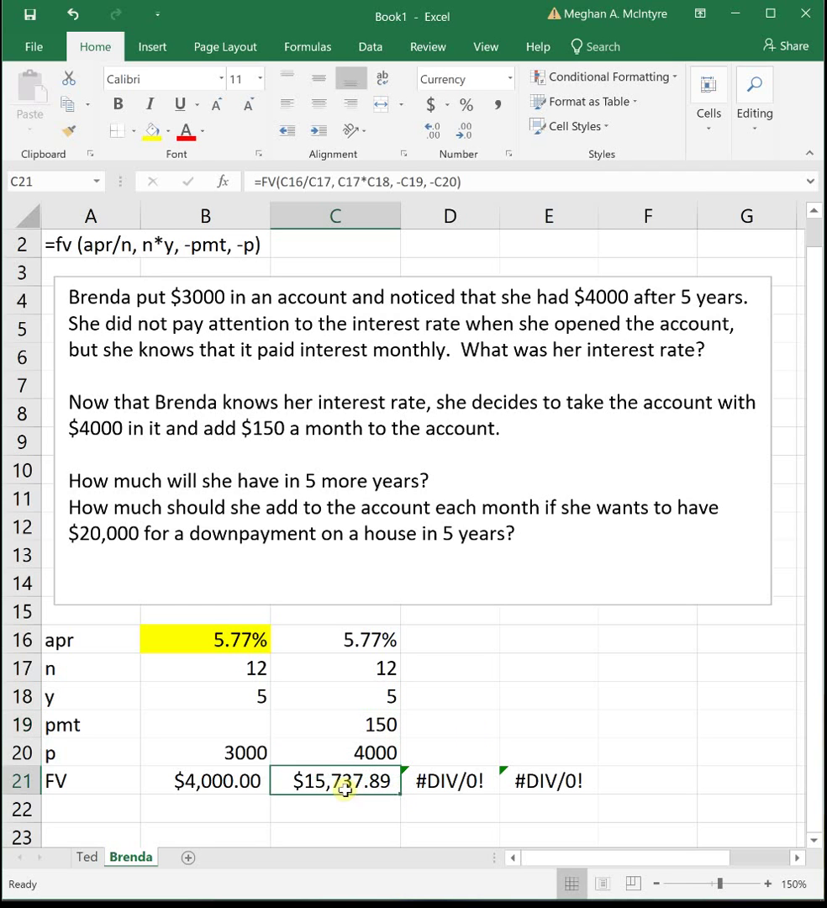
pyautogui.click(152, 131)
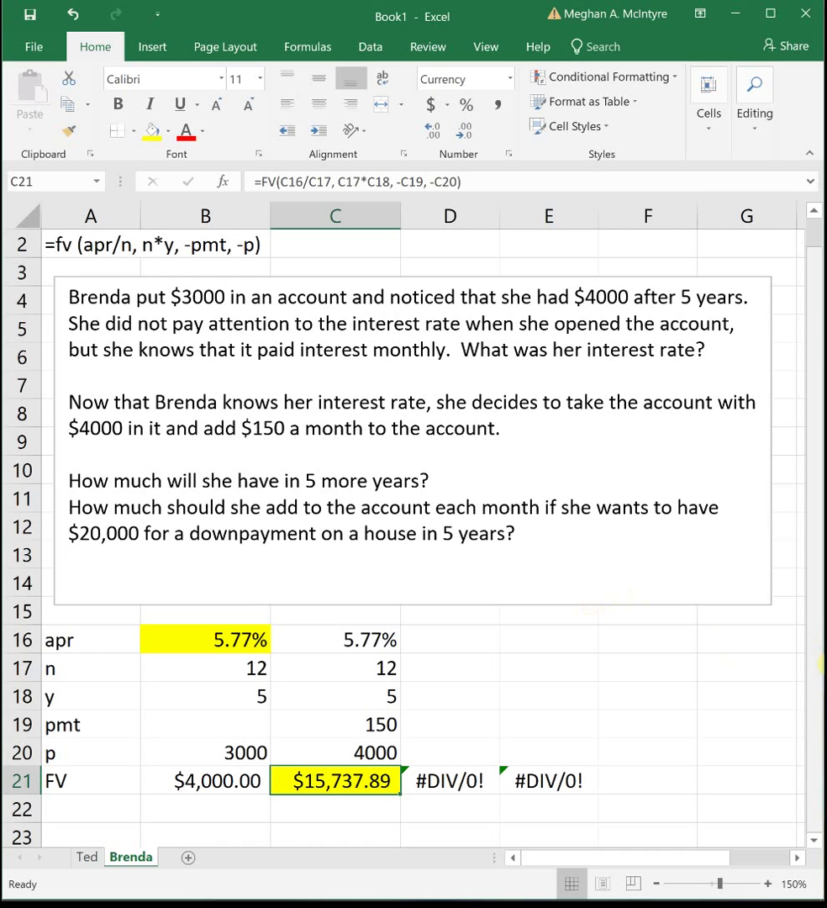
# Type the note 'Interest earned = account balance - paid into it' in A23 below the table.
pyautogui.click(816, 840)
pyautogui.click(816, 840)
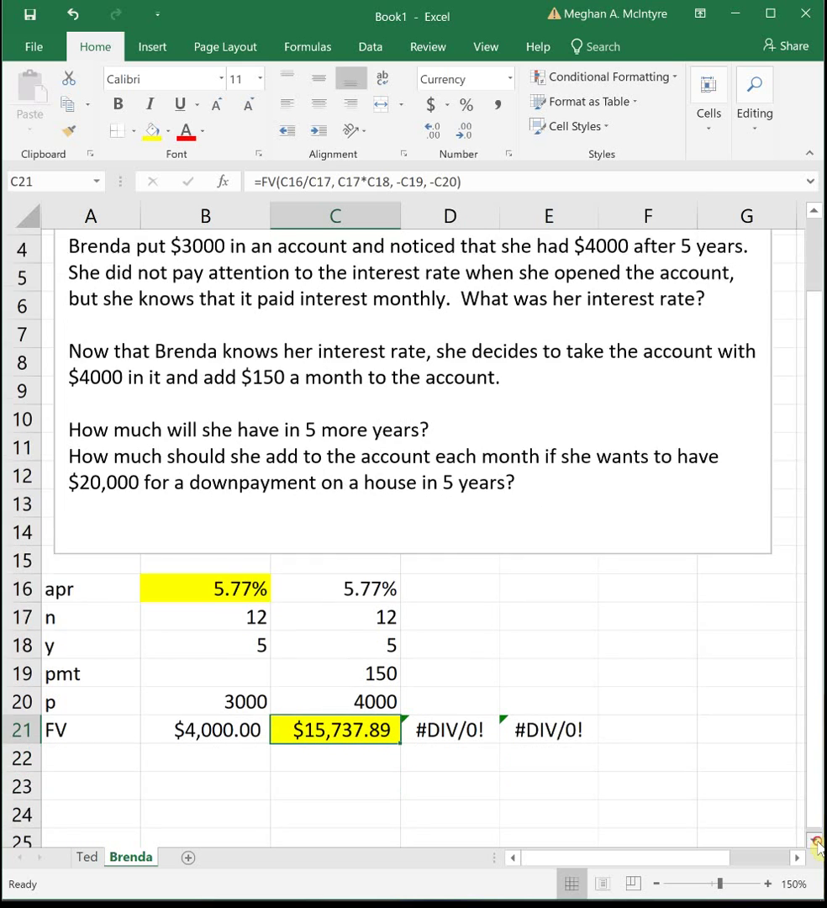
pyautogui.click(816, 840)
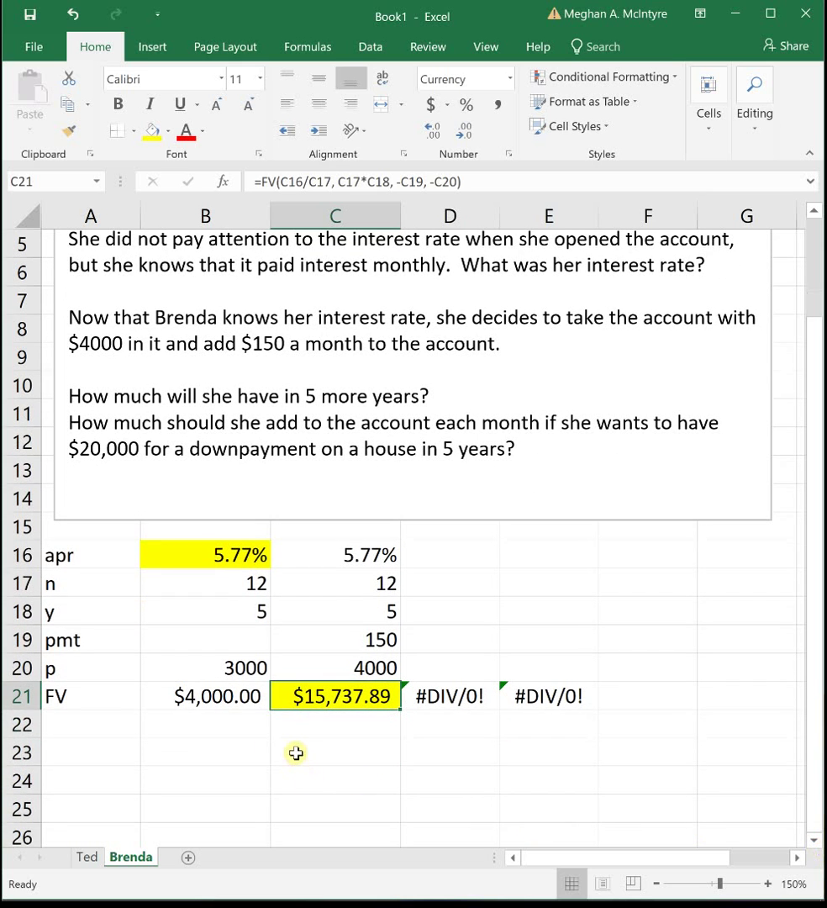
pyautogui.click(117, 751)
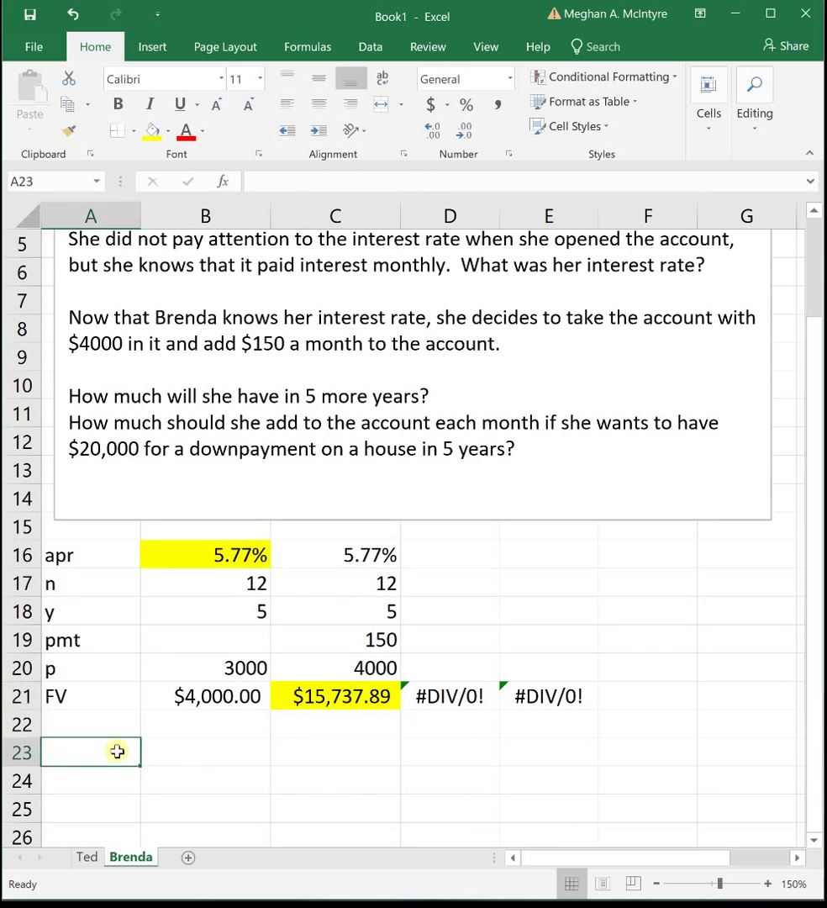
pyautogui.write('I')
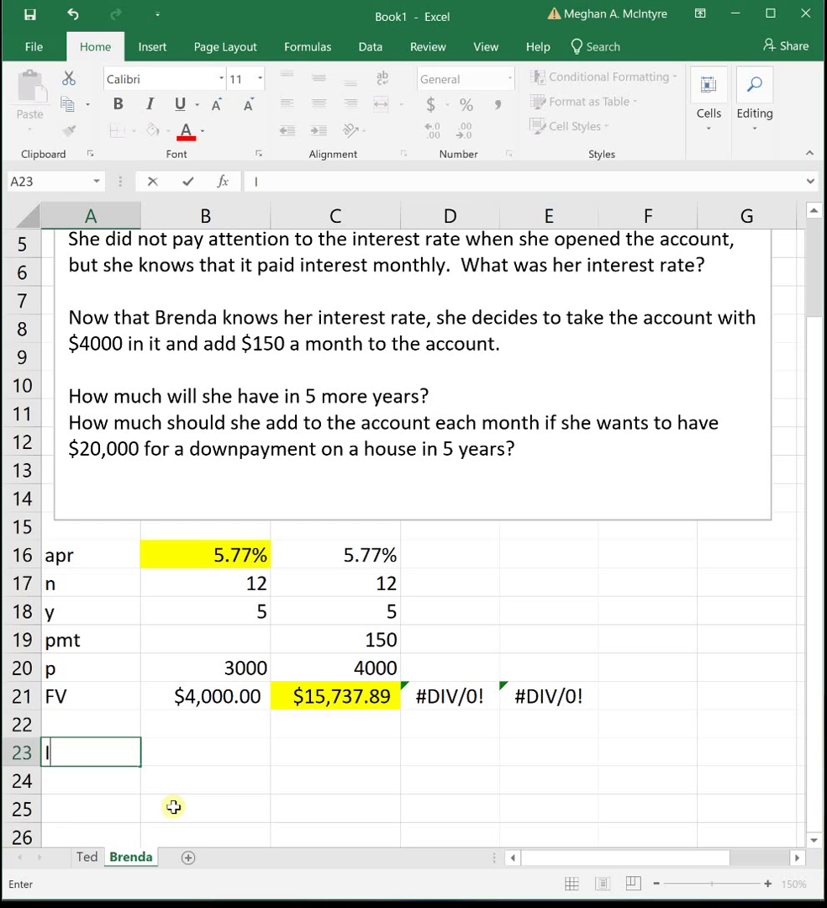
pyautogui.write('nterest earned')
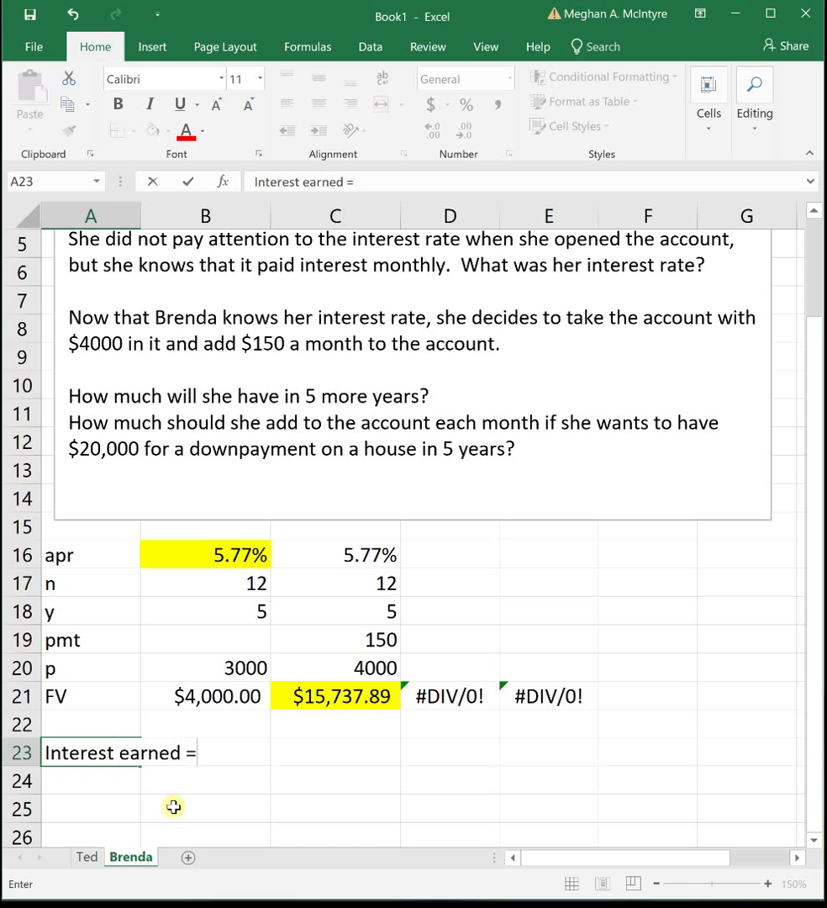
pyautogui.write(' = account balanc')
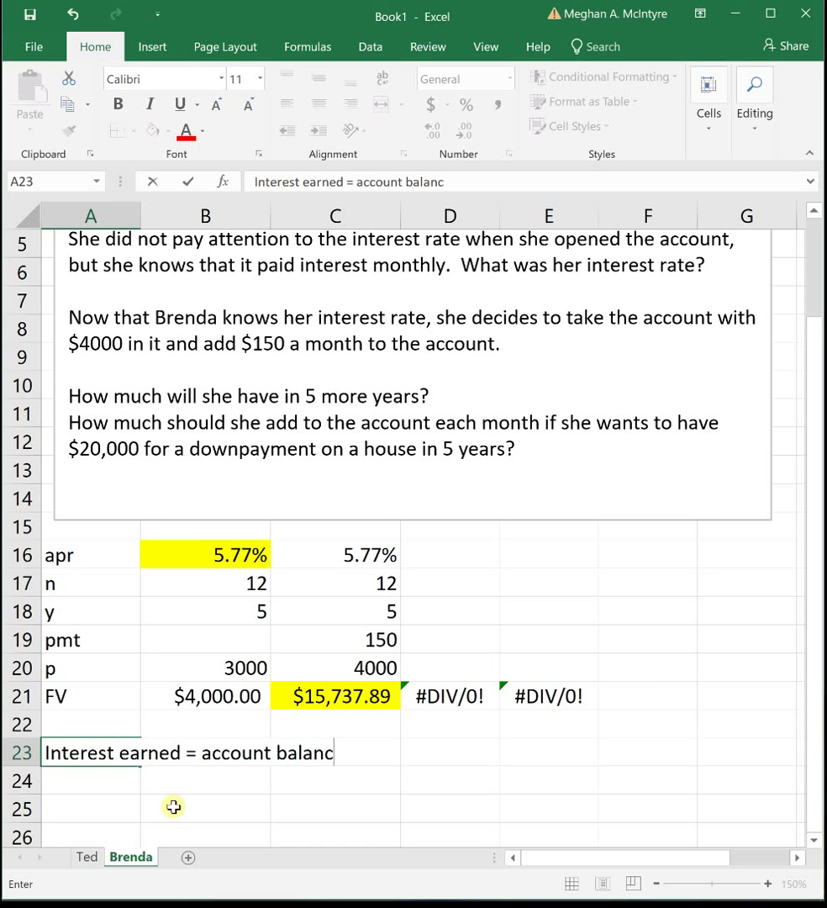
pyautogui.write('e - paid into it')
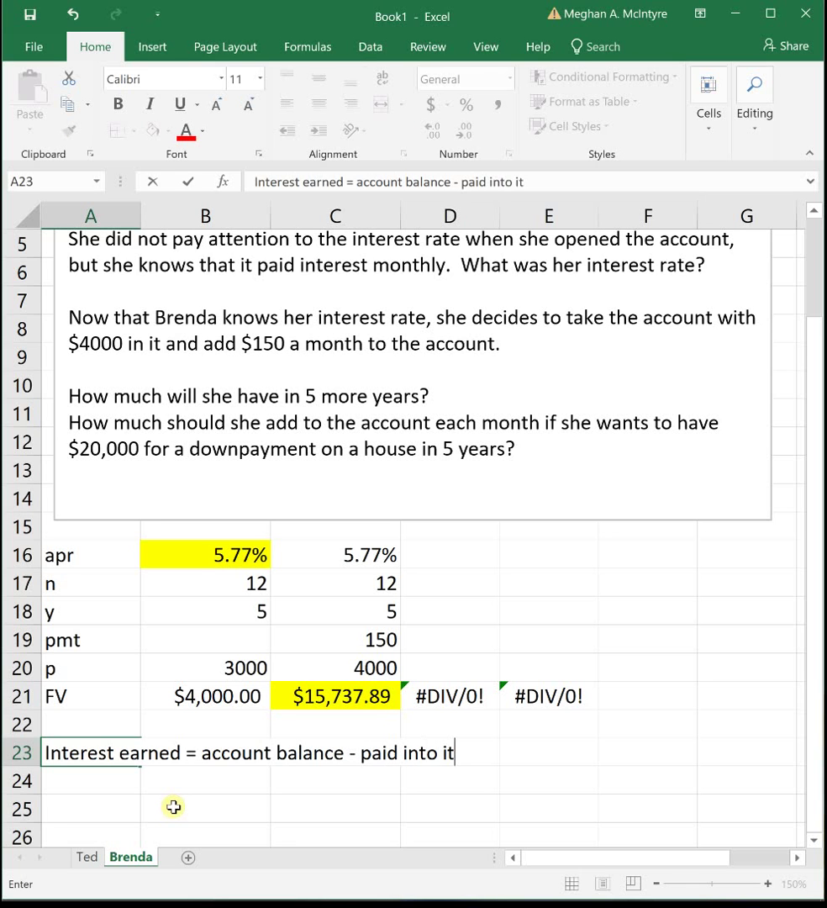
pyautogui.press('Return')
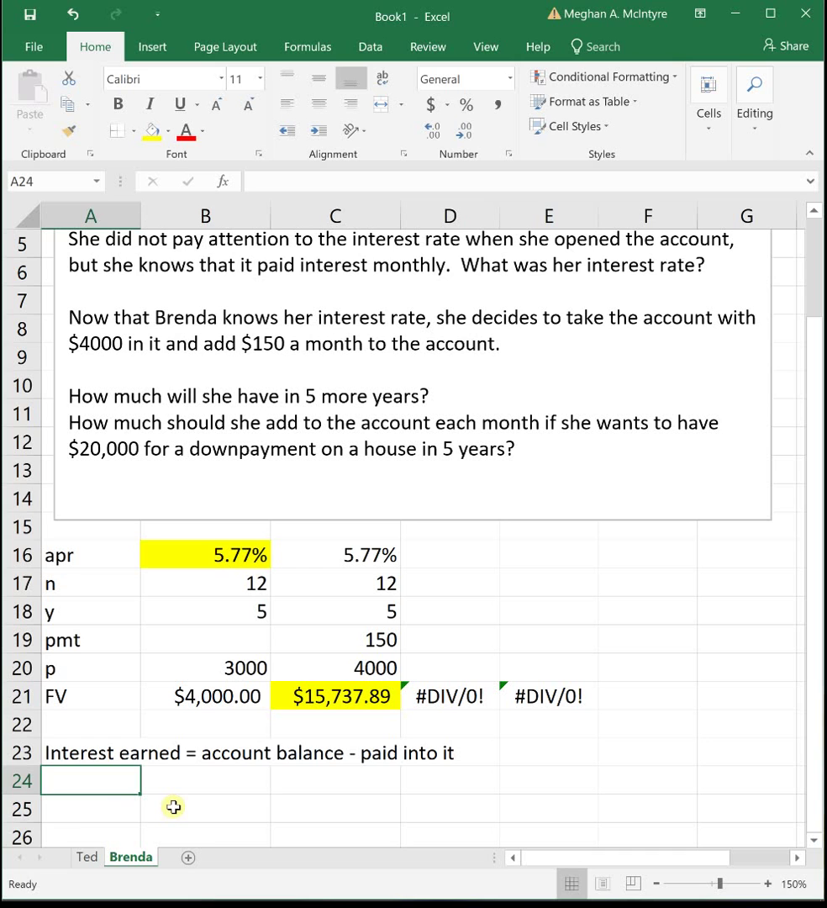
pyautogui.click(181, 783)
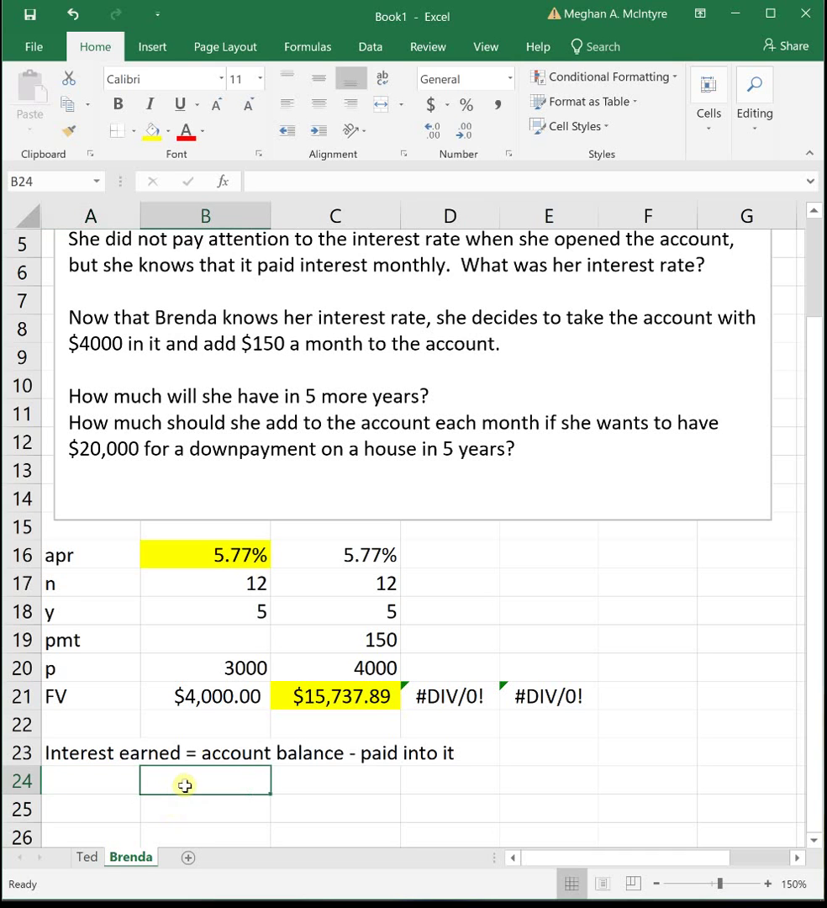
pyautogui.click(225, 699)
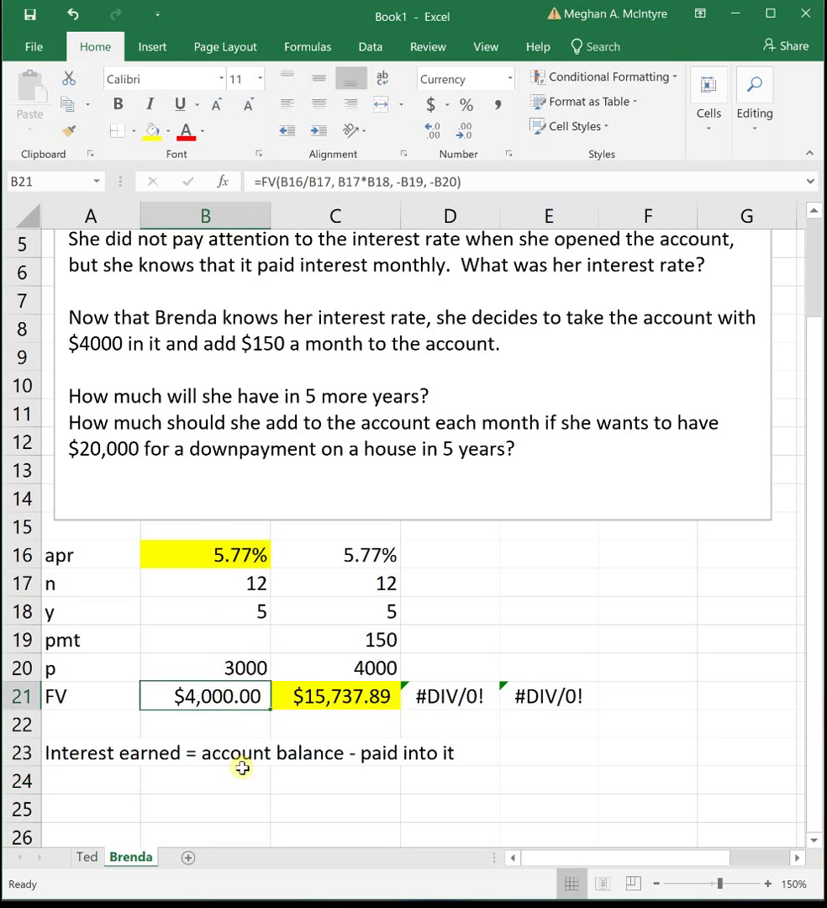
# Enter =4000-3000 in B24 to show 1000 as the first scenario's interest earned.
pyautogui.click(243, 669)
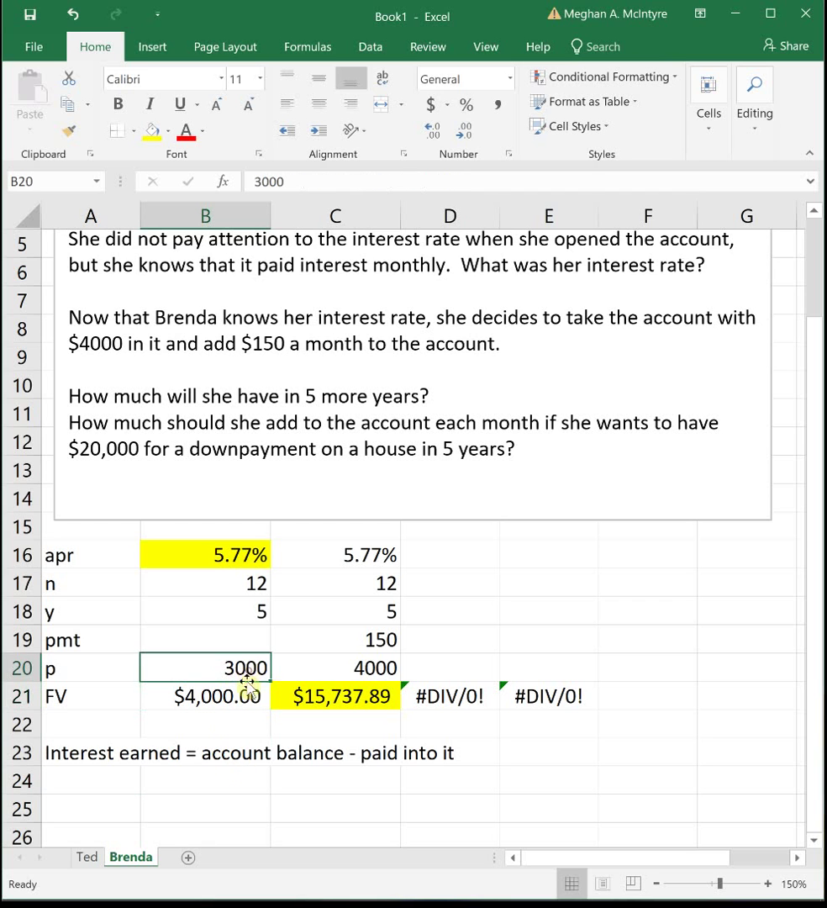
pyautogui.click(173, 783)
pyautogui.write('=4')
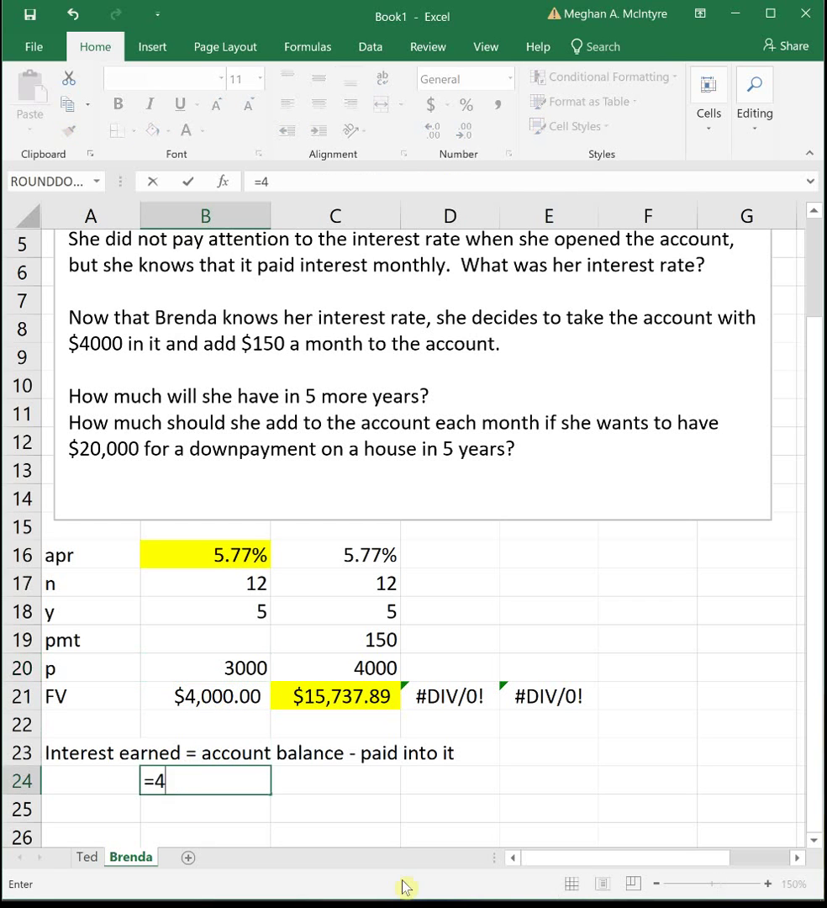
pyautogui.write('000-3000')
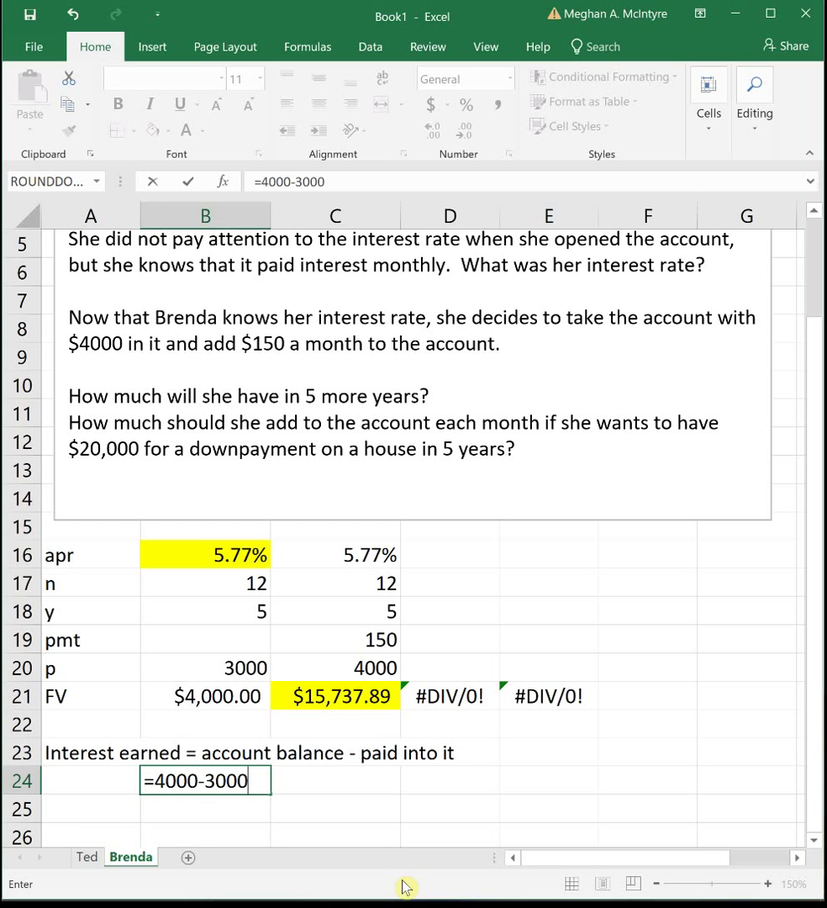
pyautogui.press('Return')
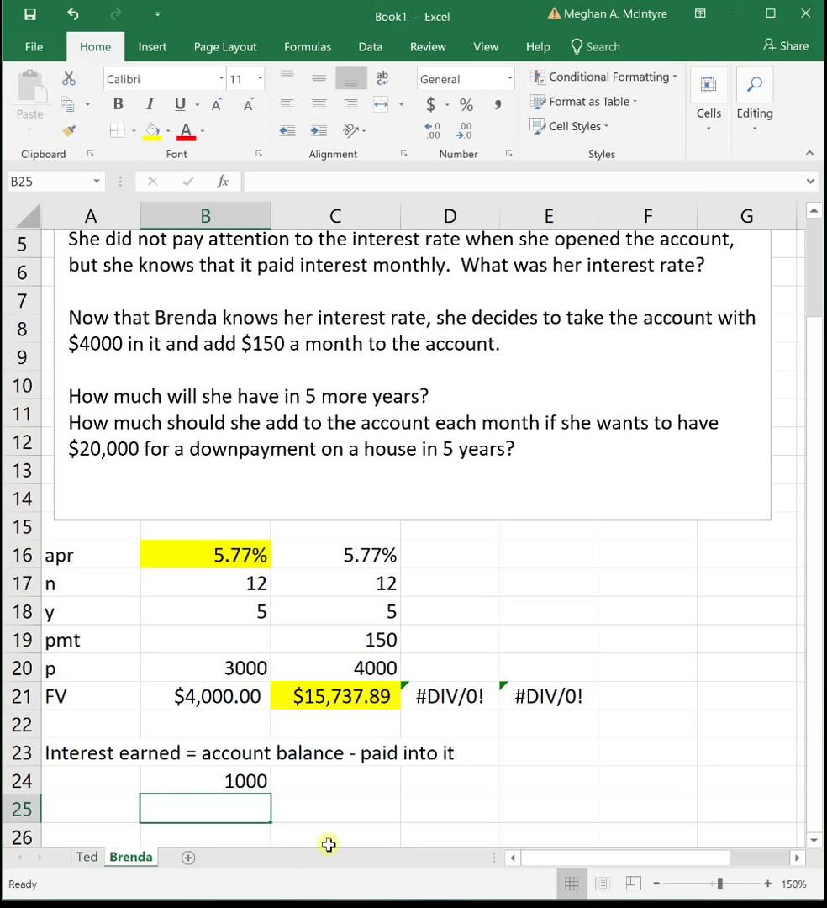
pyautogui.click(176, 778)
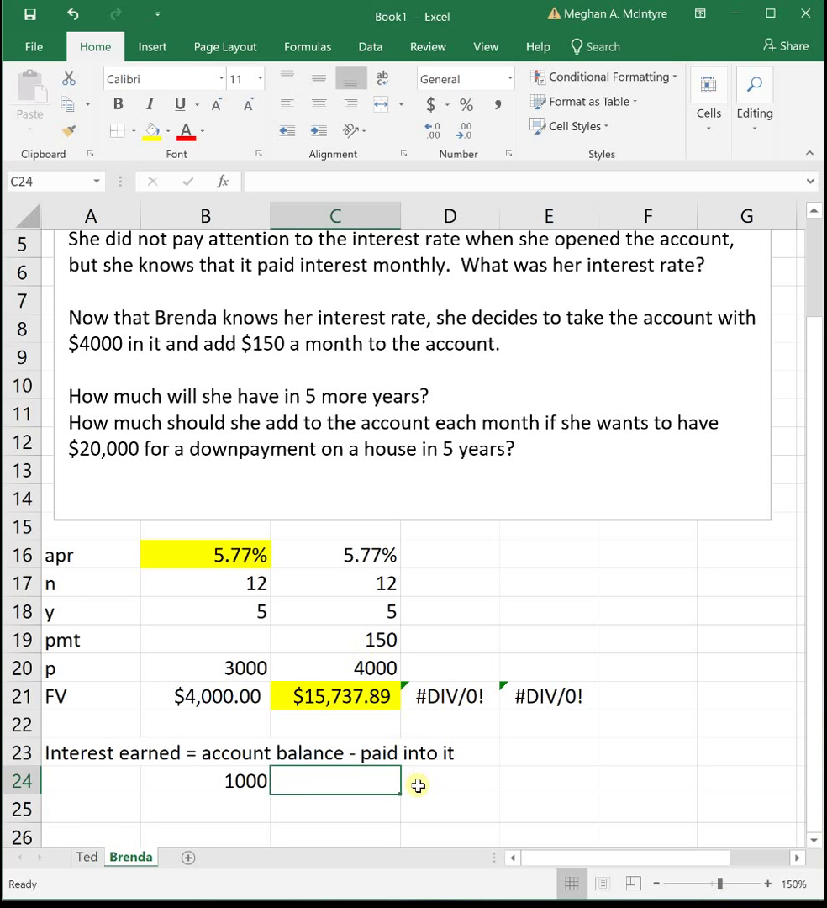
# Build =15737.89-C20-C19*C17*C18 in C24, giving 2737.89 interest earned.
pyautogui.write('=')
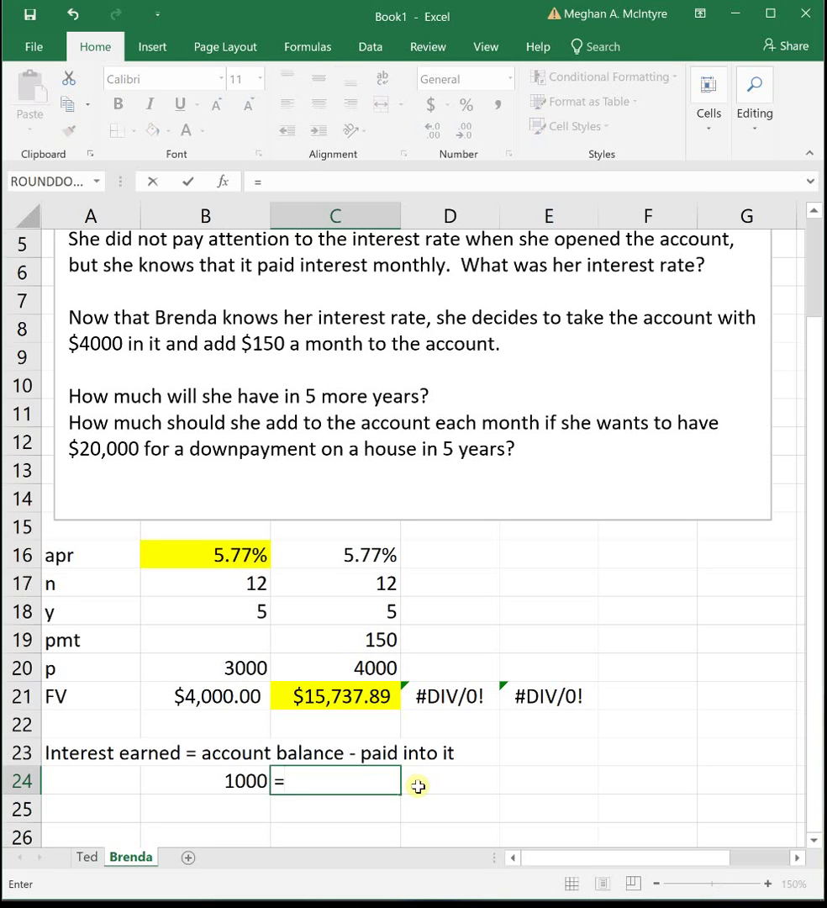
pyautogui.write('15737.89-')
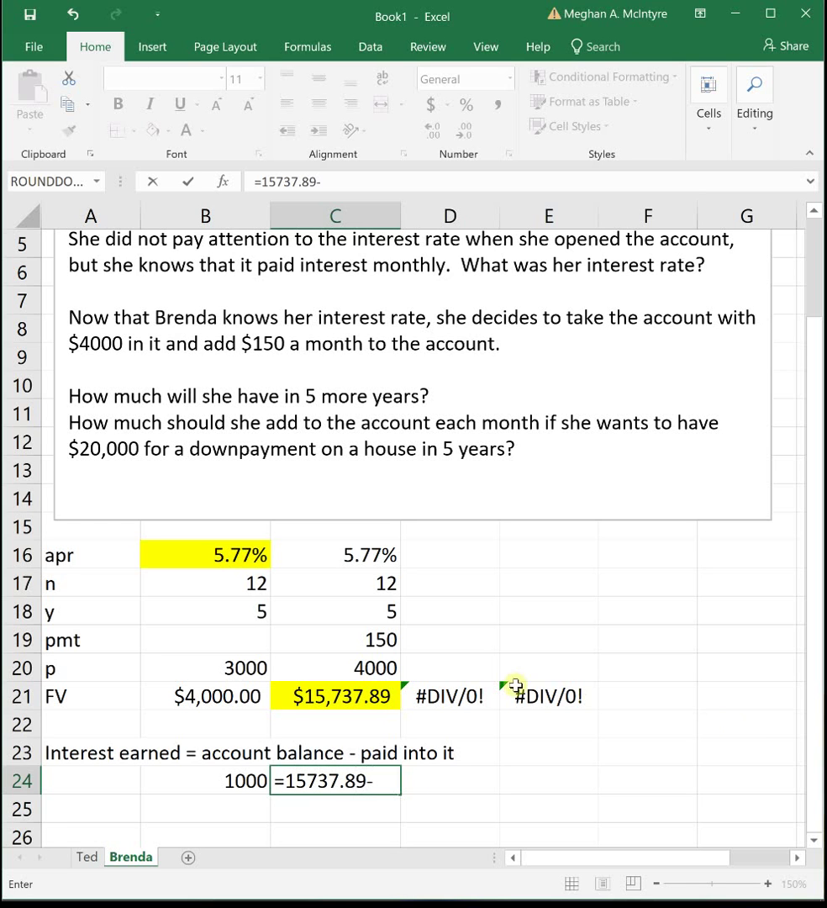
pyautogui.click(378, 666)
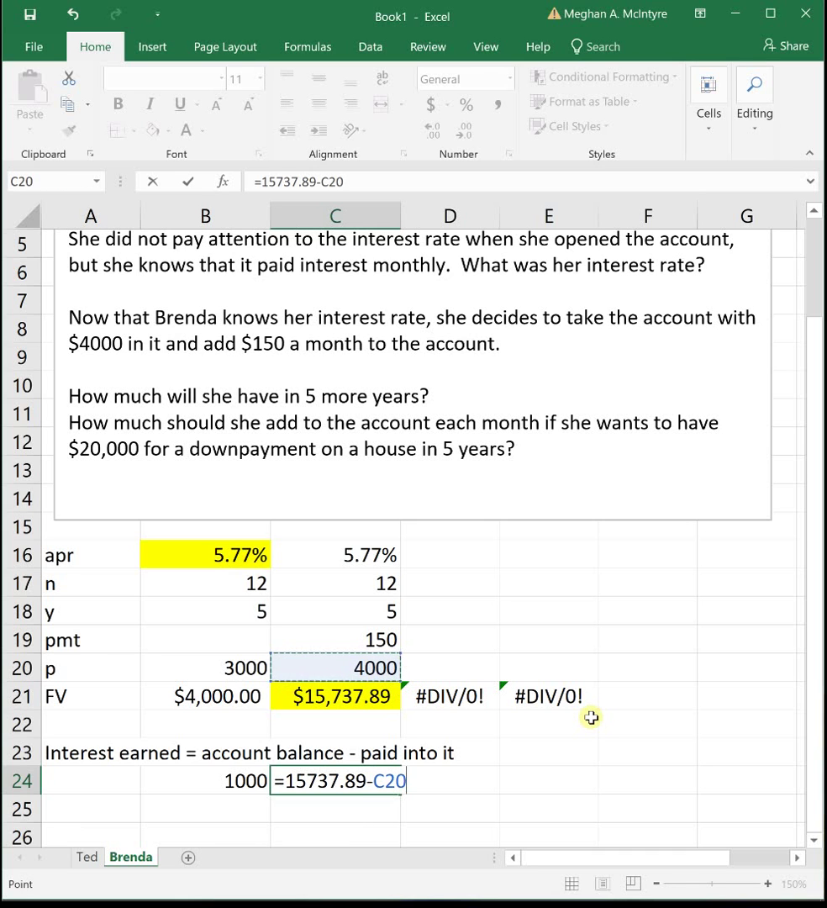
pyautogui.write('-')
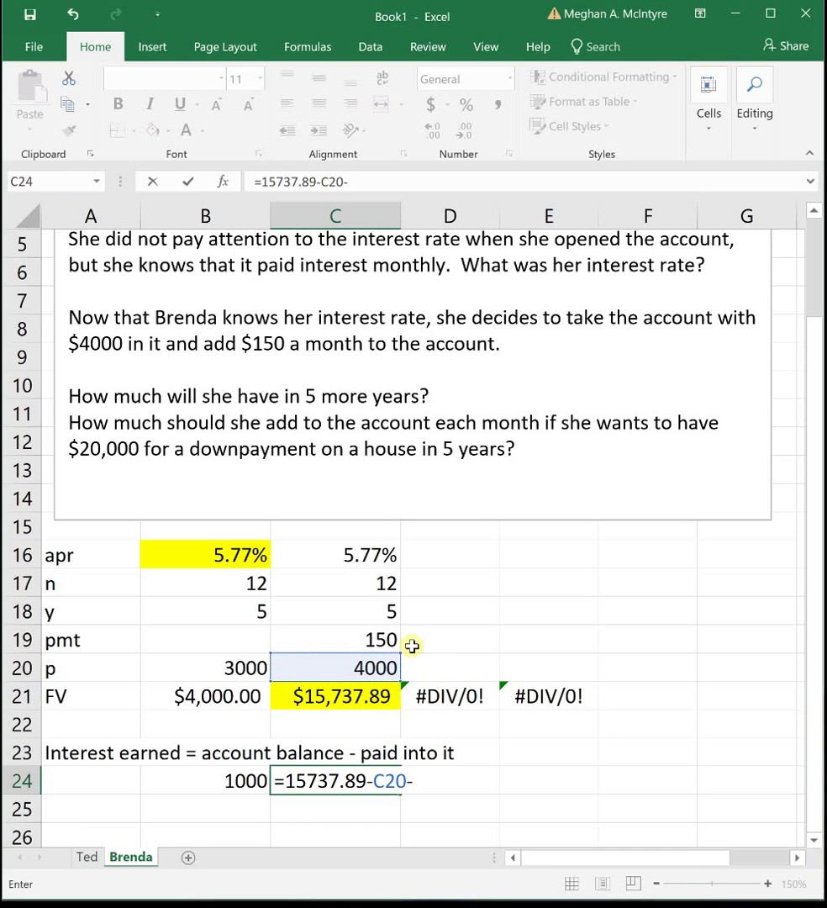
pyautogui.click(380, 639)
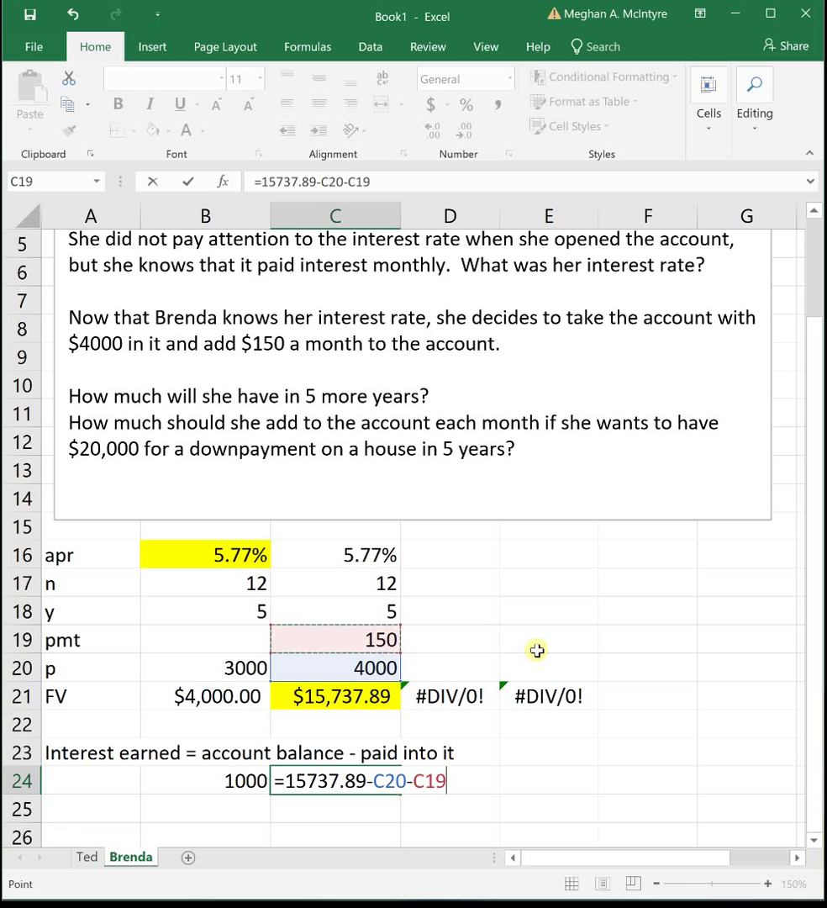
pyautogui.write('*')
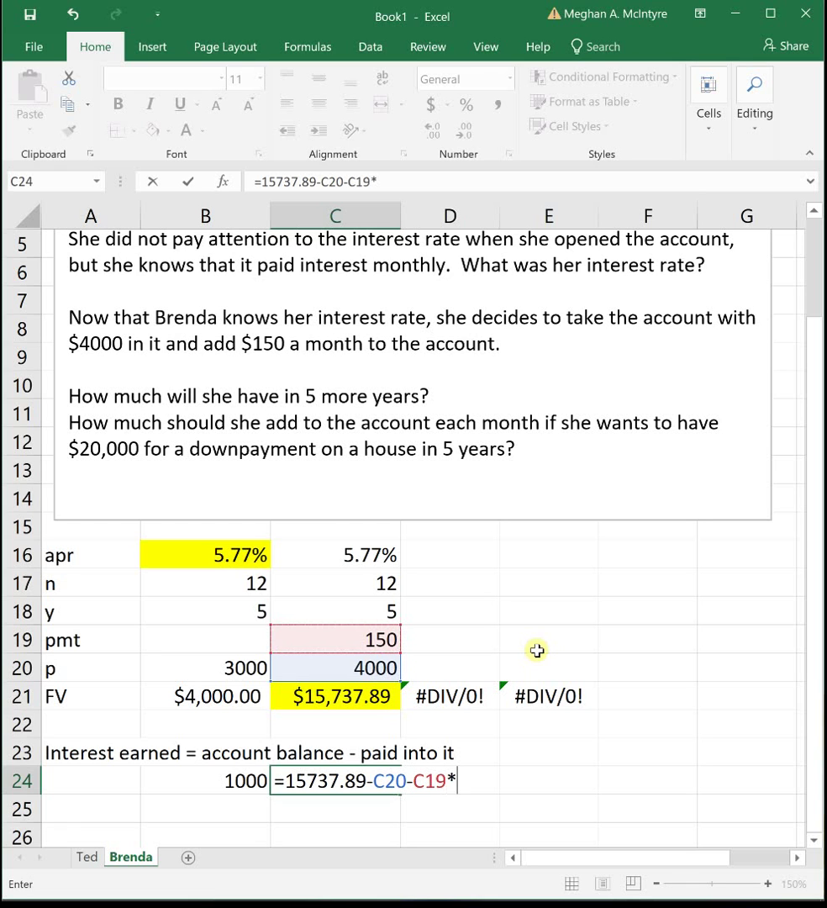
pyautogui.click(351, 589)
pyautogui.write('*')
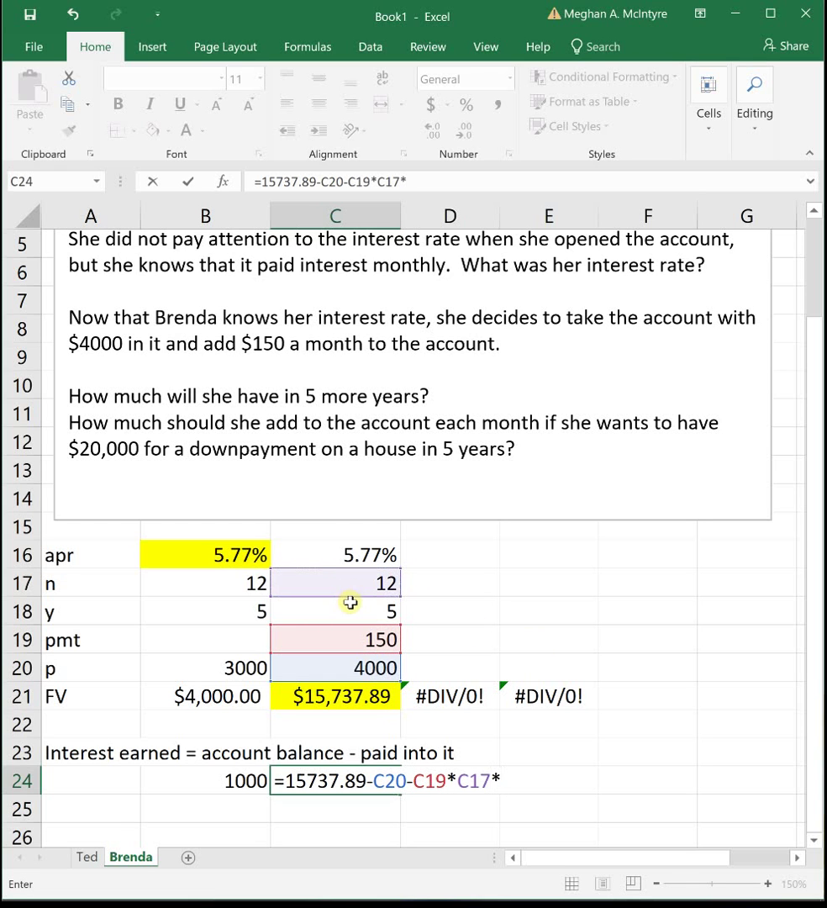
pyautogui.click(350, 603)
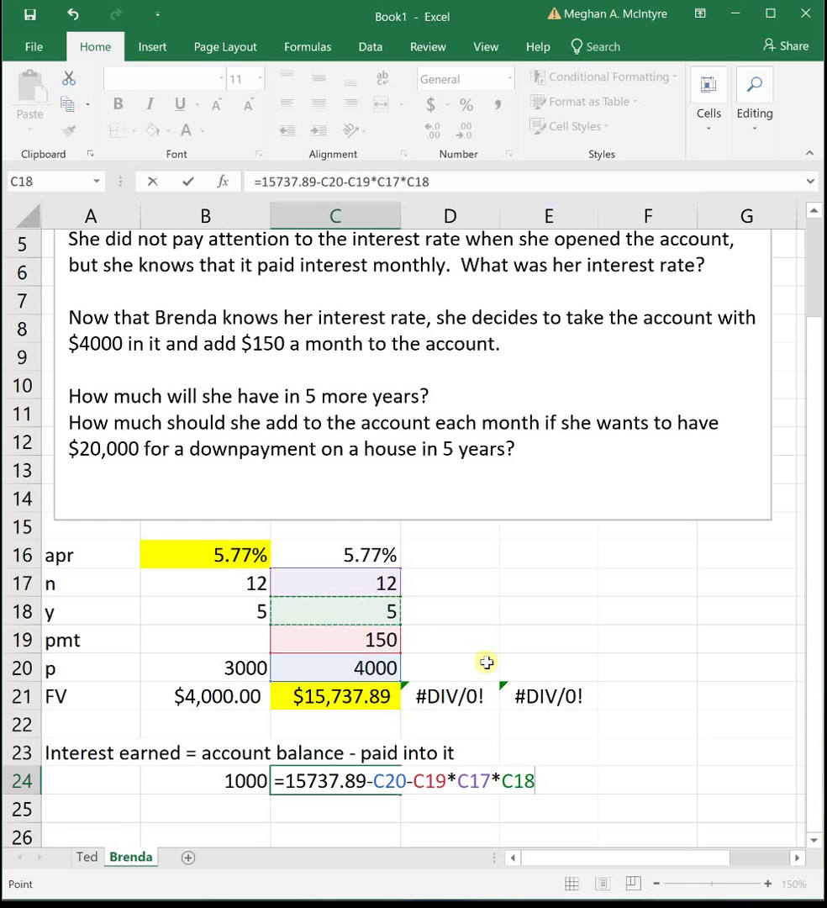
pyautogui.press('Return')
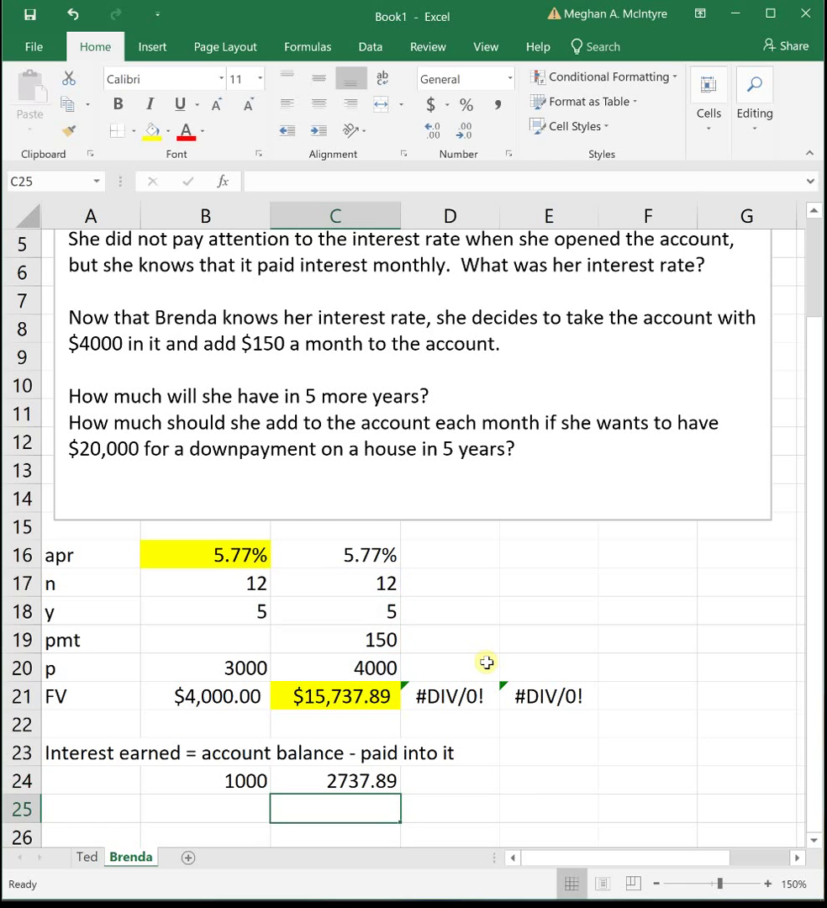
pyautogui.press('Up')
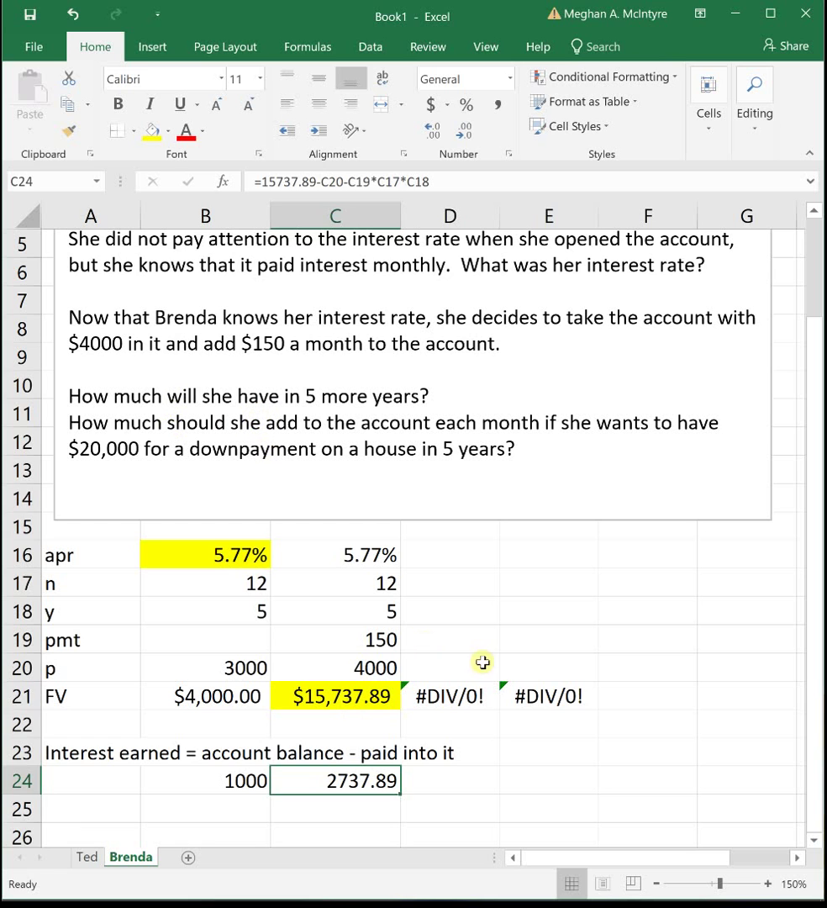
# Delete the #DIV/0! in E21, fill D19 yellow, and enter 4000 in D20.
pyautogui.click(577, 695)
pyautogui.press('Delete')
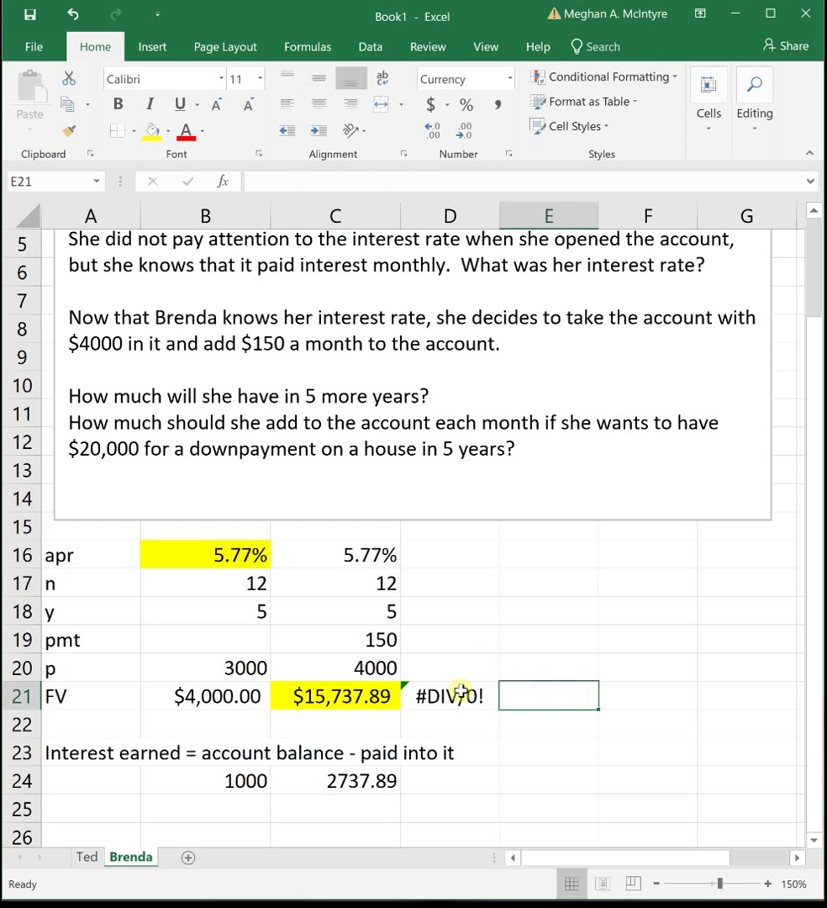
pyautogui.click(460, 694)
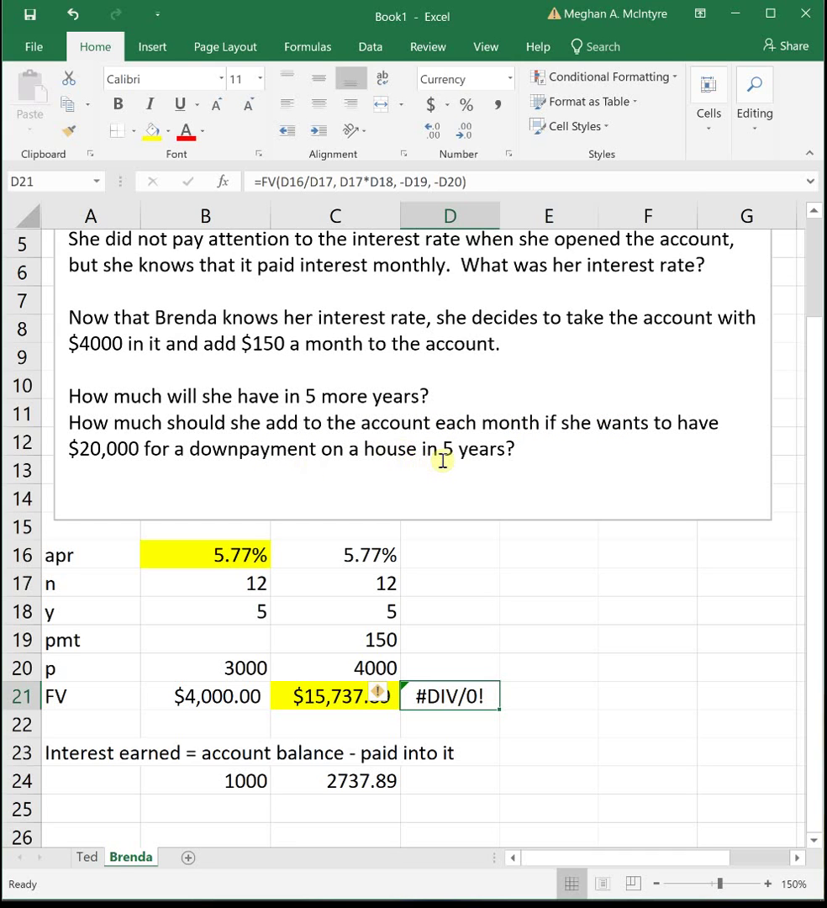
pyautogui.click(454, 641)
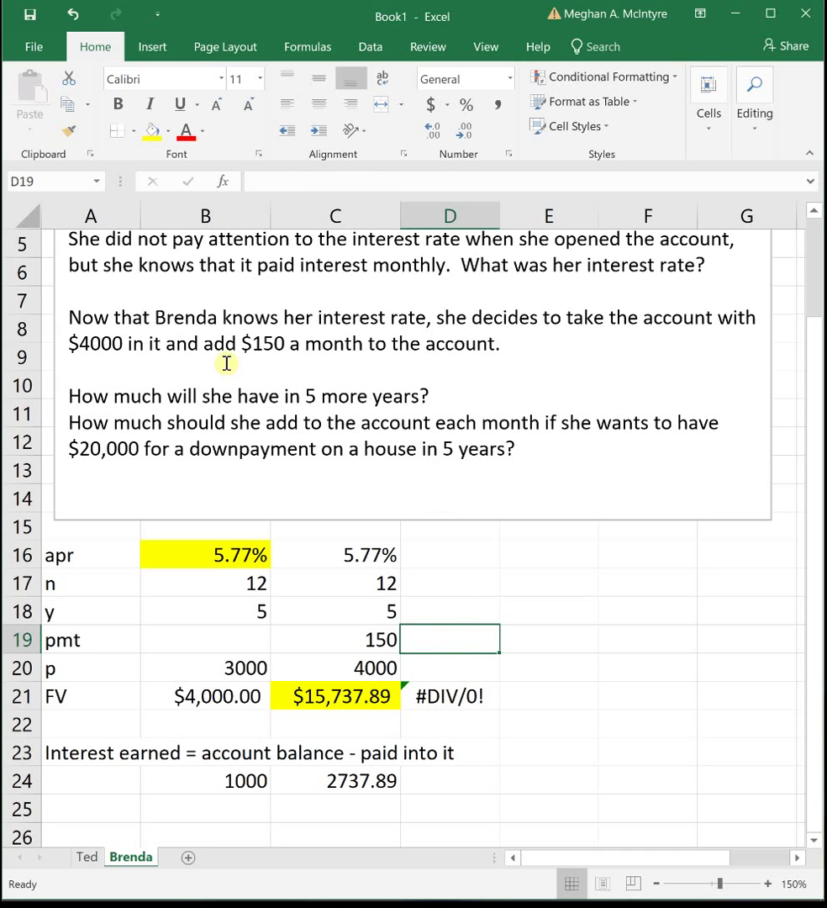
pyautogui.click(150, 130)
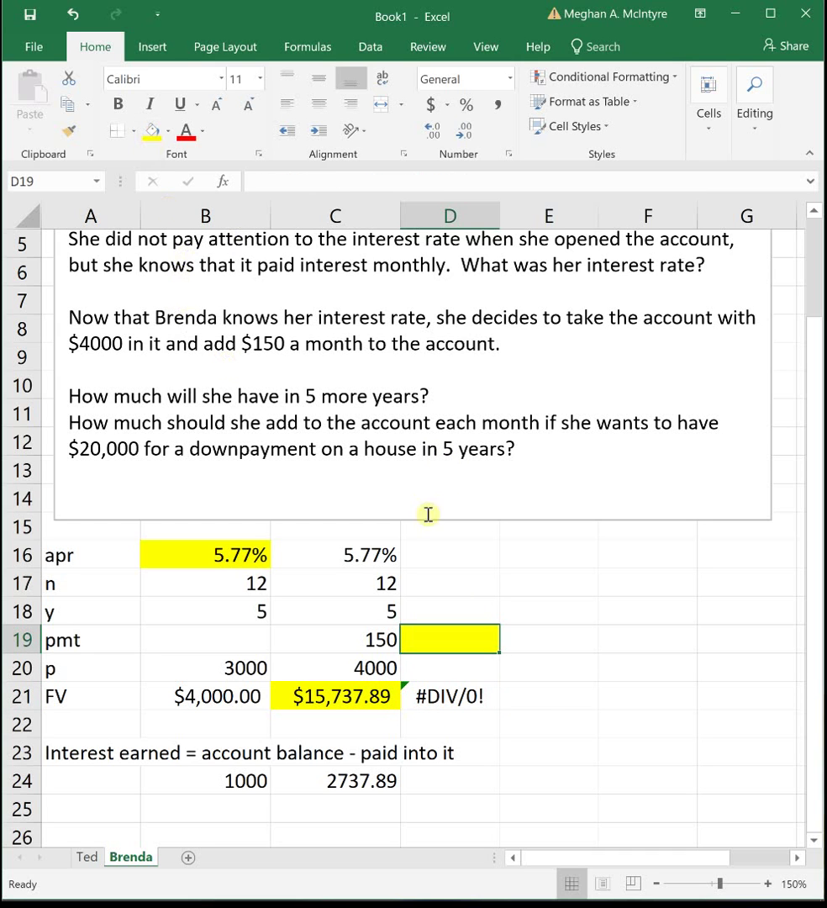
pyautogui.click(450, 667)
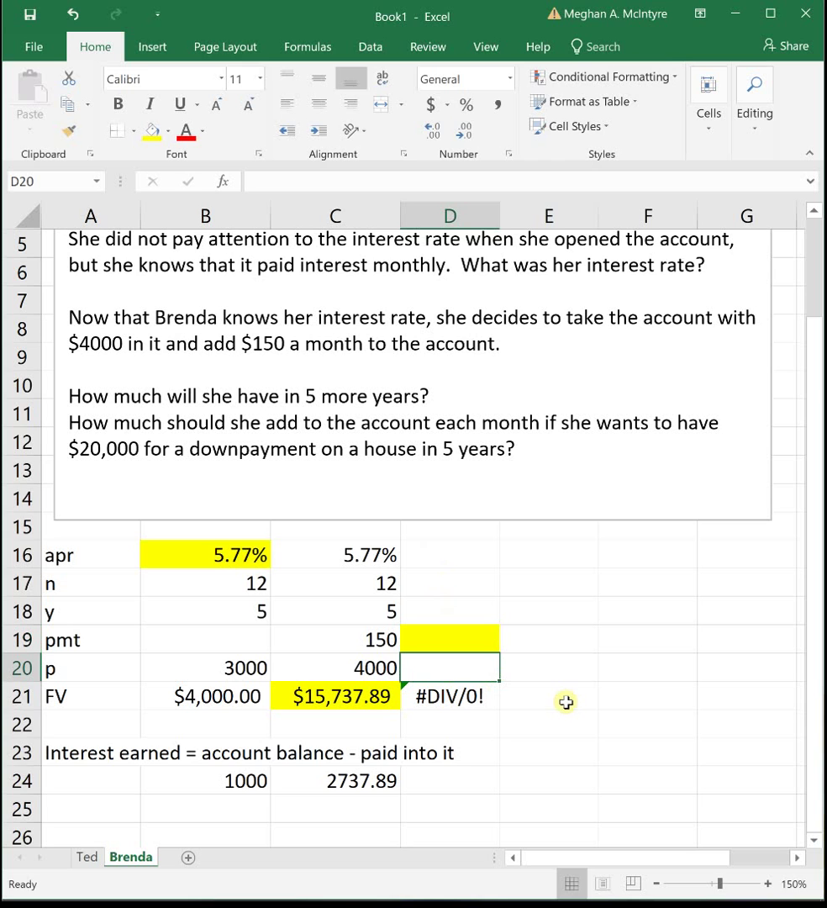
pyautogui.write('4000')
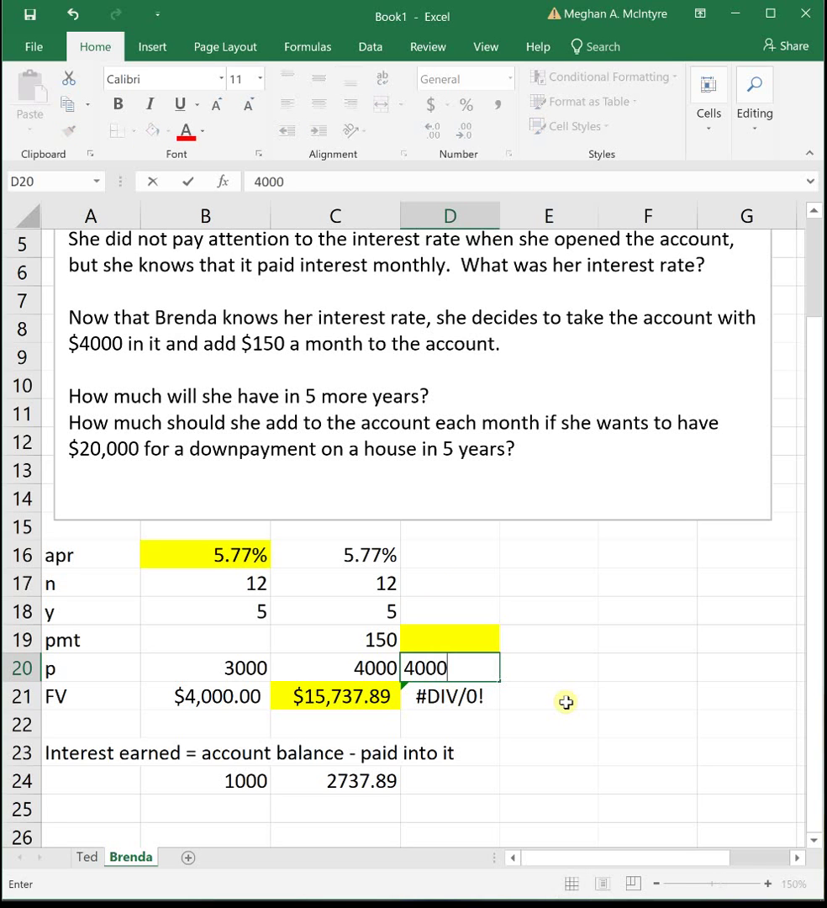
# Enter 5.77%, 12 and 5 years in D16–D18 and widen column D.
pyautogui.click(445, 560)
pyautogui.write('5.77')
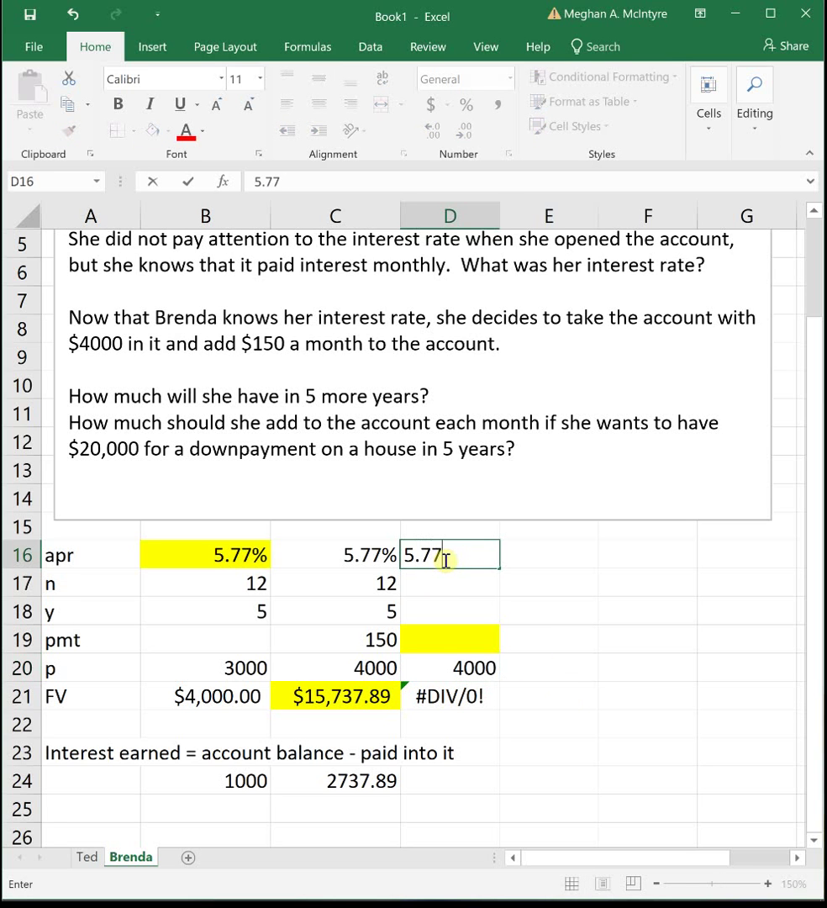
pyautogui.write('%')
pyautogui.press('Return')
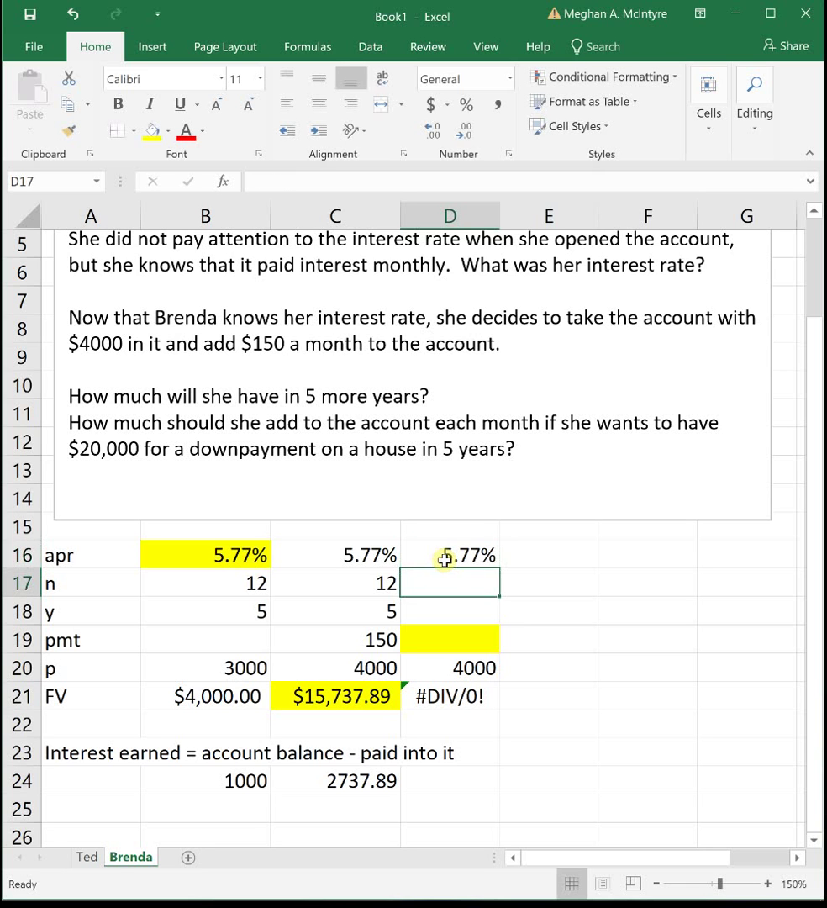
pyautogui.write('12')
pyautogui.press('Return')
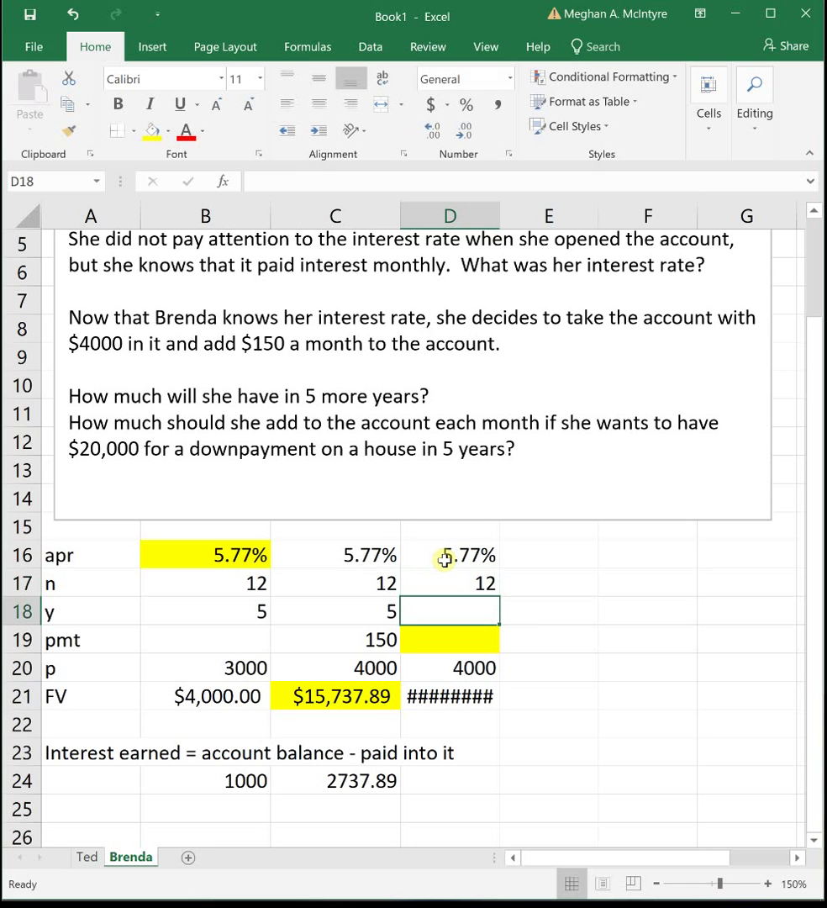
pyautogui.write('5')
pyautogui.press('Return')
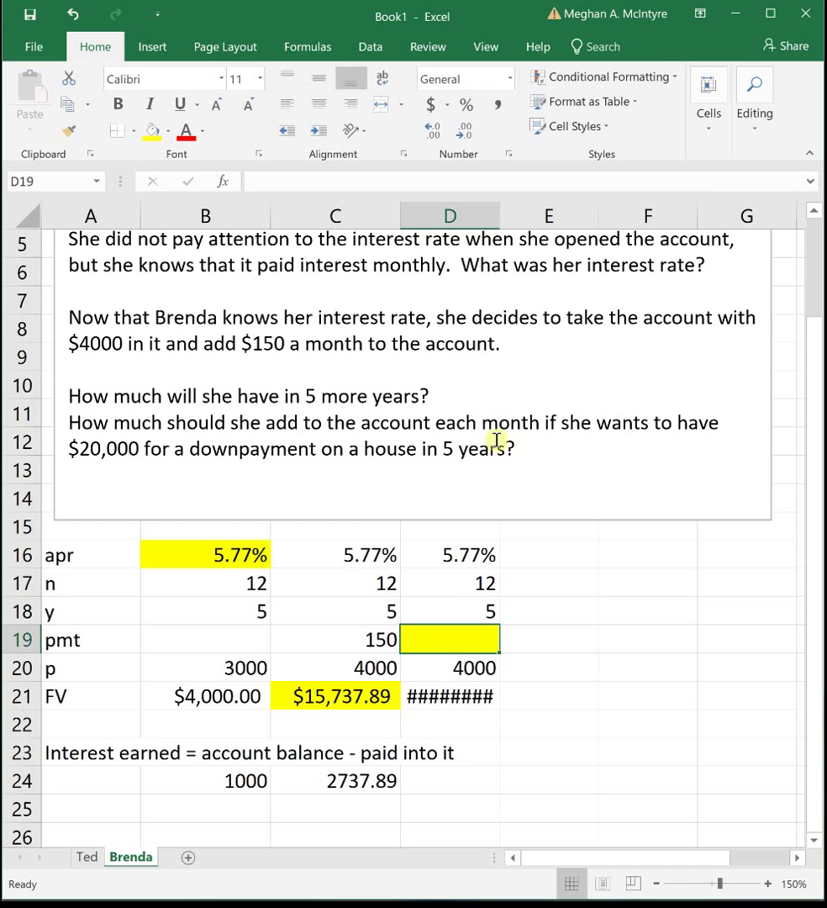
pyautogui.moveTo(502, 216); pyautogui.dragTo(506, 216)
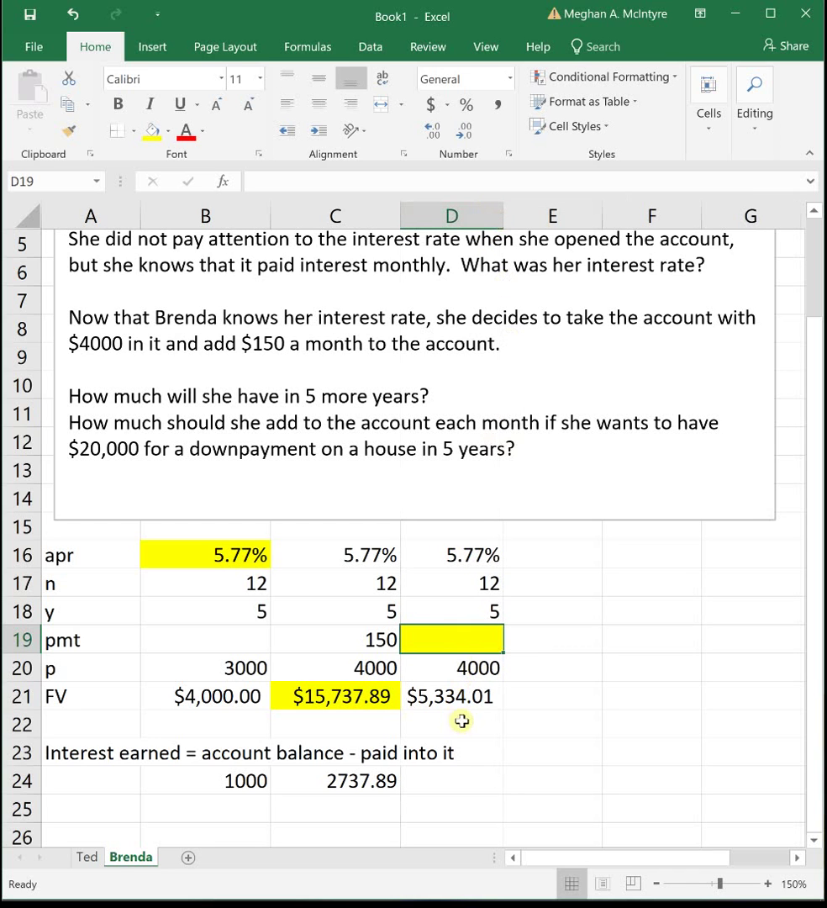
pyautogui.click(476, 695)
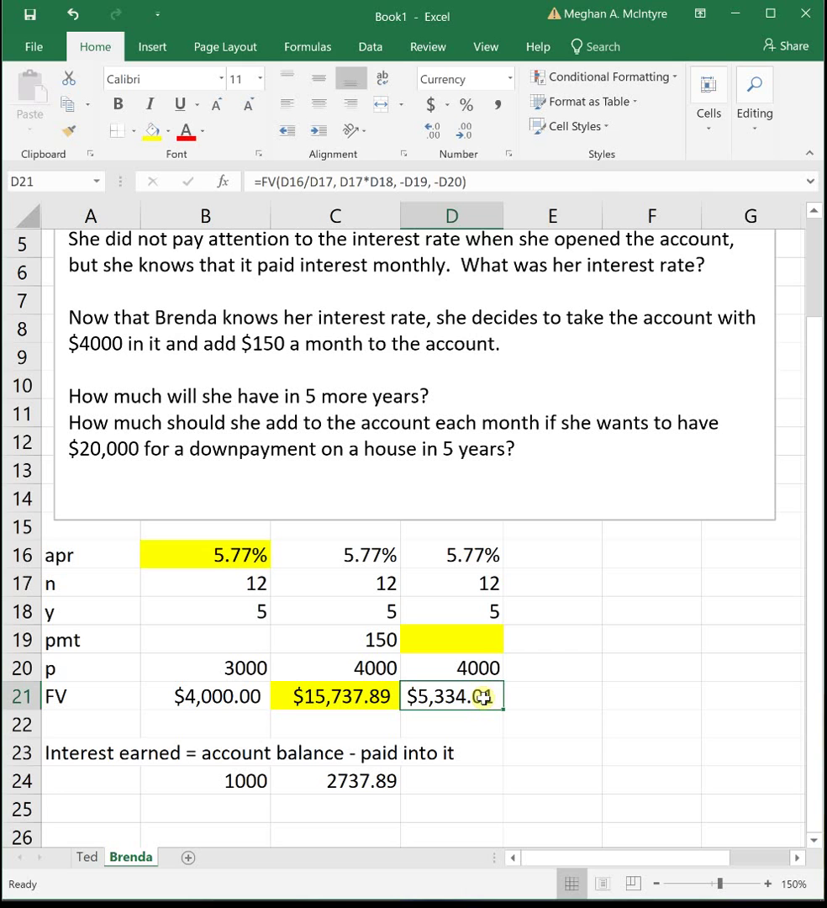
# Goal Seek D21 to 20000 by changing D19, producing a 211.4499 monthly payment.
pyautogui.click(378, 47)
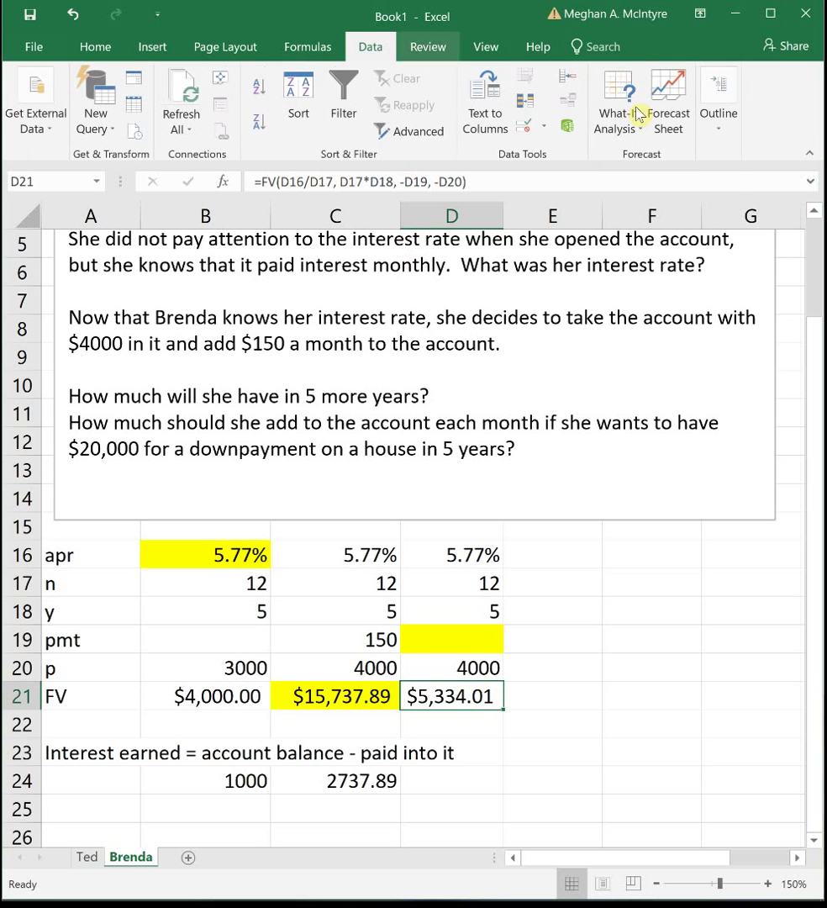
pyautogui.click(638, 114)
pyautogui.click(643, 181)
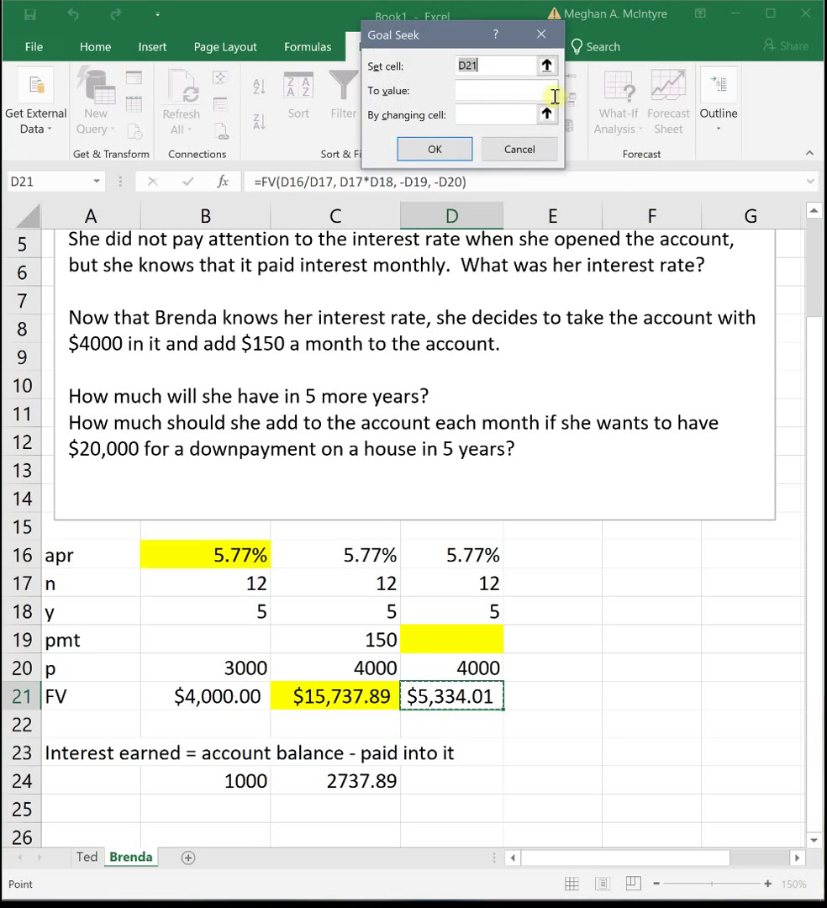
pyautogui.click(515, 93)
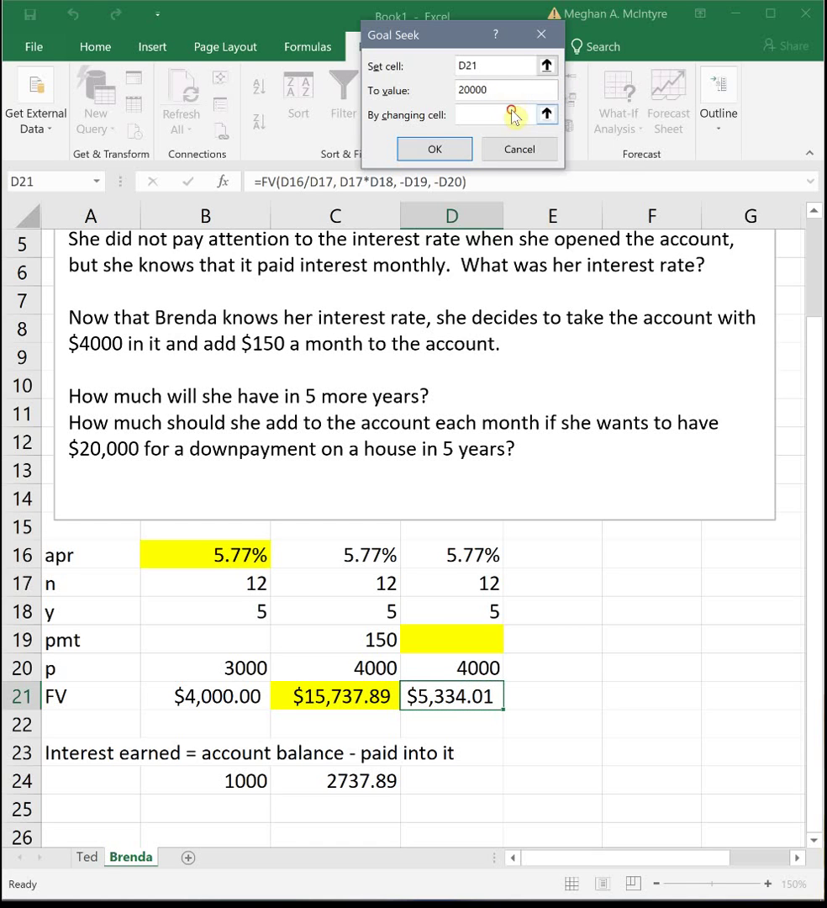
pyautogui.click(508, 115)
pyautogui.click(462, 639)
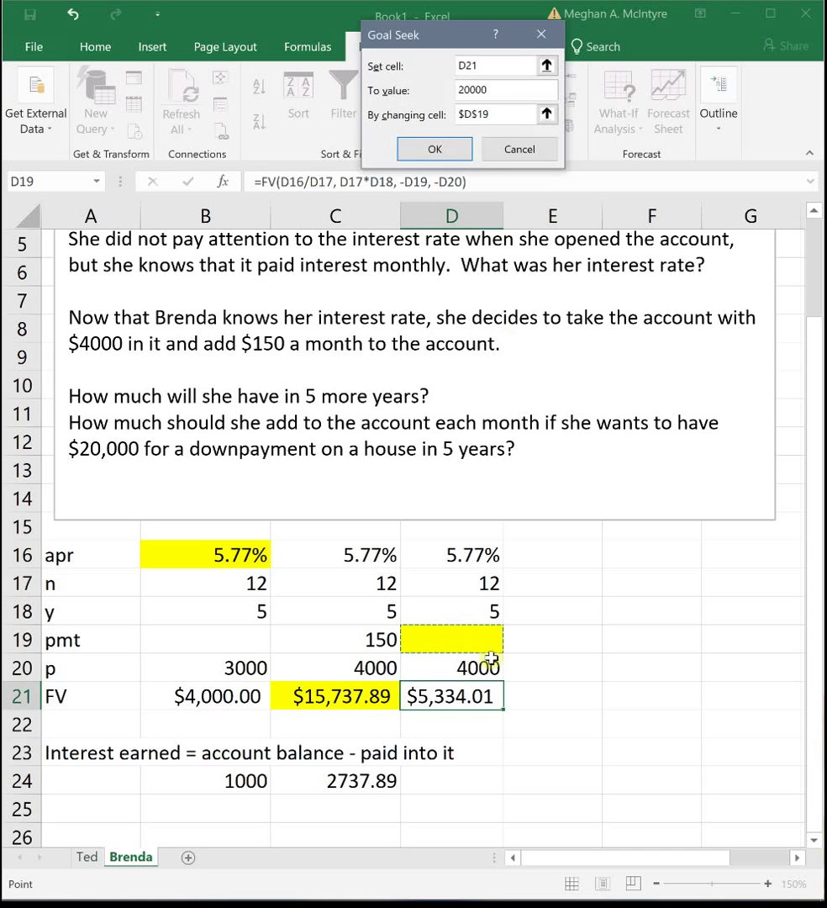
pyautogui.click(445, 150)
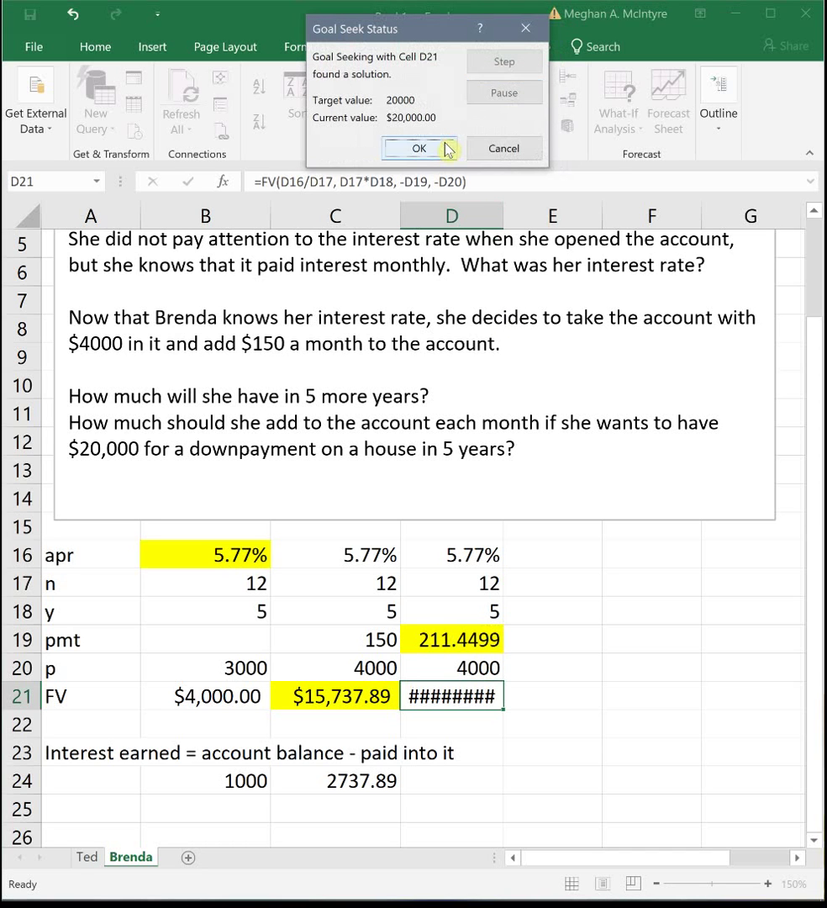
pyautogui.click(443, 149)
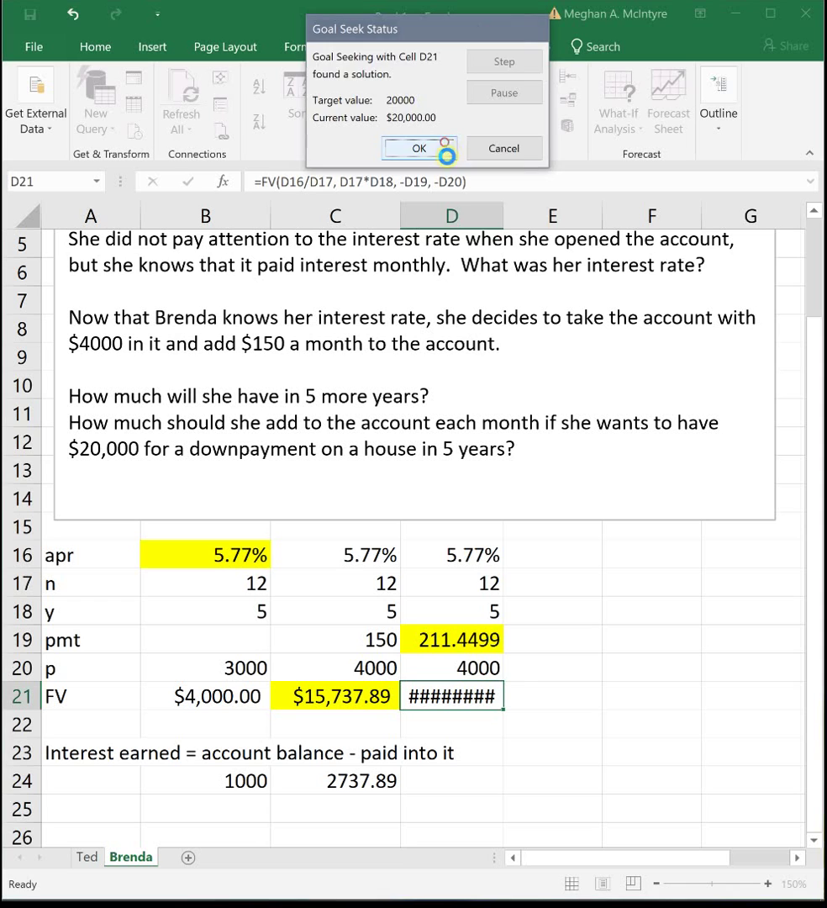
# Autofit column D to show $20,000.00 and format D19 as Accounting, $ 211.45.
pyautogui.doubleClick(503, 205)
pyautogui.click(456, 641)
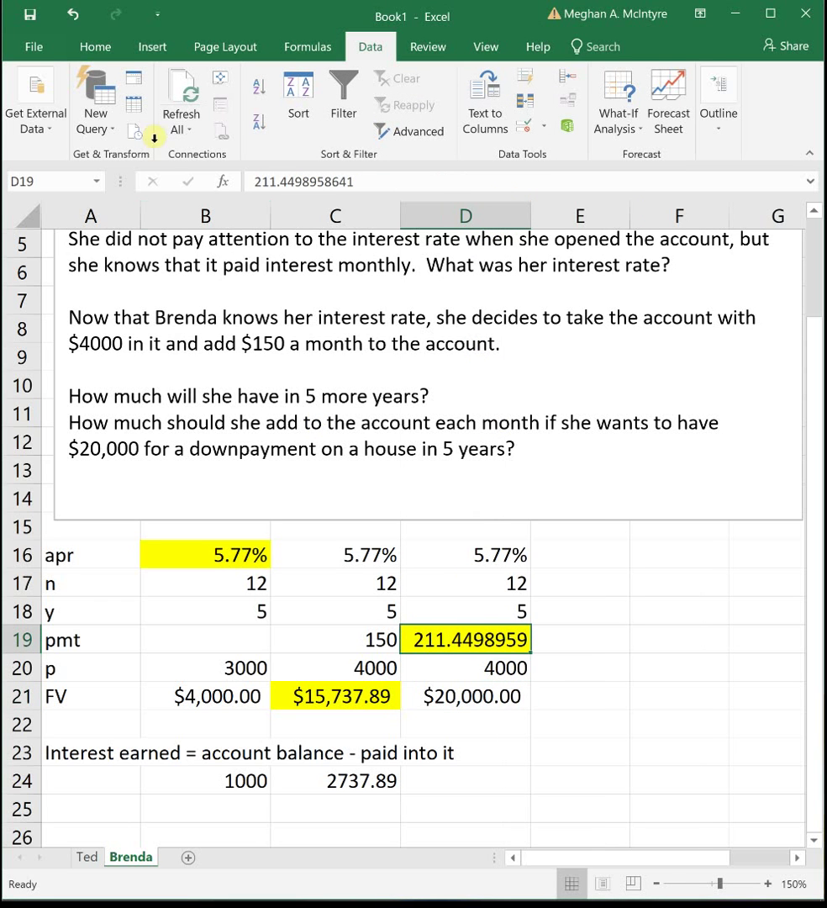
pyautogui.click(112, 47)
pyautogui.click(432, 105)
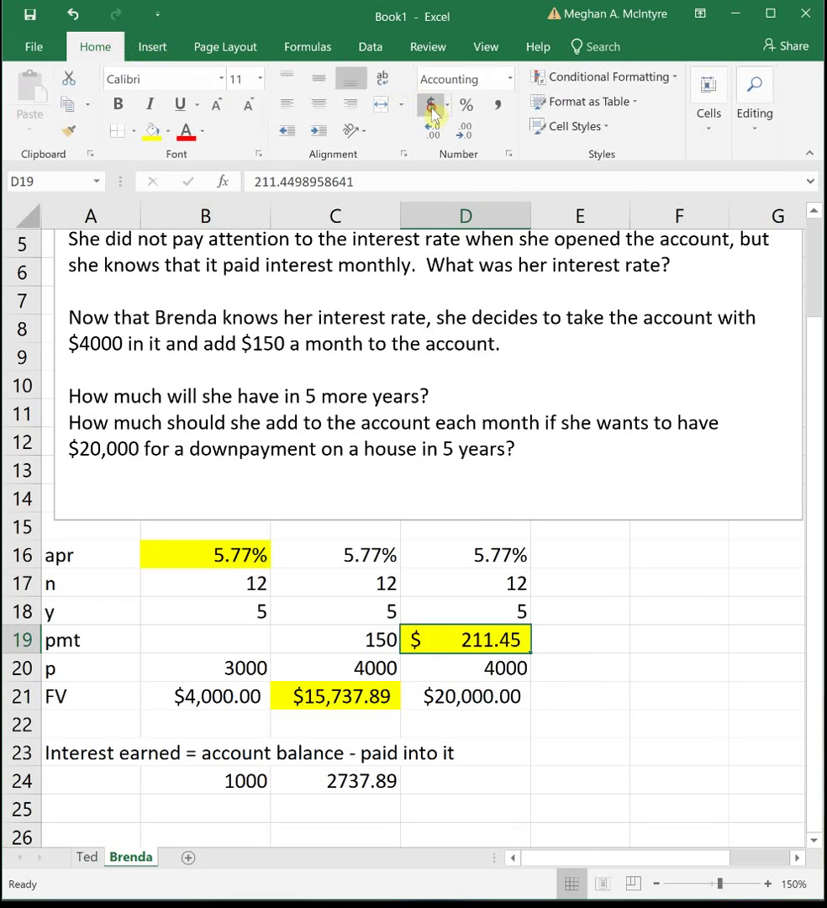